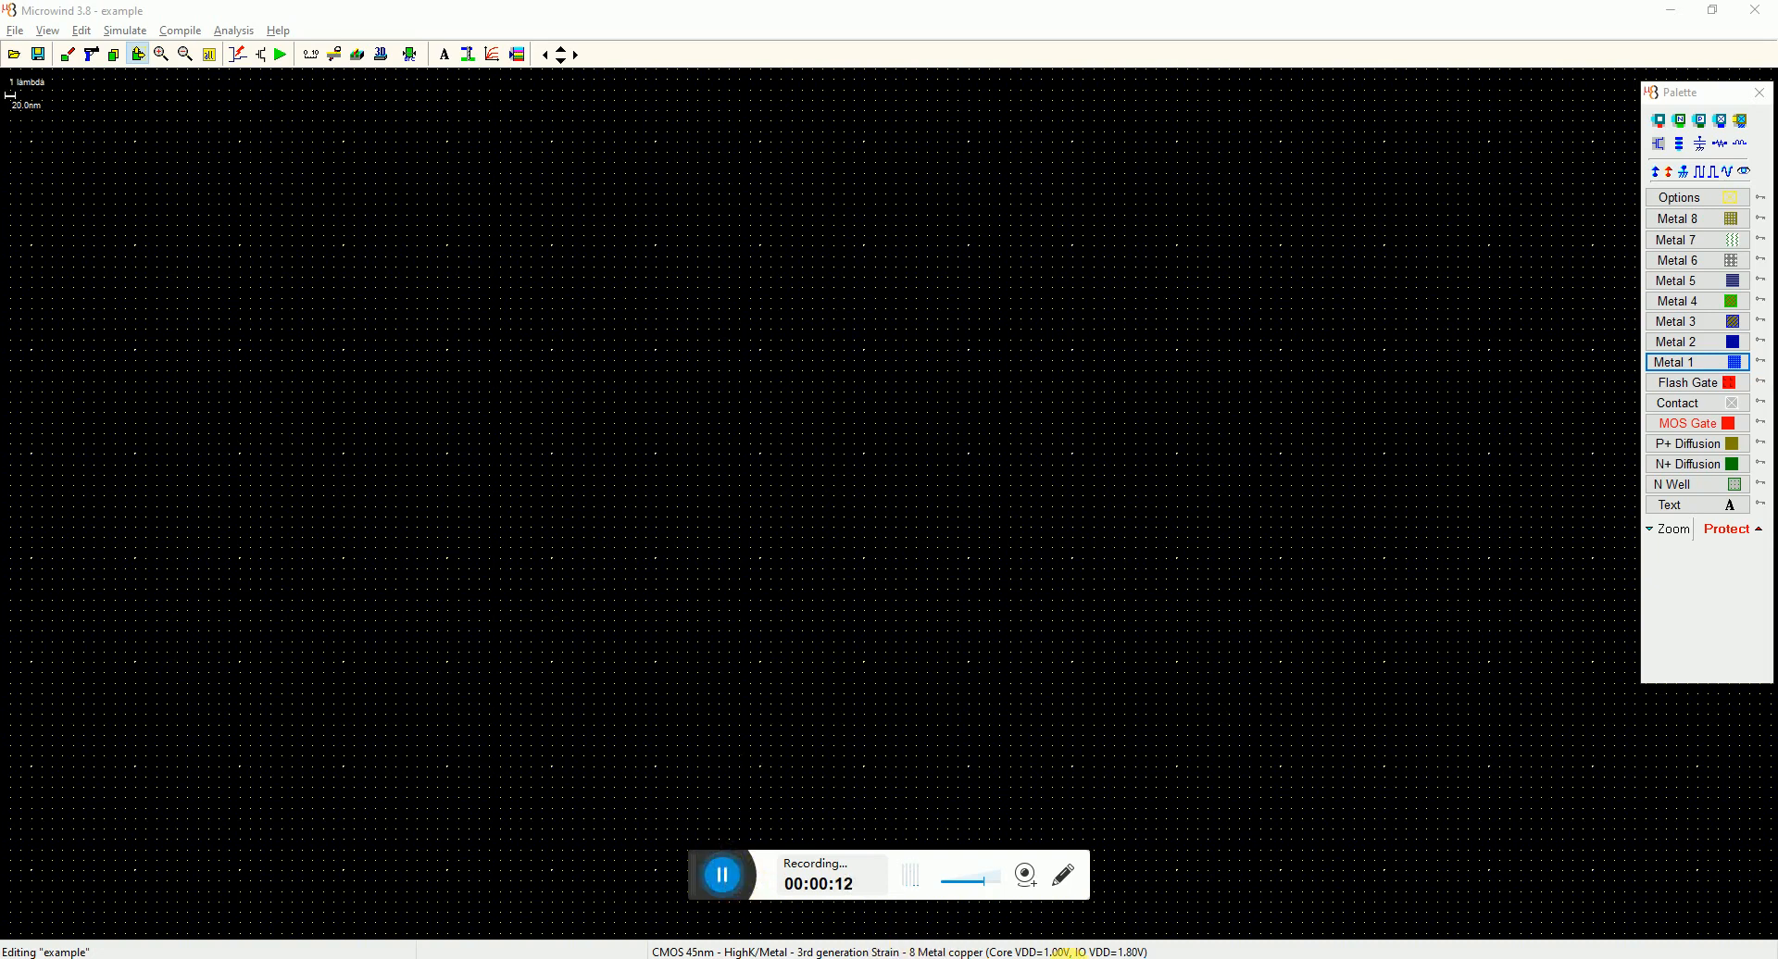
# Step: Switch to DSCH to examine the three-inverter schematic and its transistor sizes, and return to Microwind
pyautogui.hotkey('alt', 'Tab')
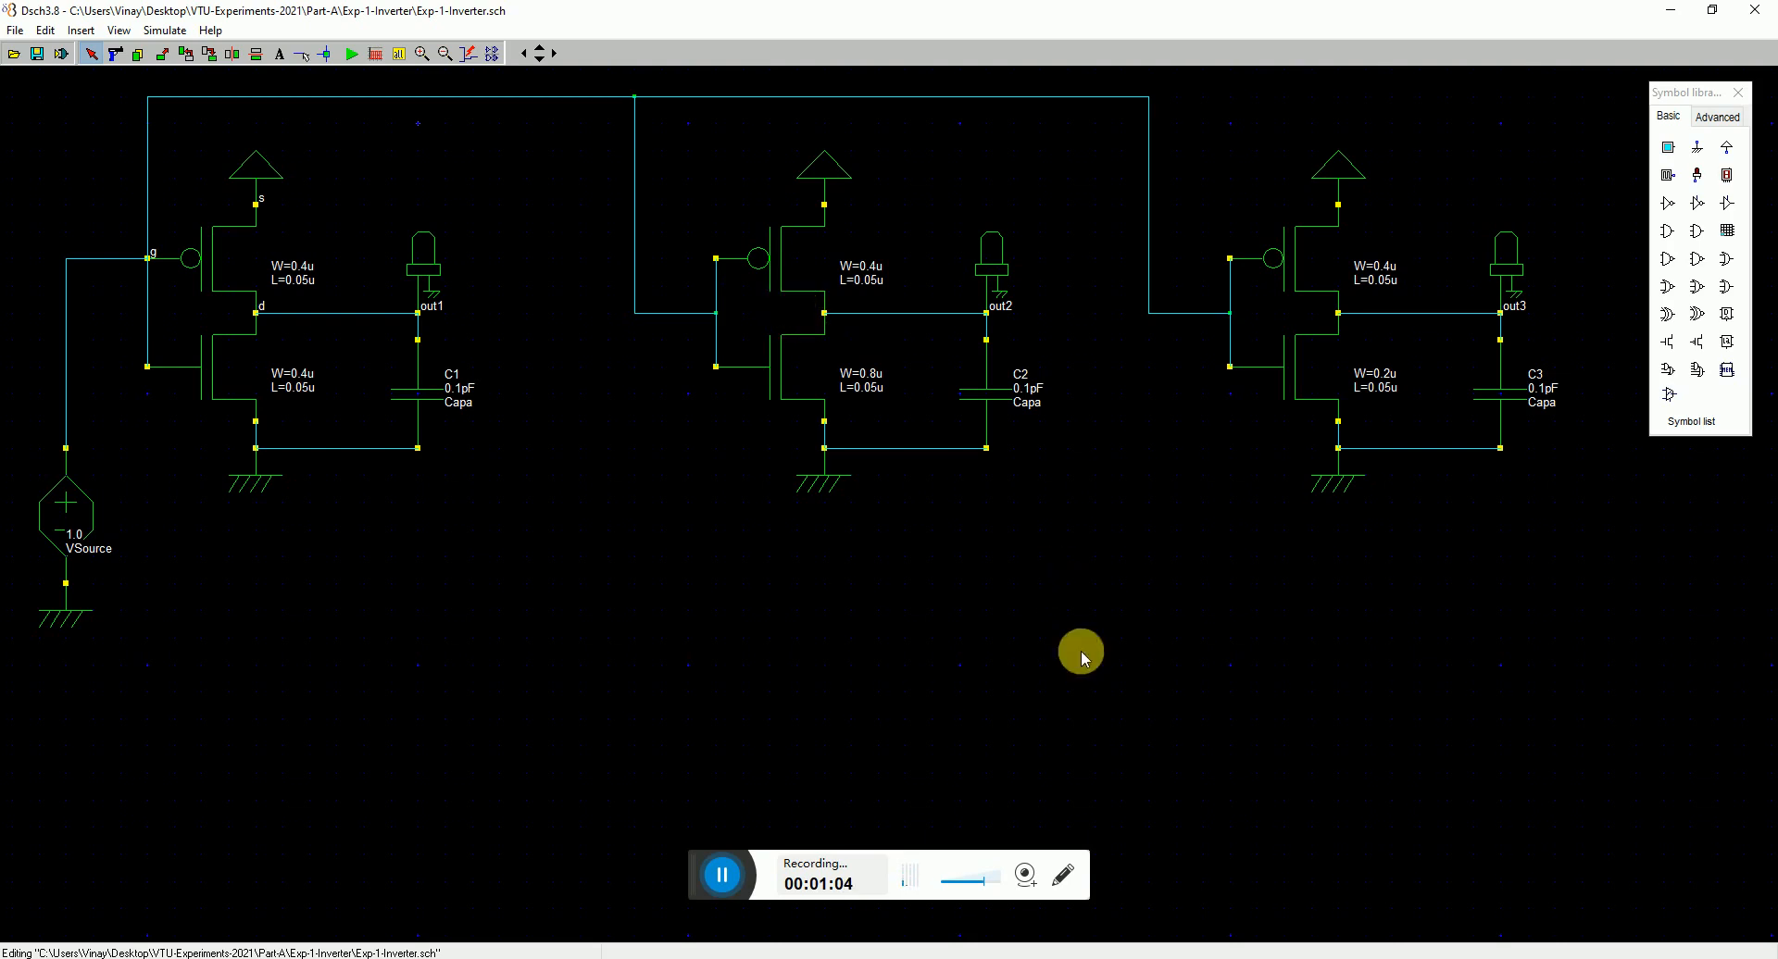
pyautogui.click(1046, 958)
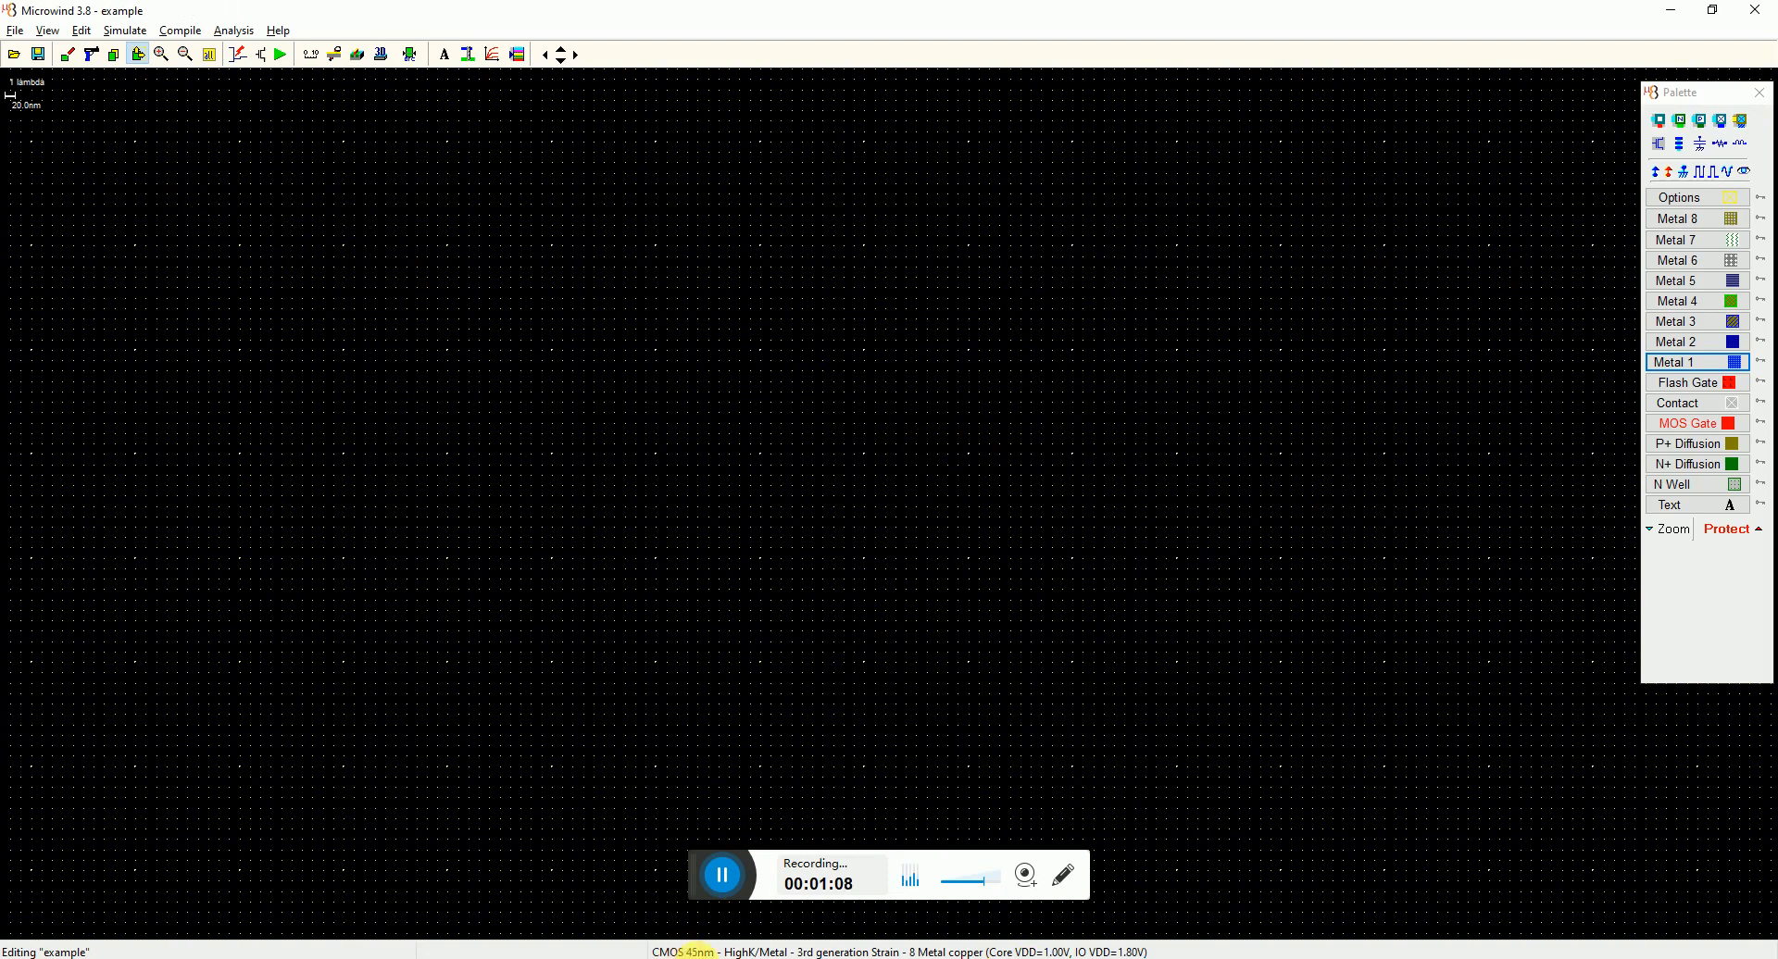
pyautogui.click(699, 878)
pyautogui.moveTo(699, 877); pyautogui.dragTo(696, 903)
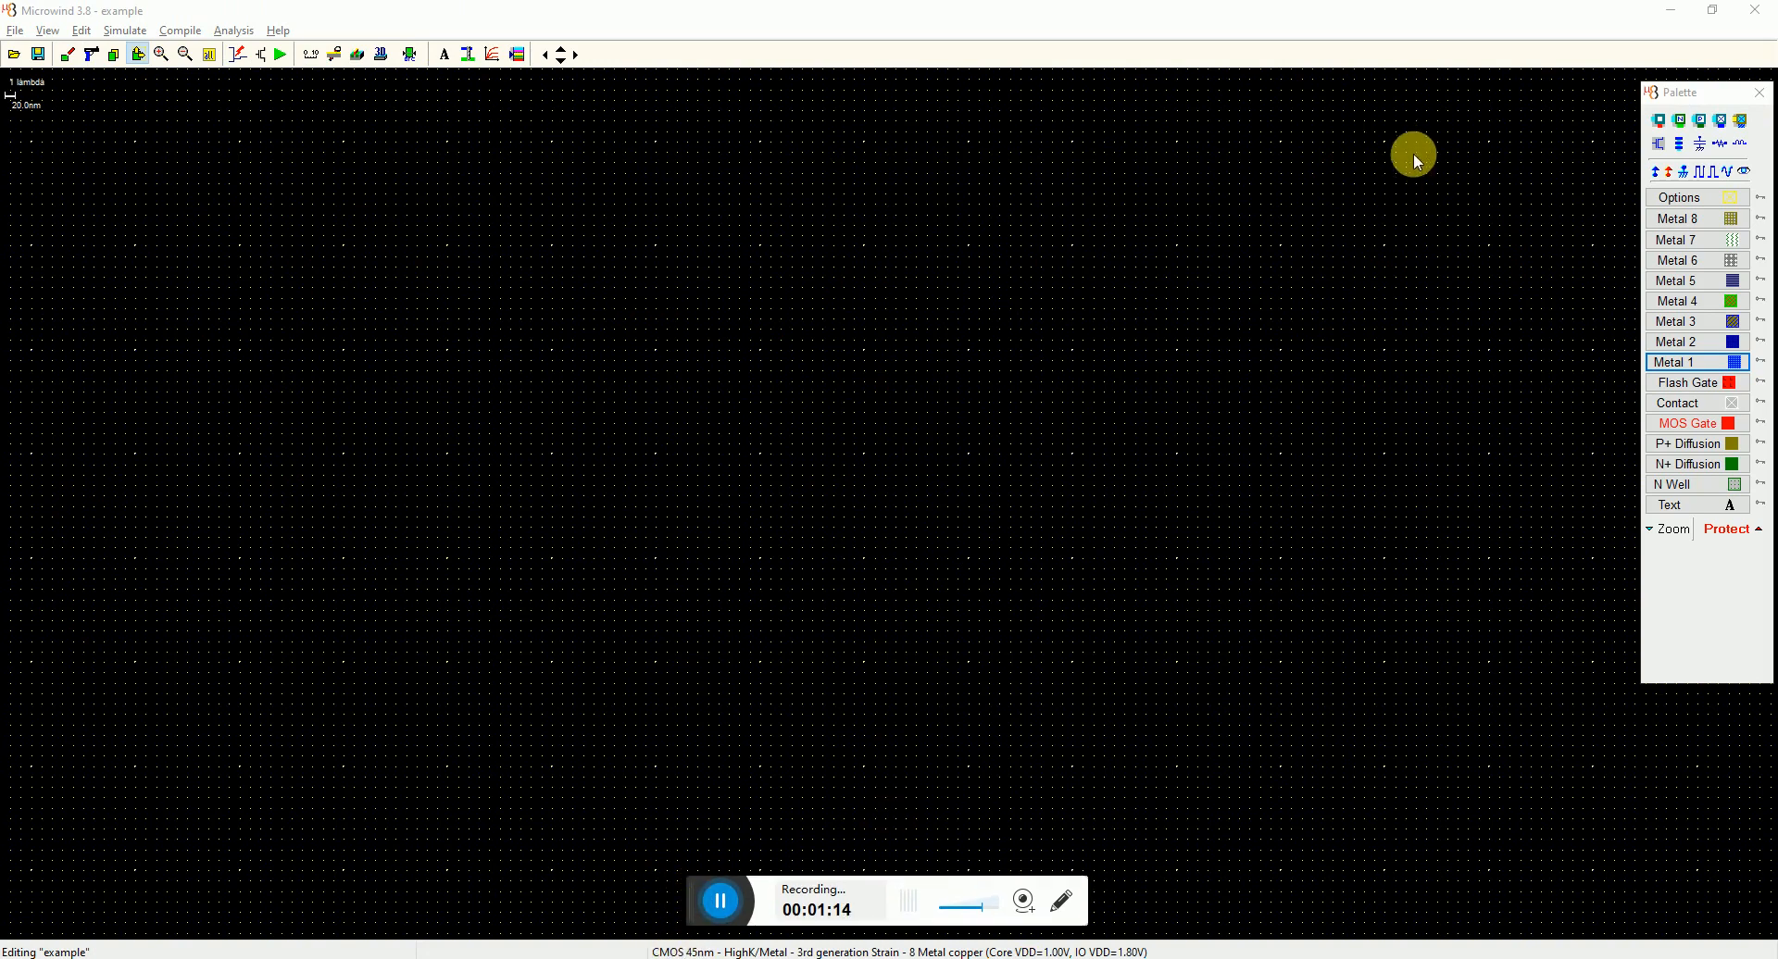
# Step: Select the 45 nm foundry by loading the cmos45n.rul rule file
pyautogui.click(15, 31)
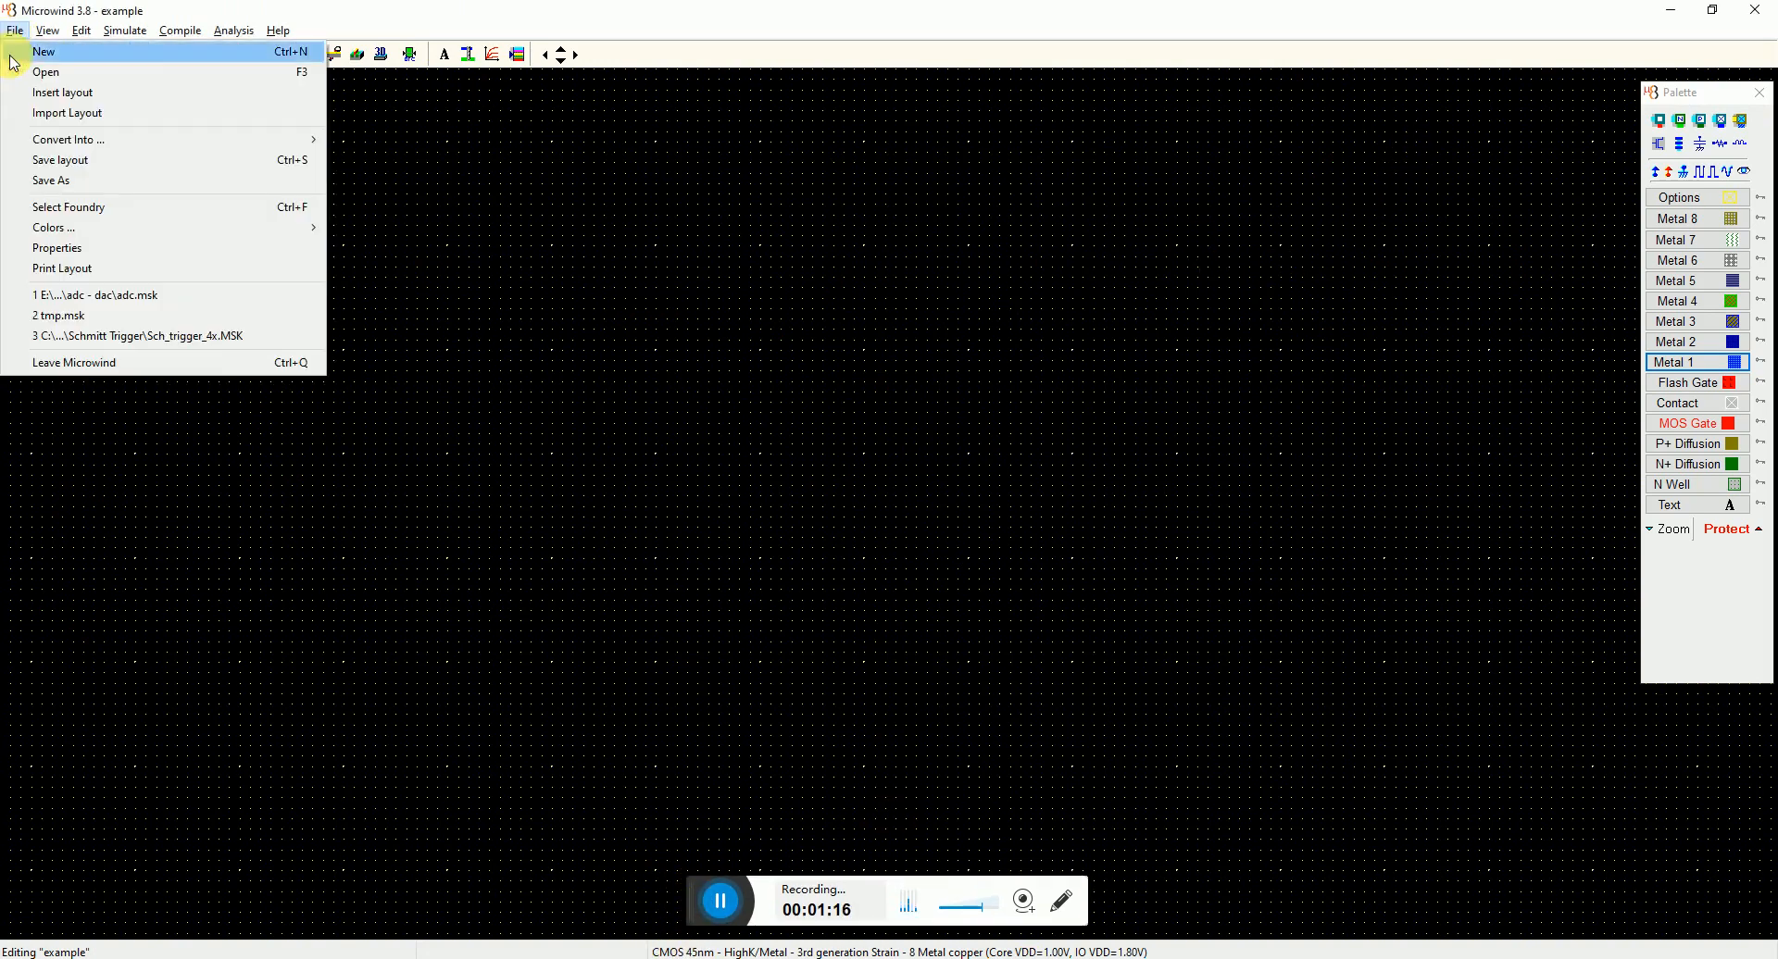
pyautogui.click(111, 201)
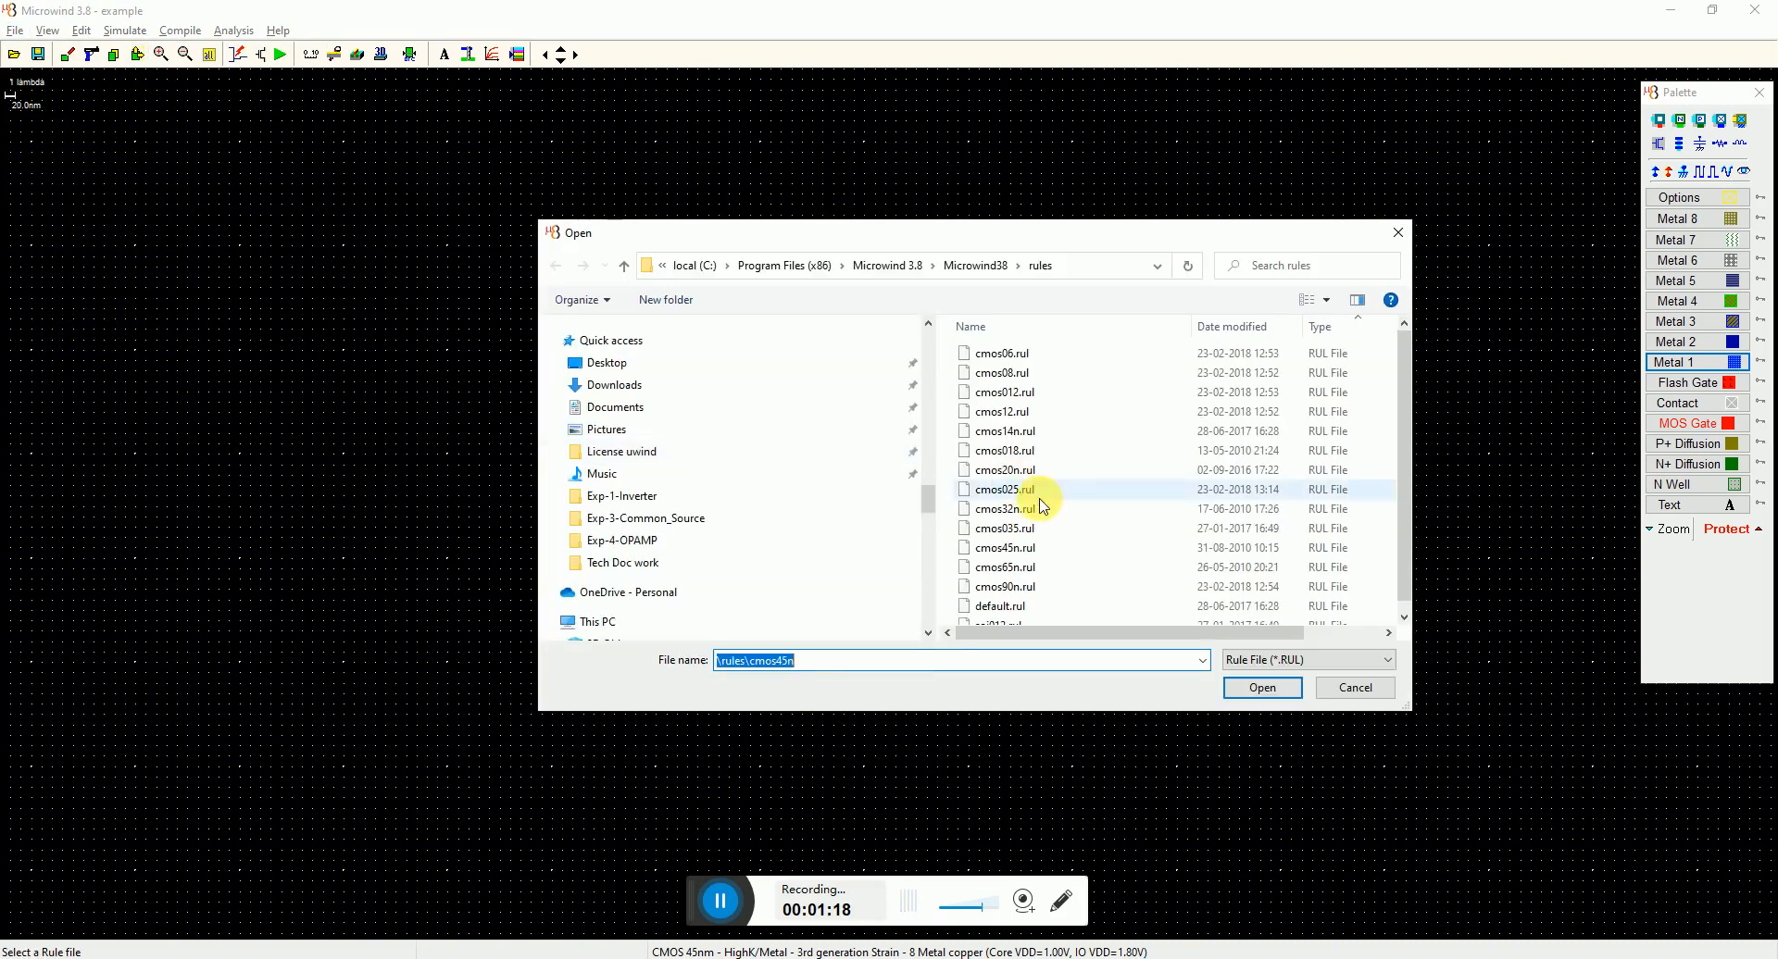
pyautogui.doubleClick(1032, 548)
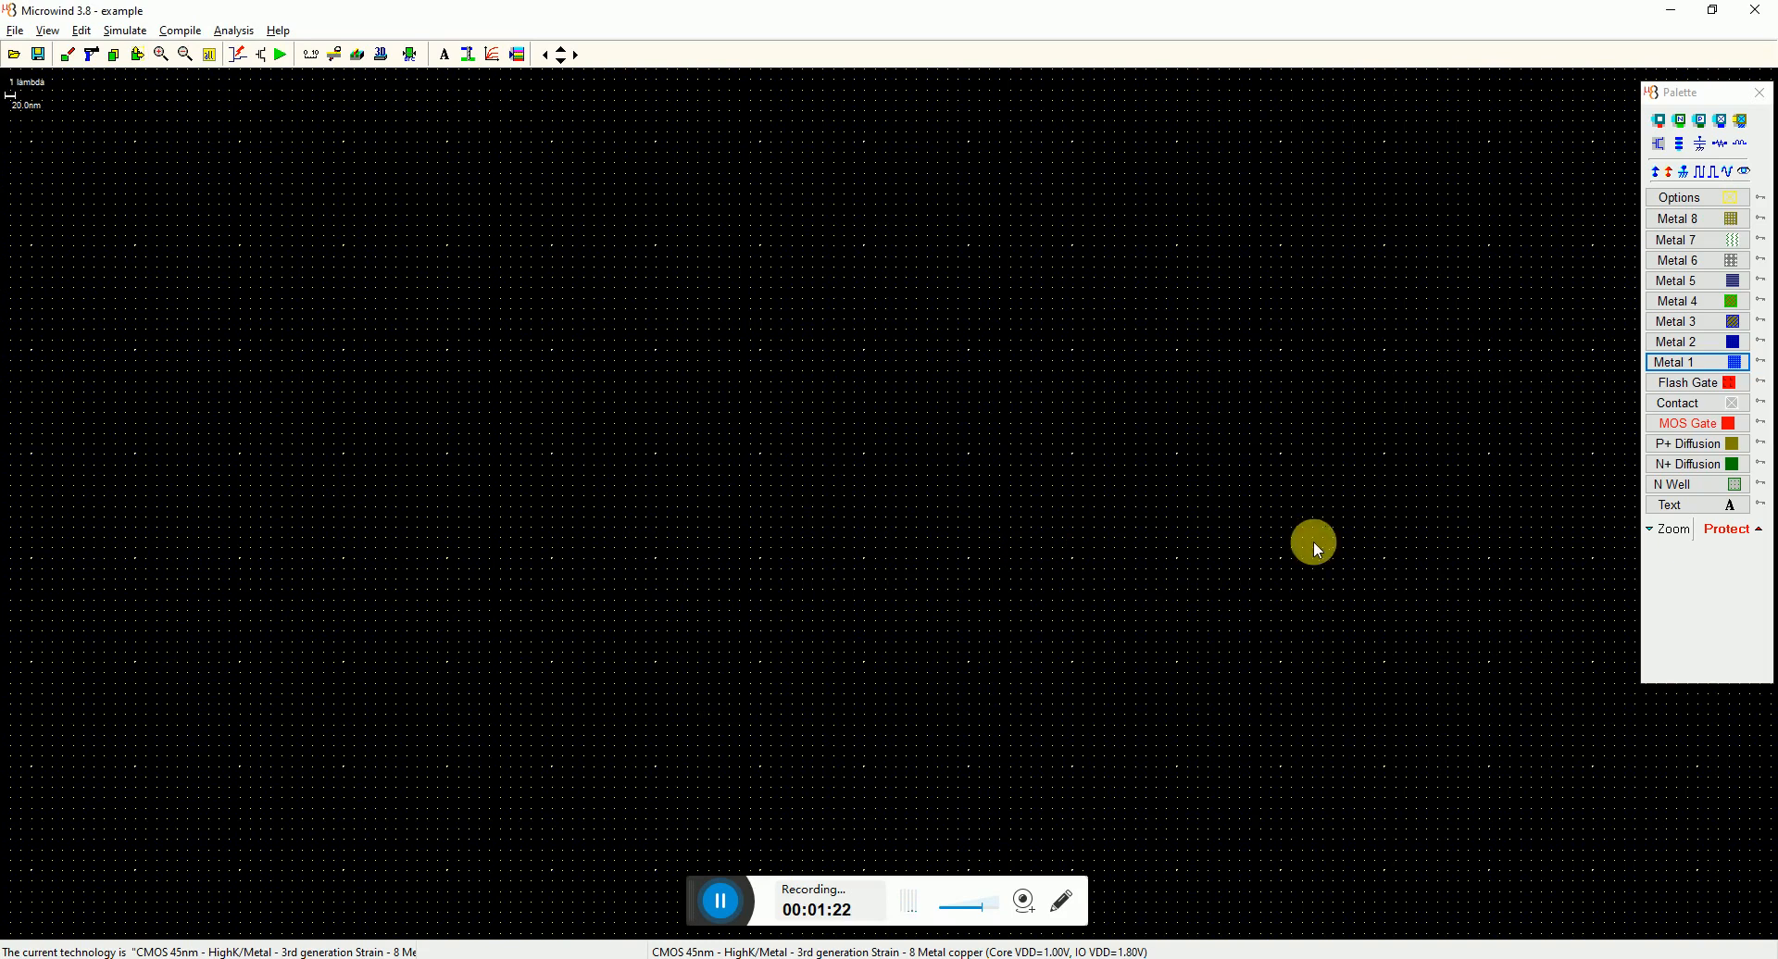
# Step: Generate an nMOS transistor with a width of 400 nm and place it in the empty layout
pyautogui.click(1659, 144)
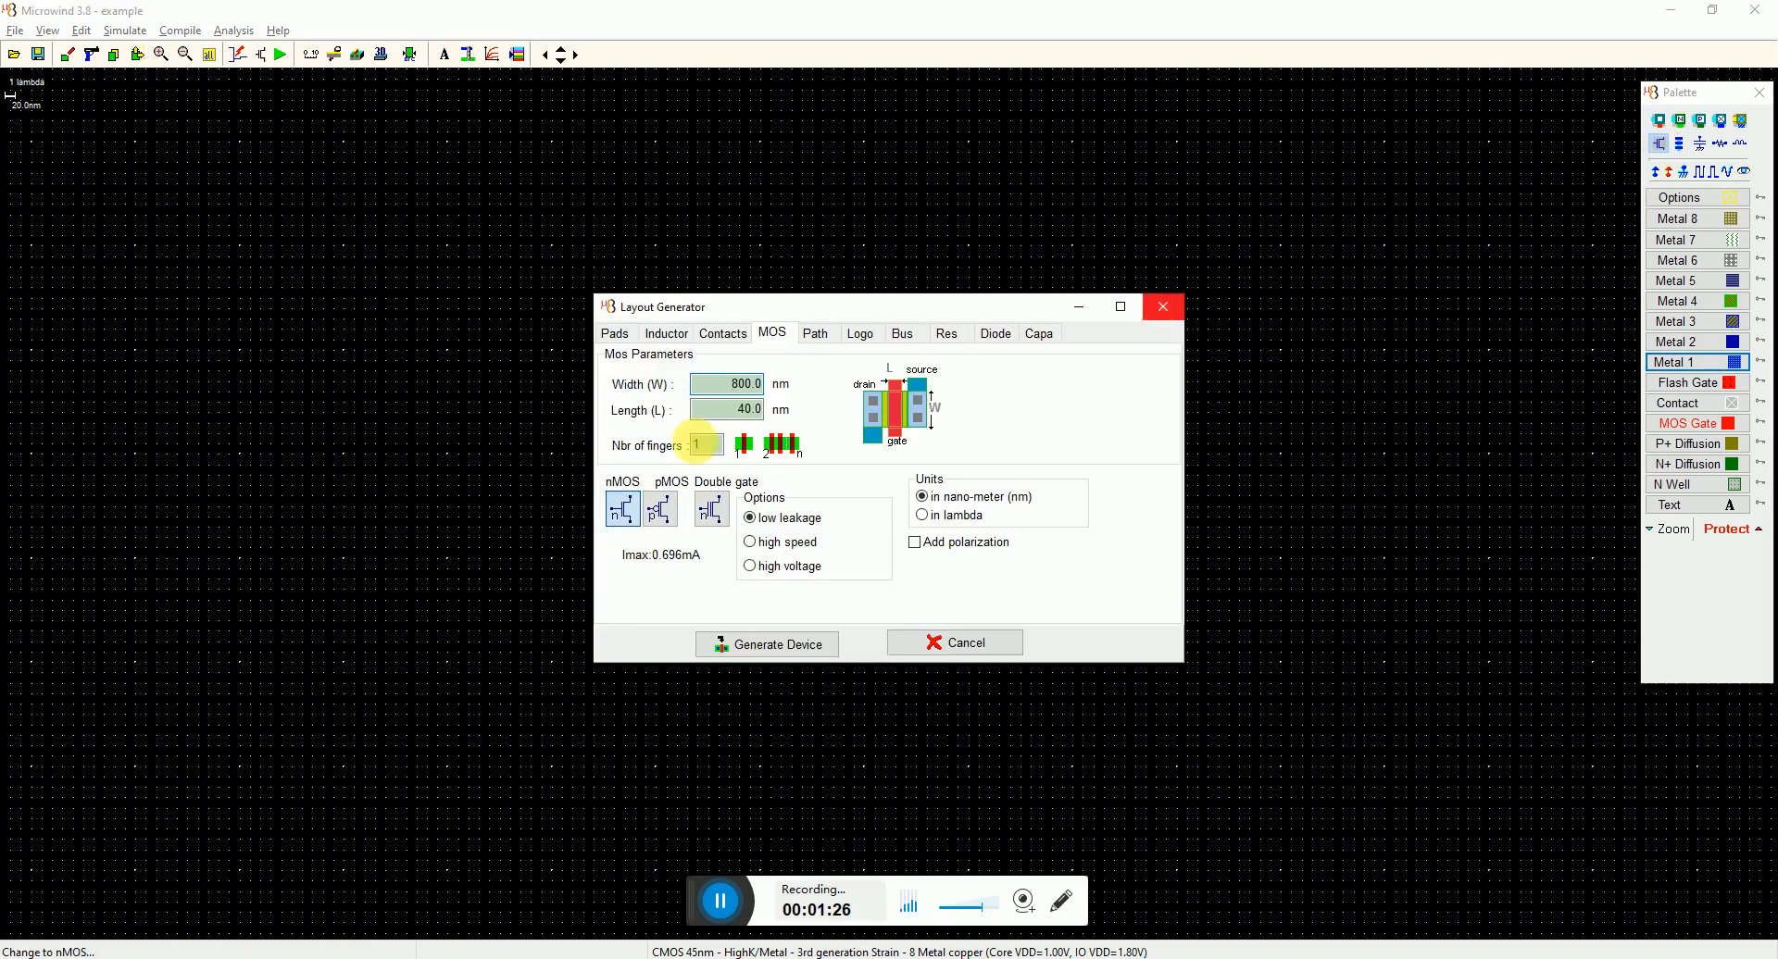
pyautogui.doubleClick(759, 382)
pyautogui.write('400')
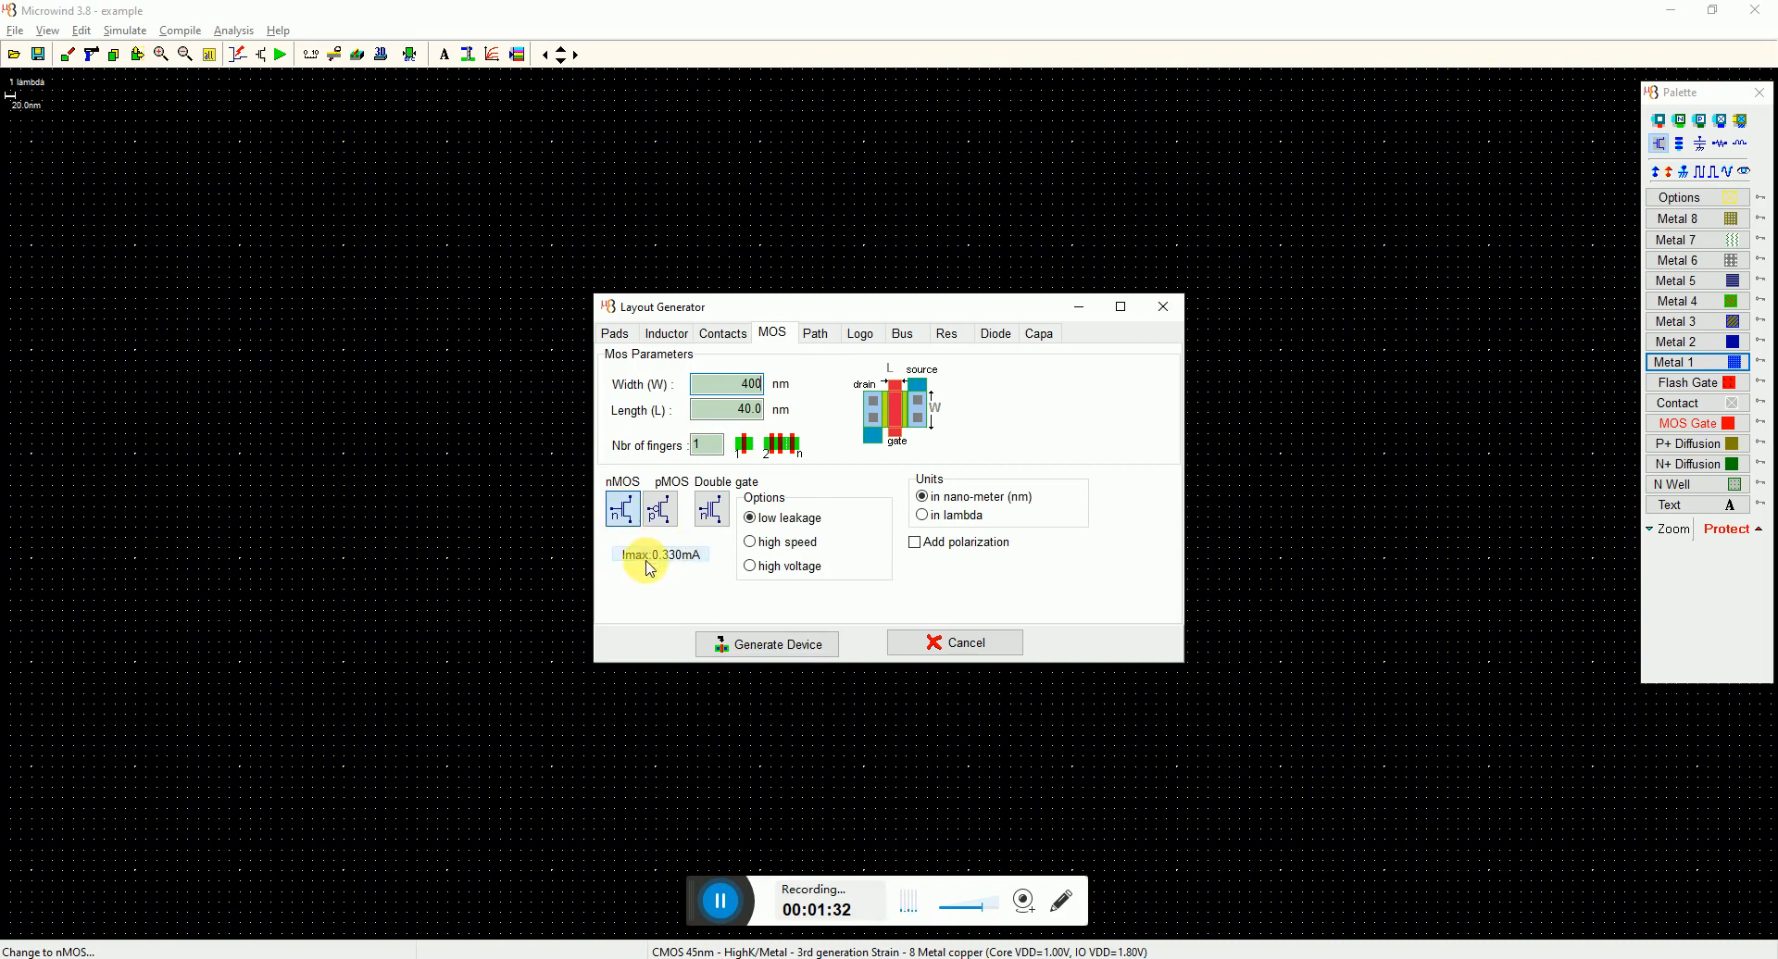
pyautogui.click(758, 643)
pyautogui.click(445, 724)
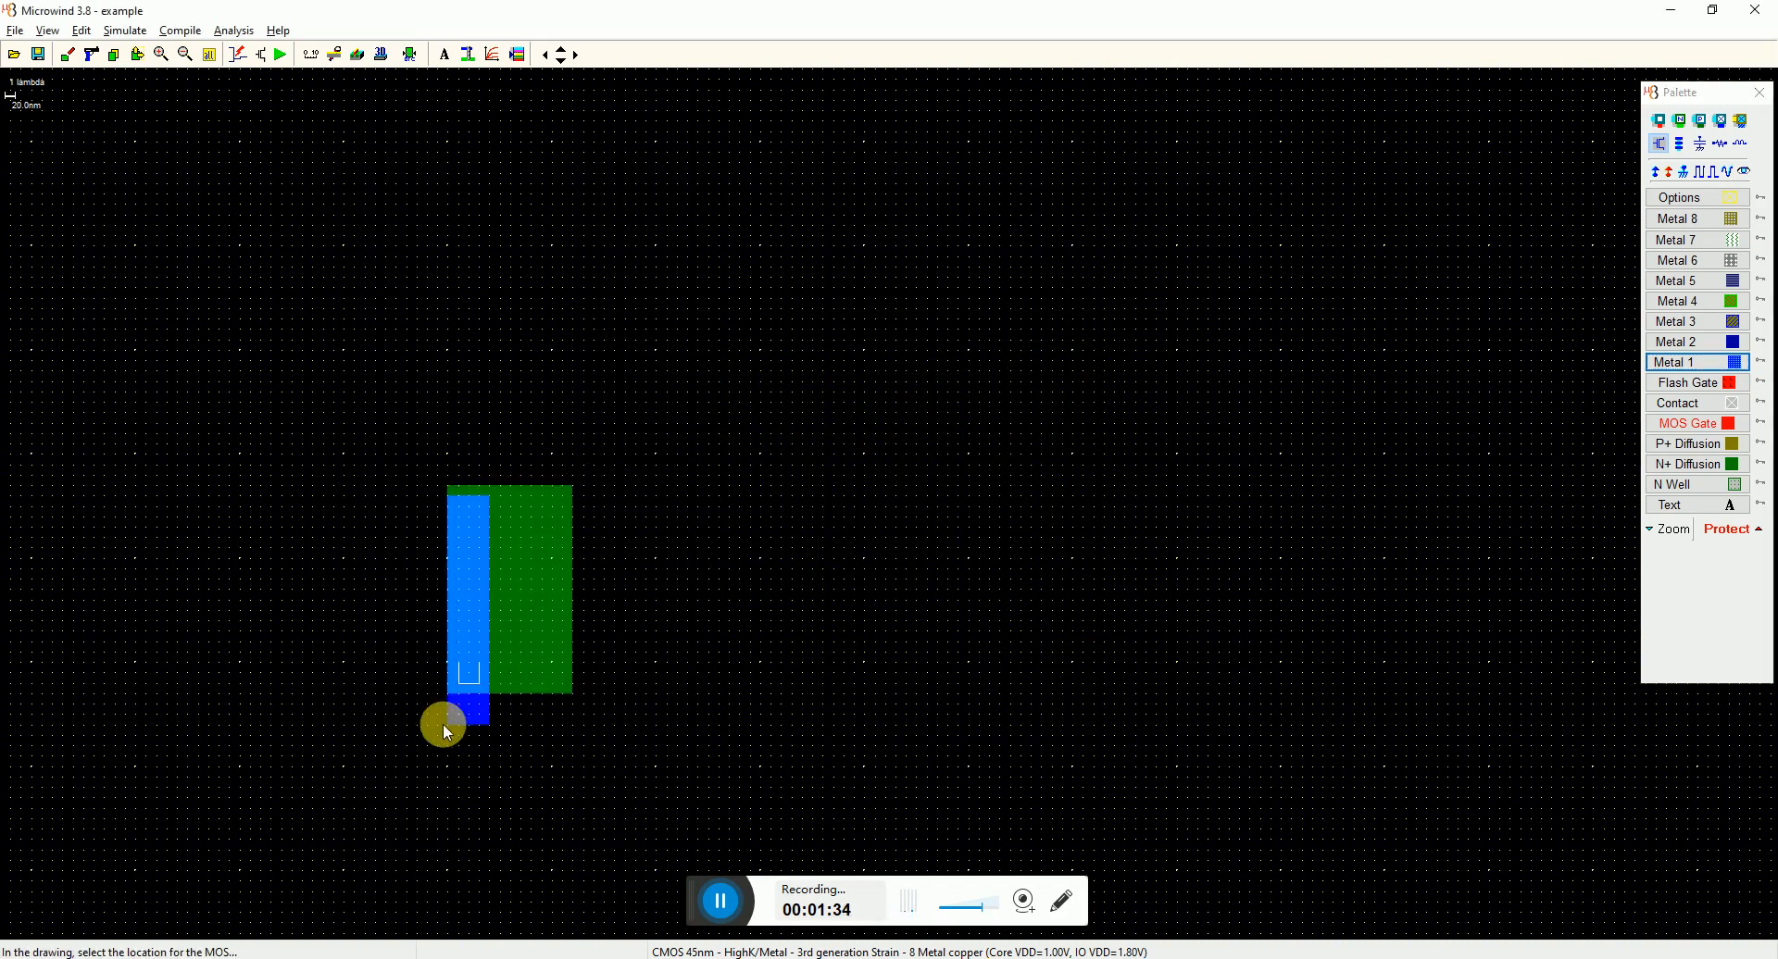
# Step: Generate a 400 nm wide pMOS transistor and place it directly above the nMOS device
pyautogui.click(1659, 144)
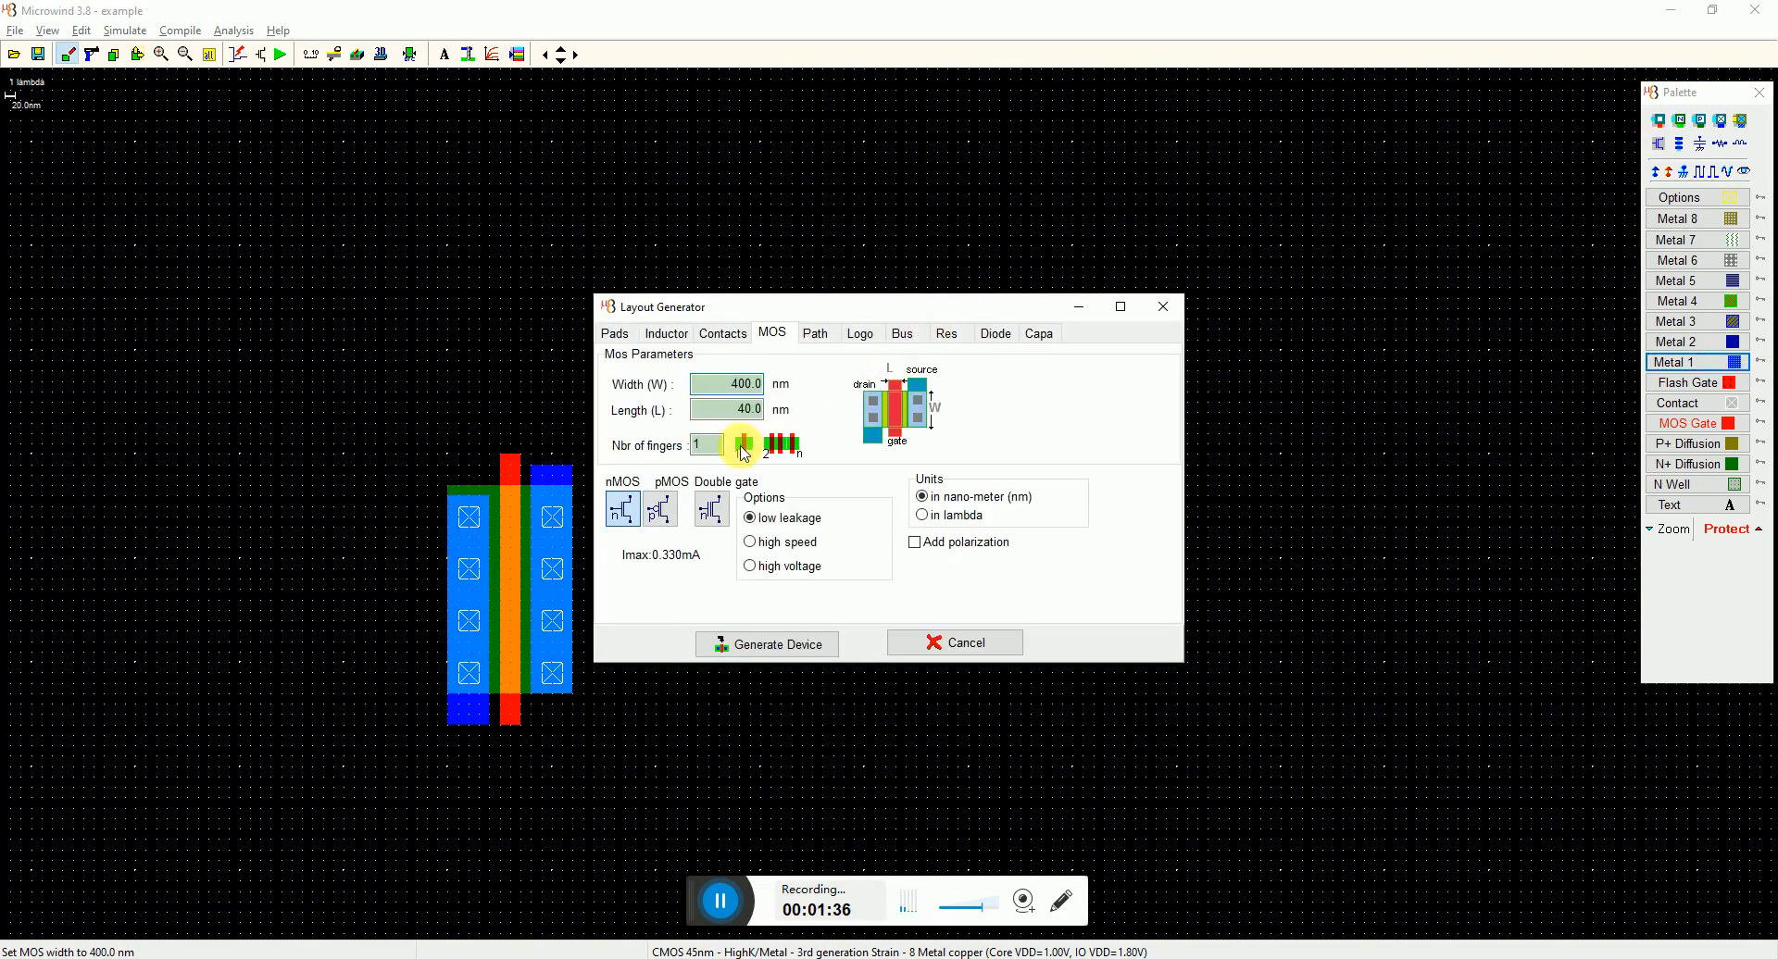
pyautogui.click(661, 509)
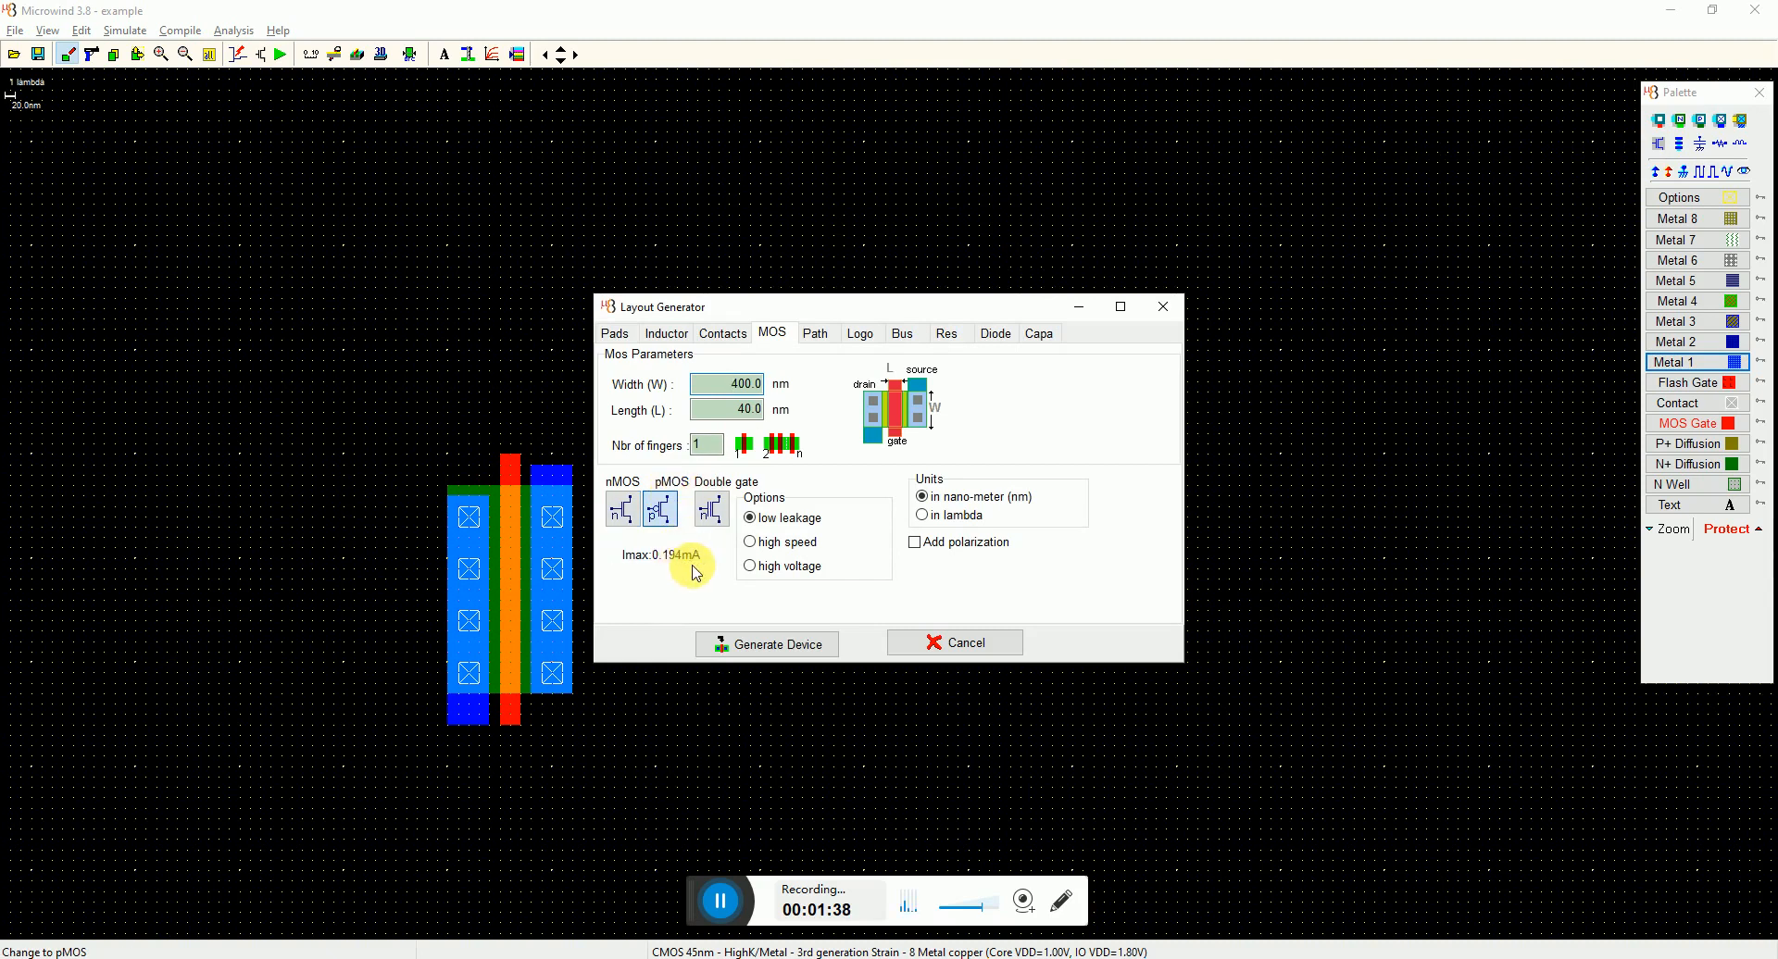
pyautogui.click(755, 643)
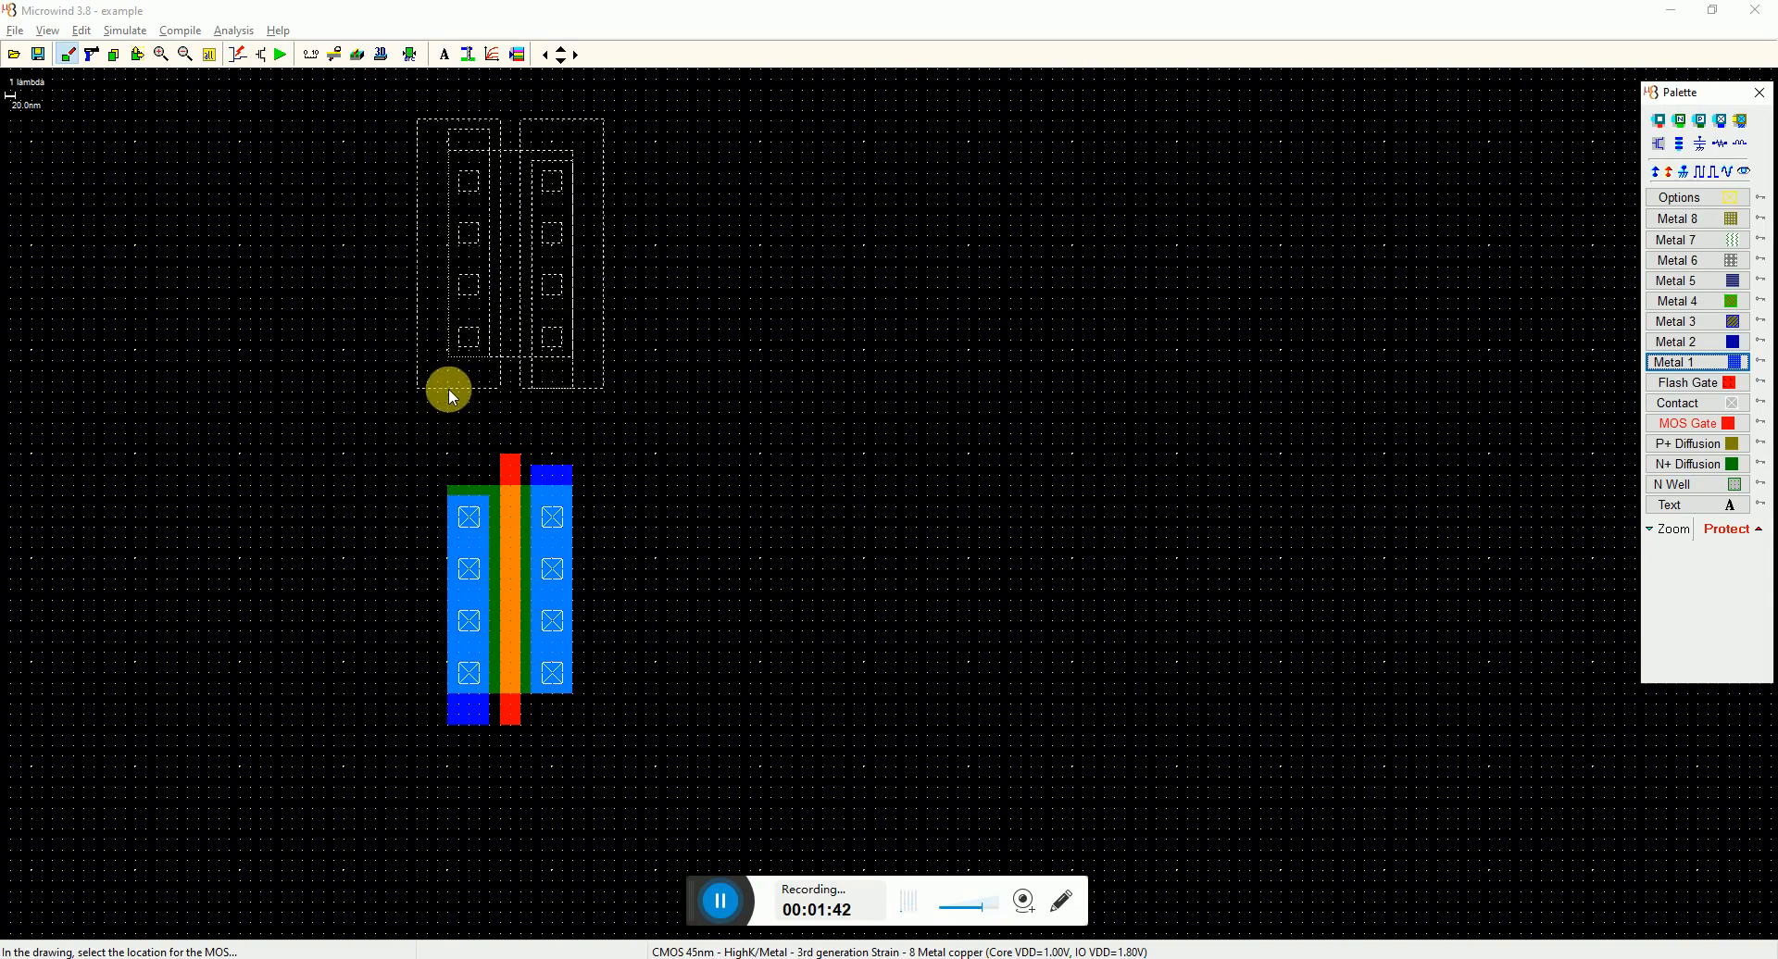
pyautogui.click(450, 395)
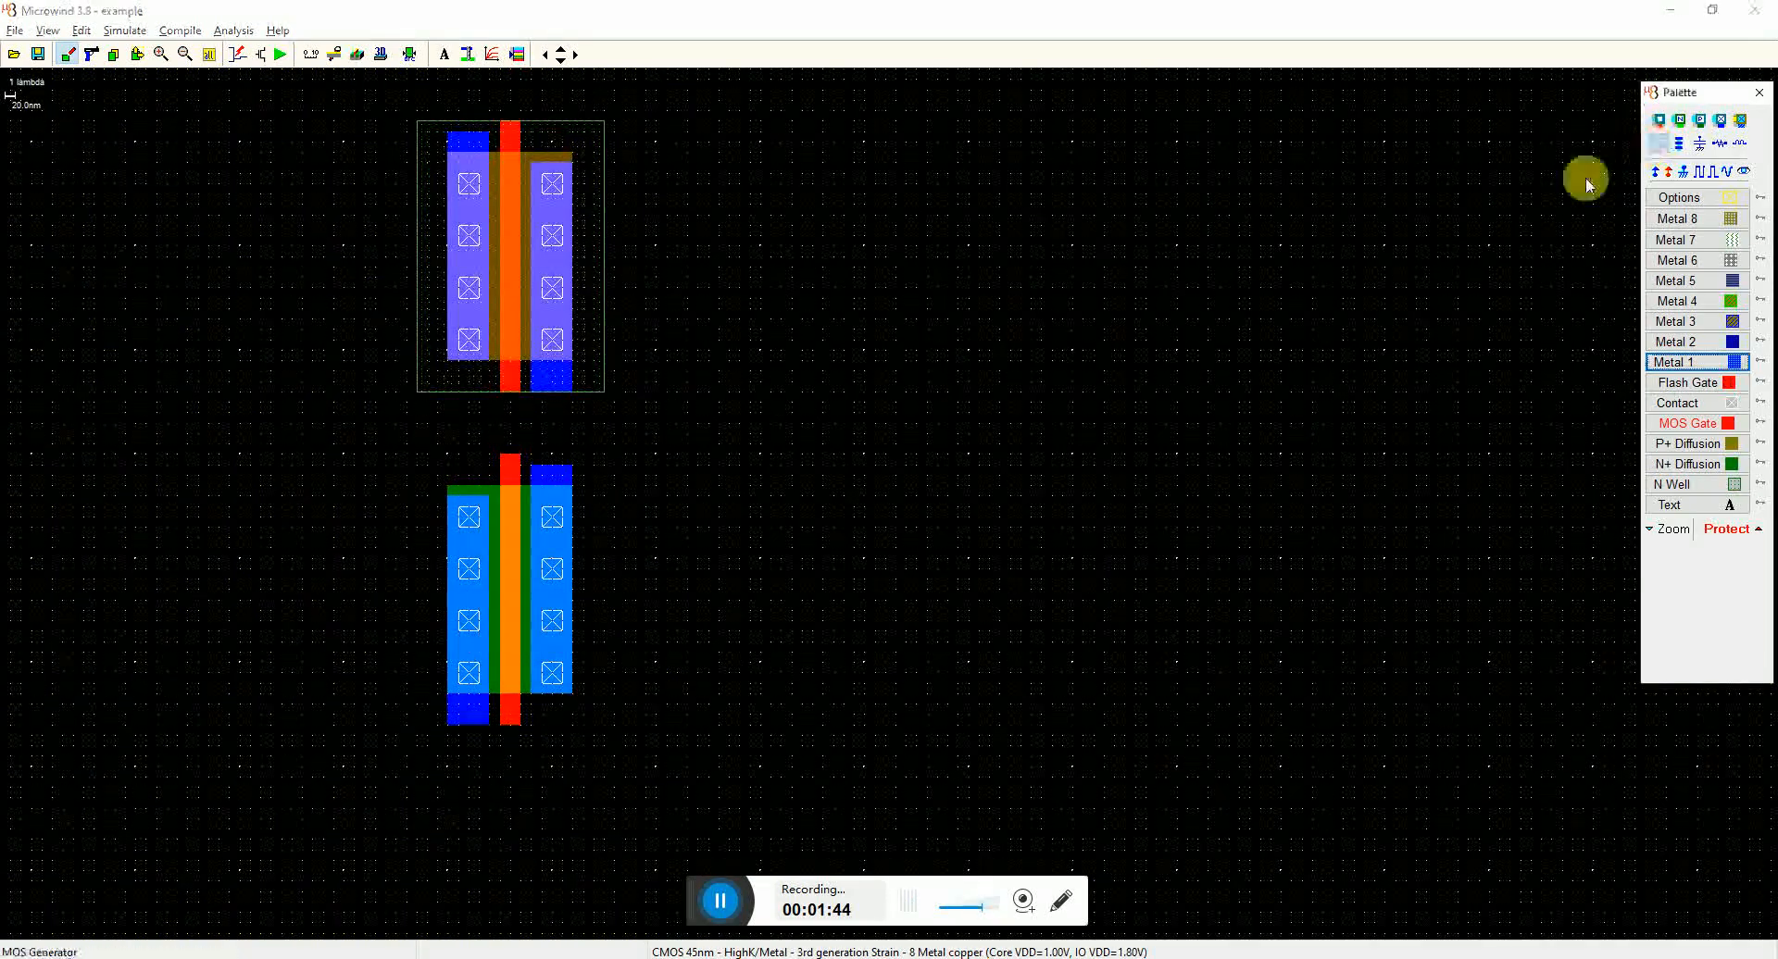
# Step: Add two more 400 nm wide pMOS transistors in a row to the right of the first pMOS
pyautogui.click(1659, 143)
pyautogui.click(786, 639)
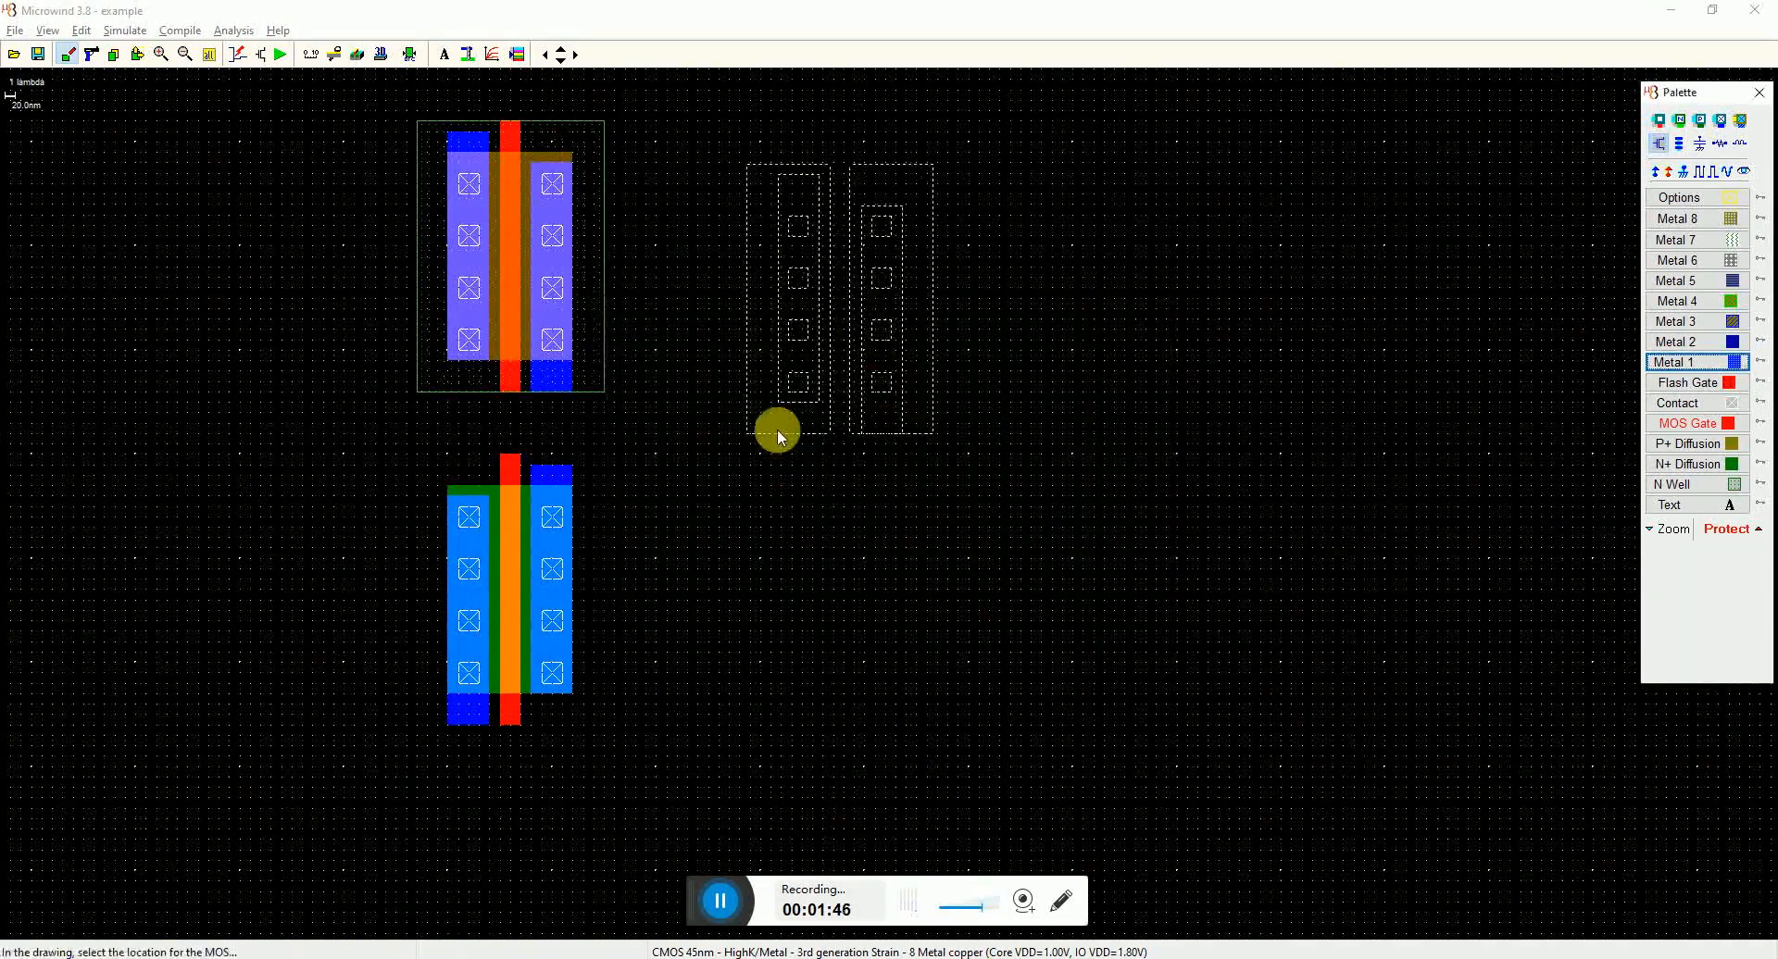
pyautogui.click(747, 387)
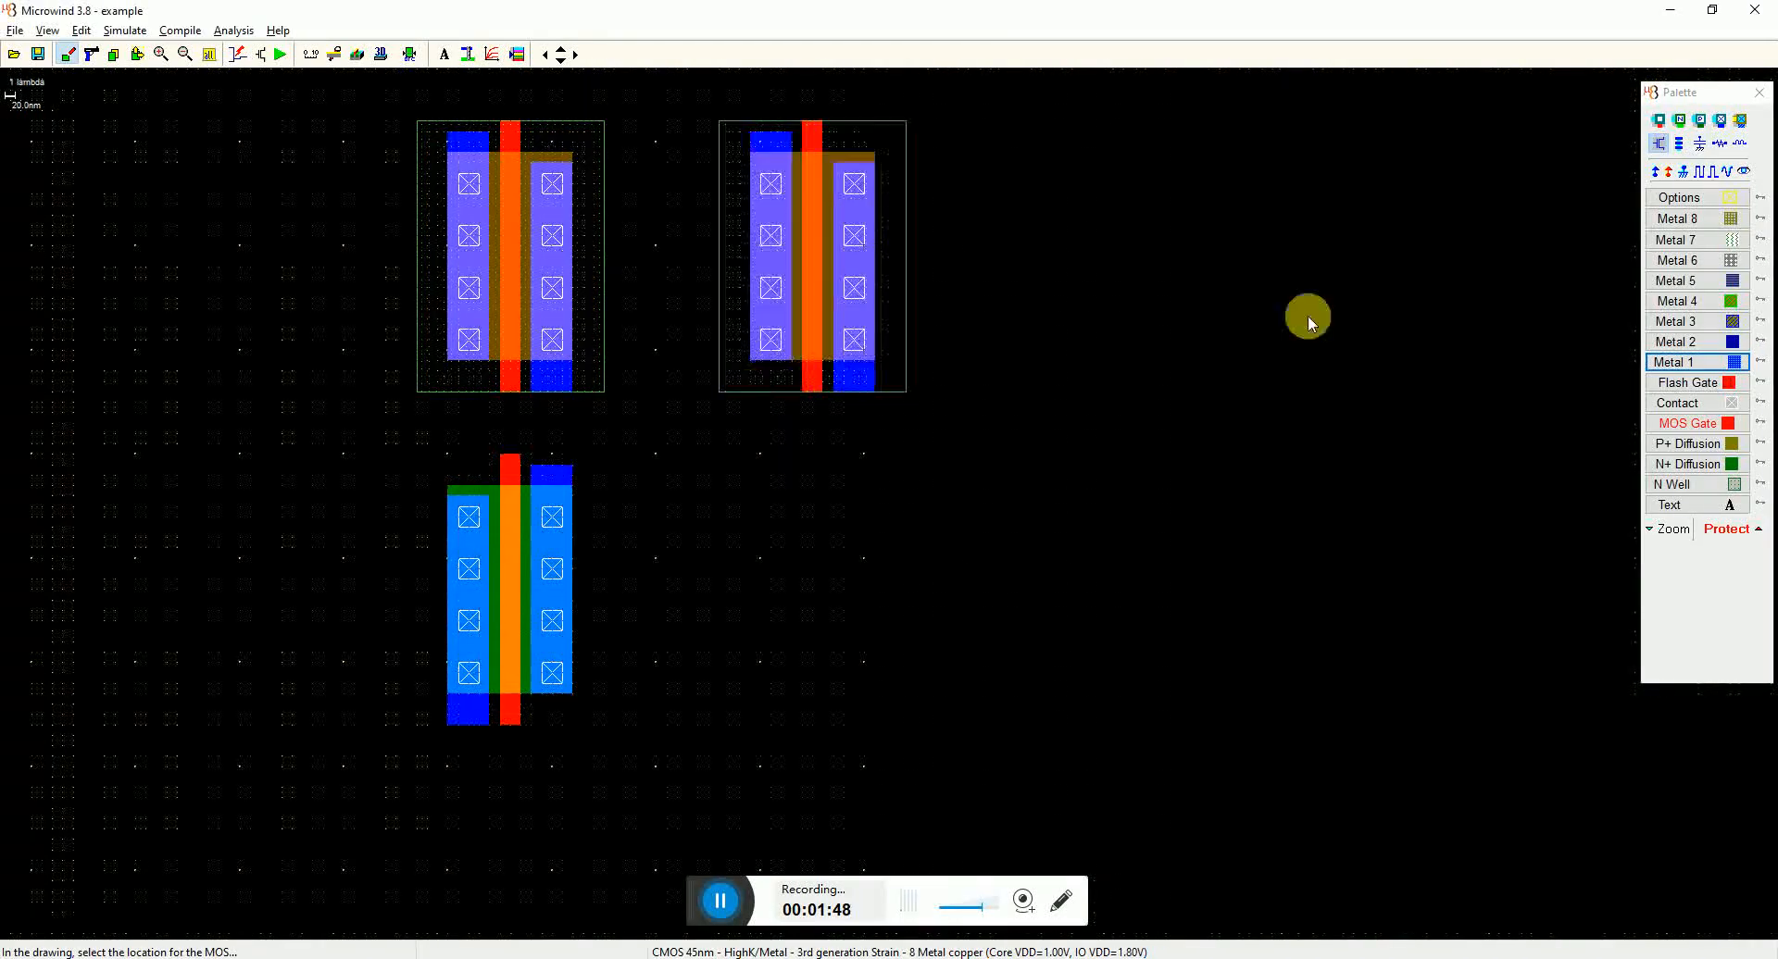
pyautogui.click(1658, 142)
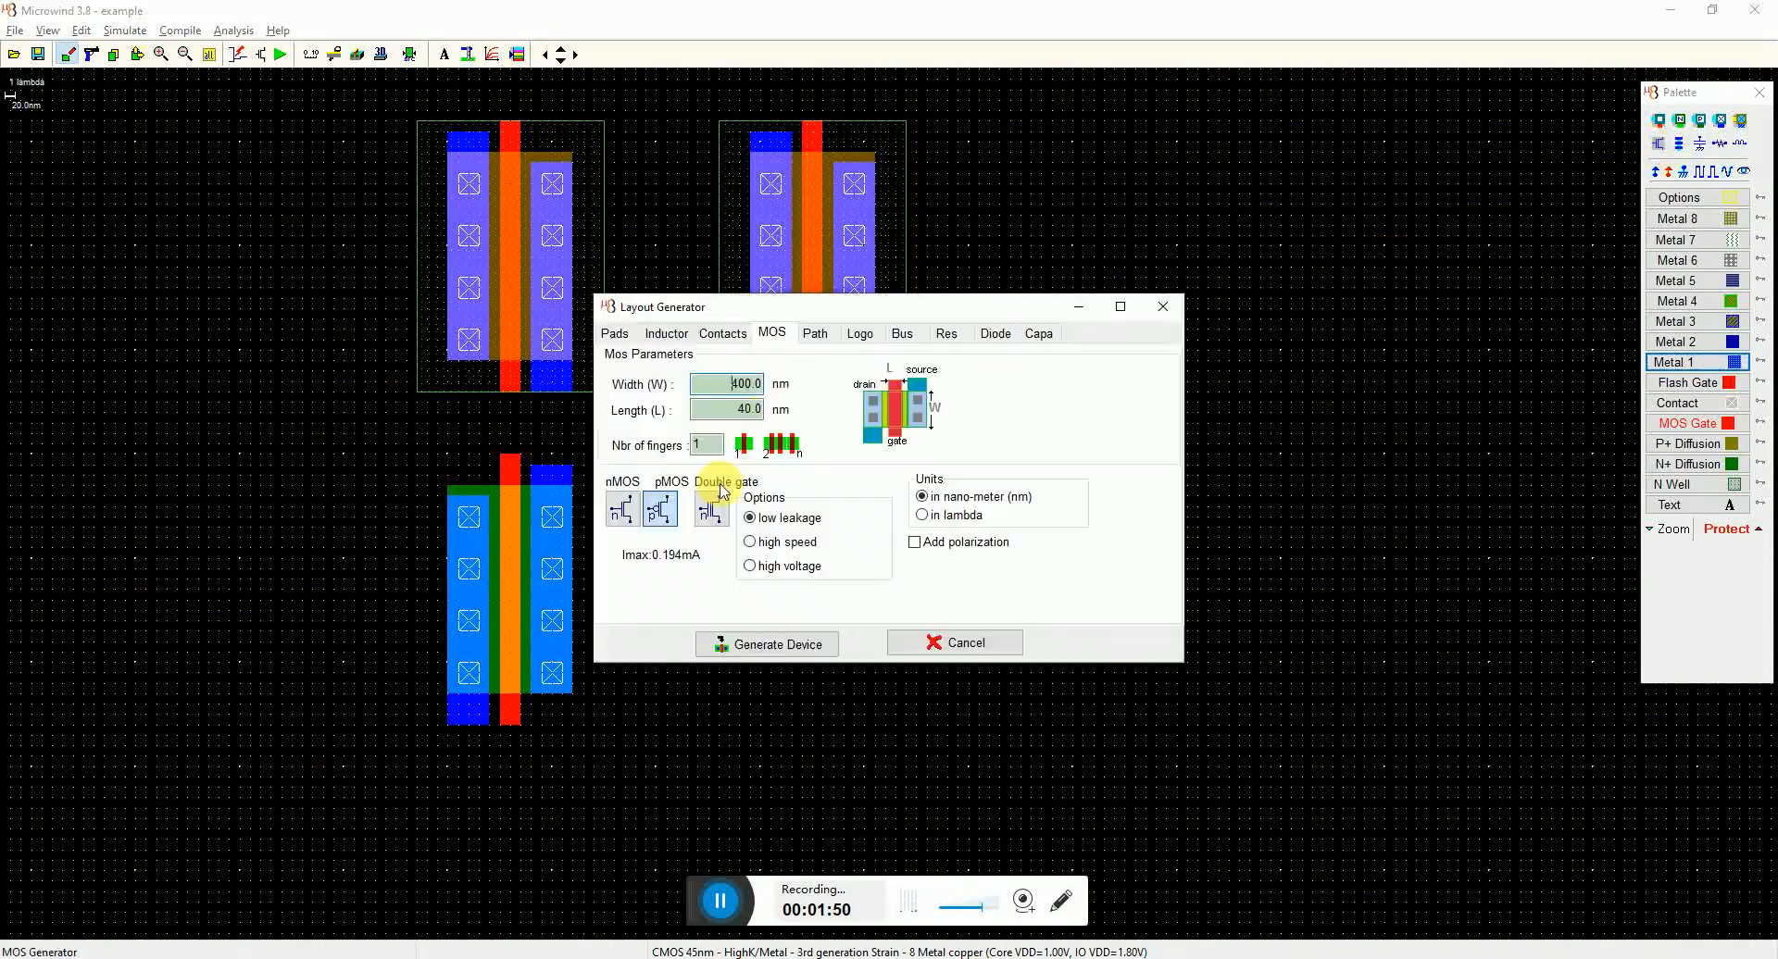
pyautogui.click(756, 640)
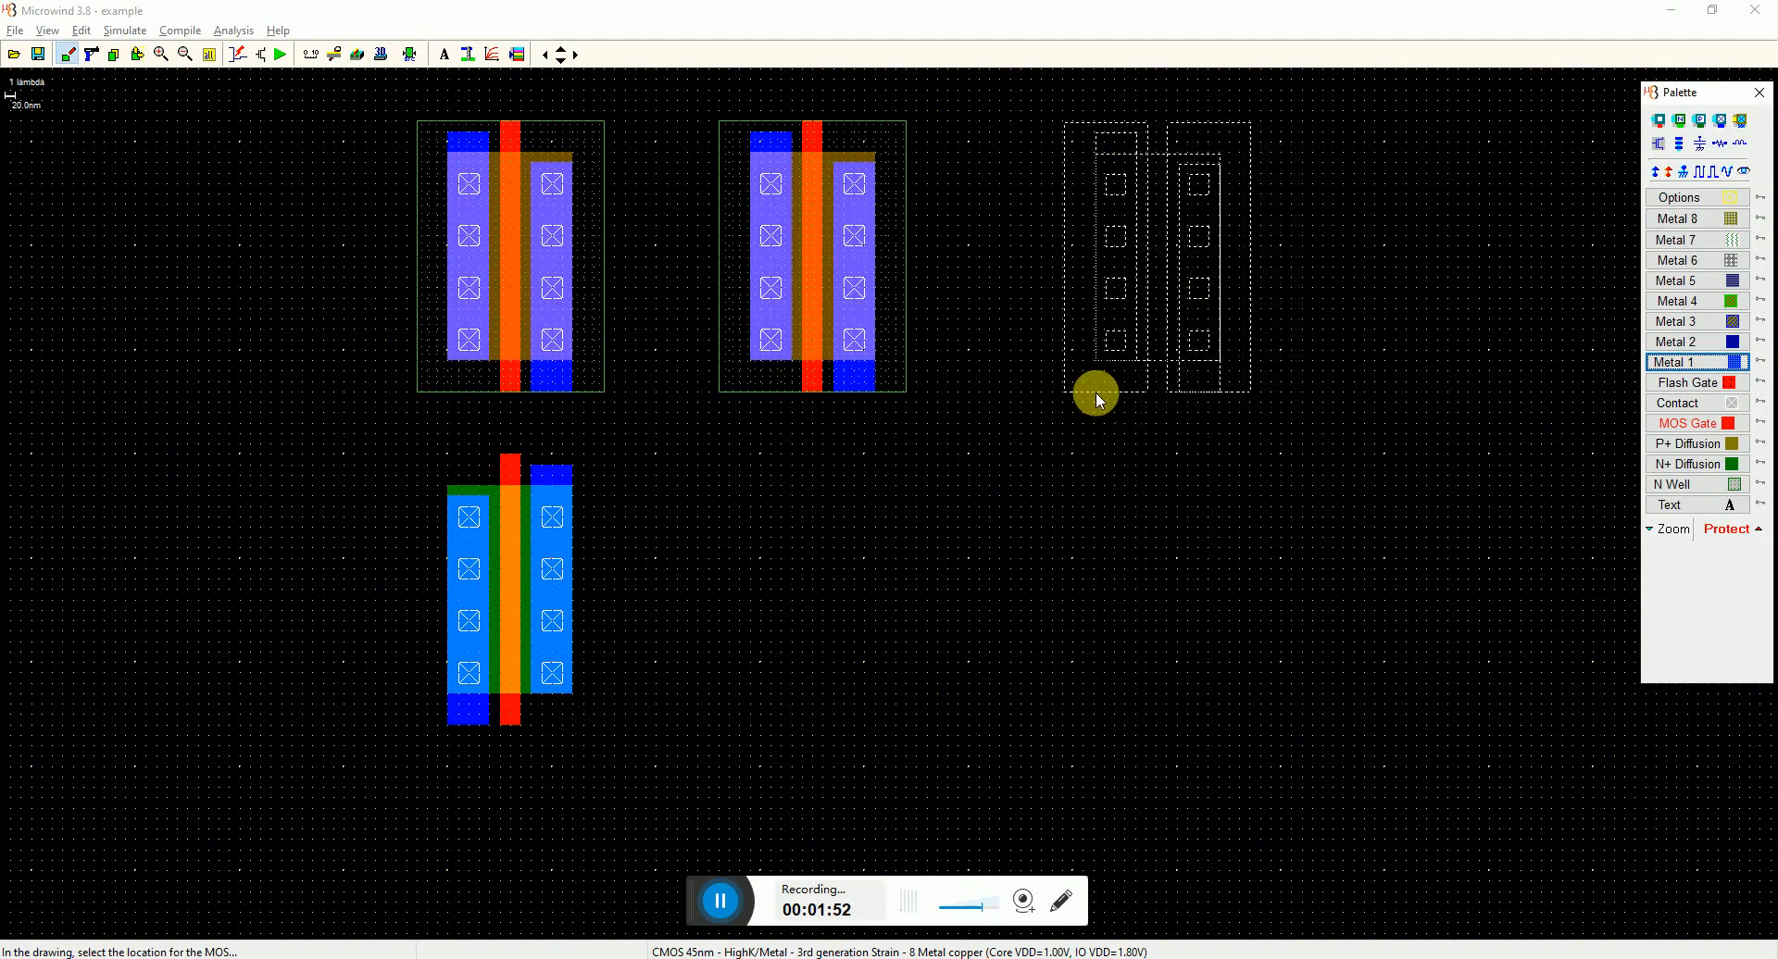
pyautogui.click(1059, 389)
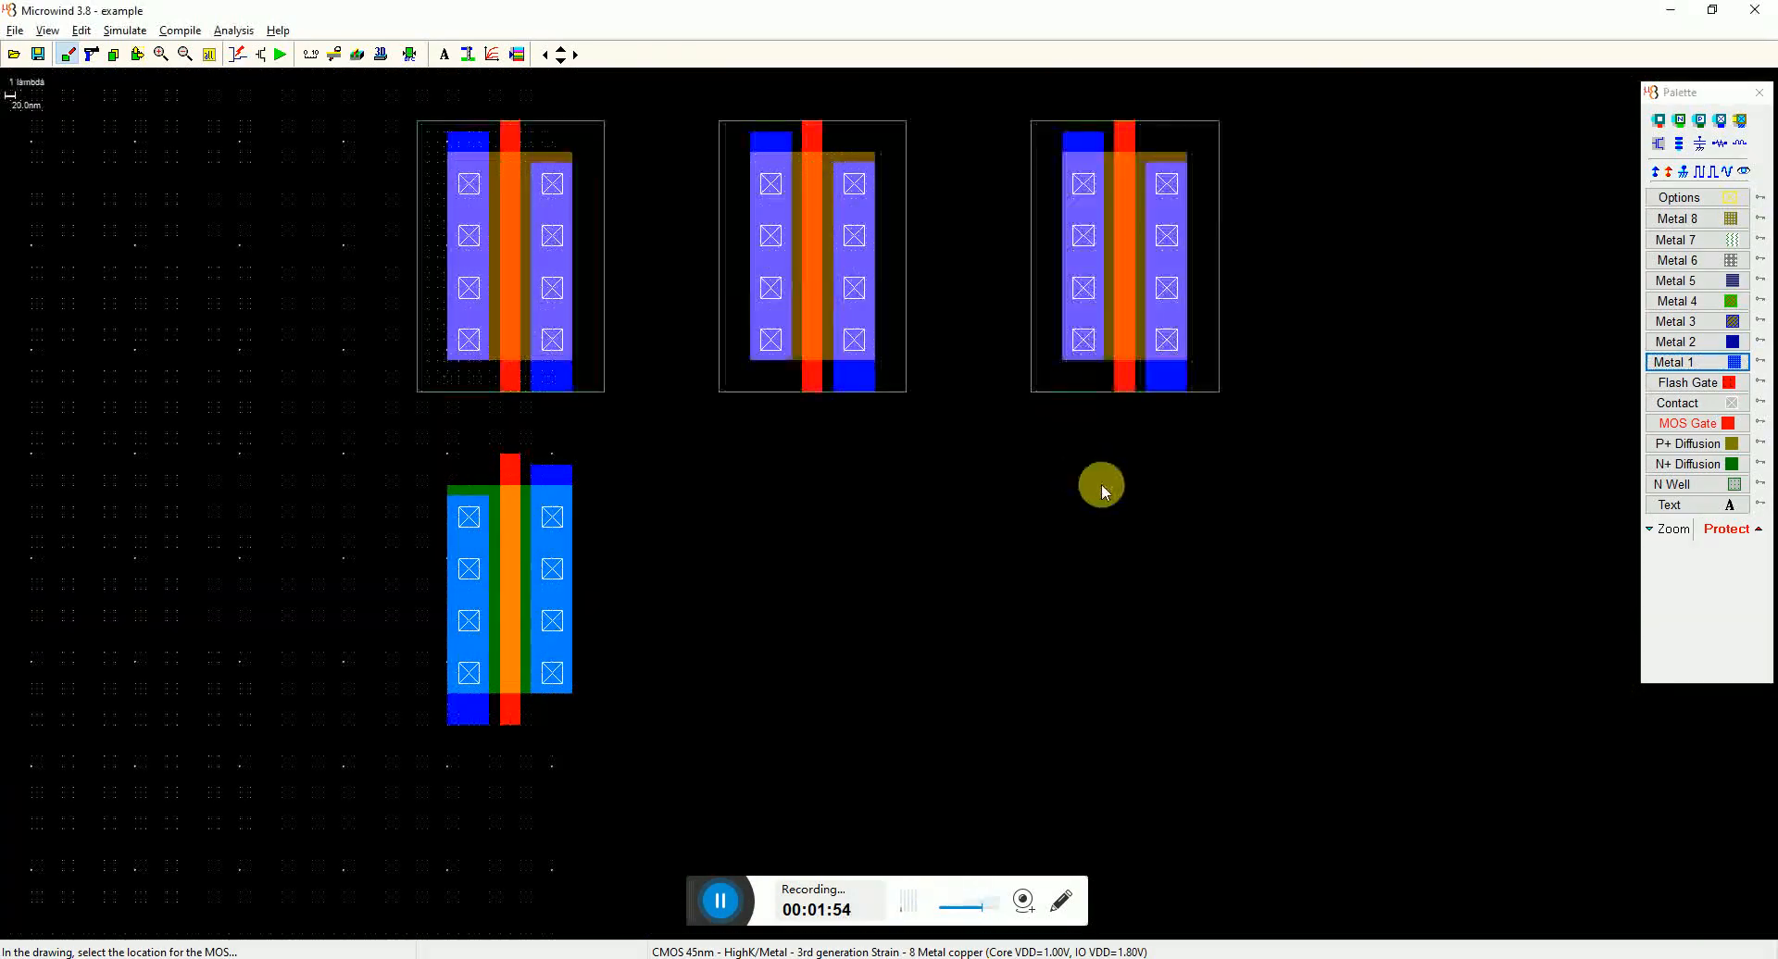
# Step: Generate an nMOS transistor 800 nm wide and place it to the right of the existing nMOS
pyautogui.click(1658, 142)
pyautogui.click(622, 508)
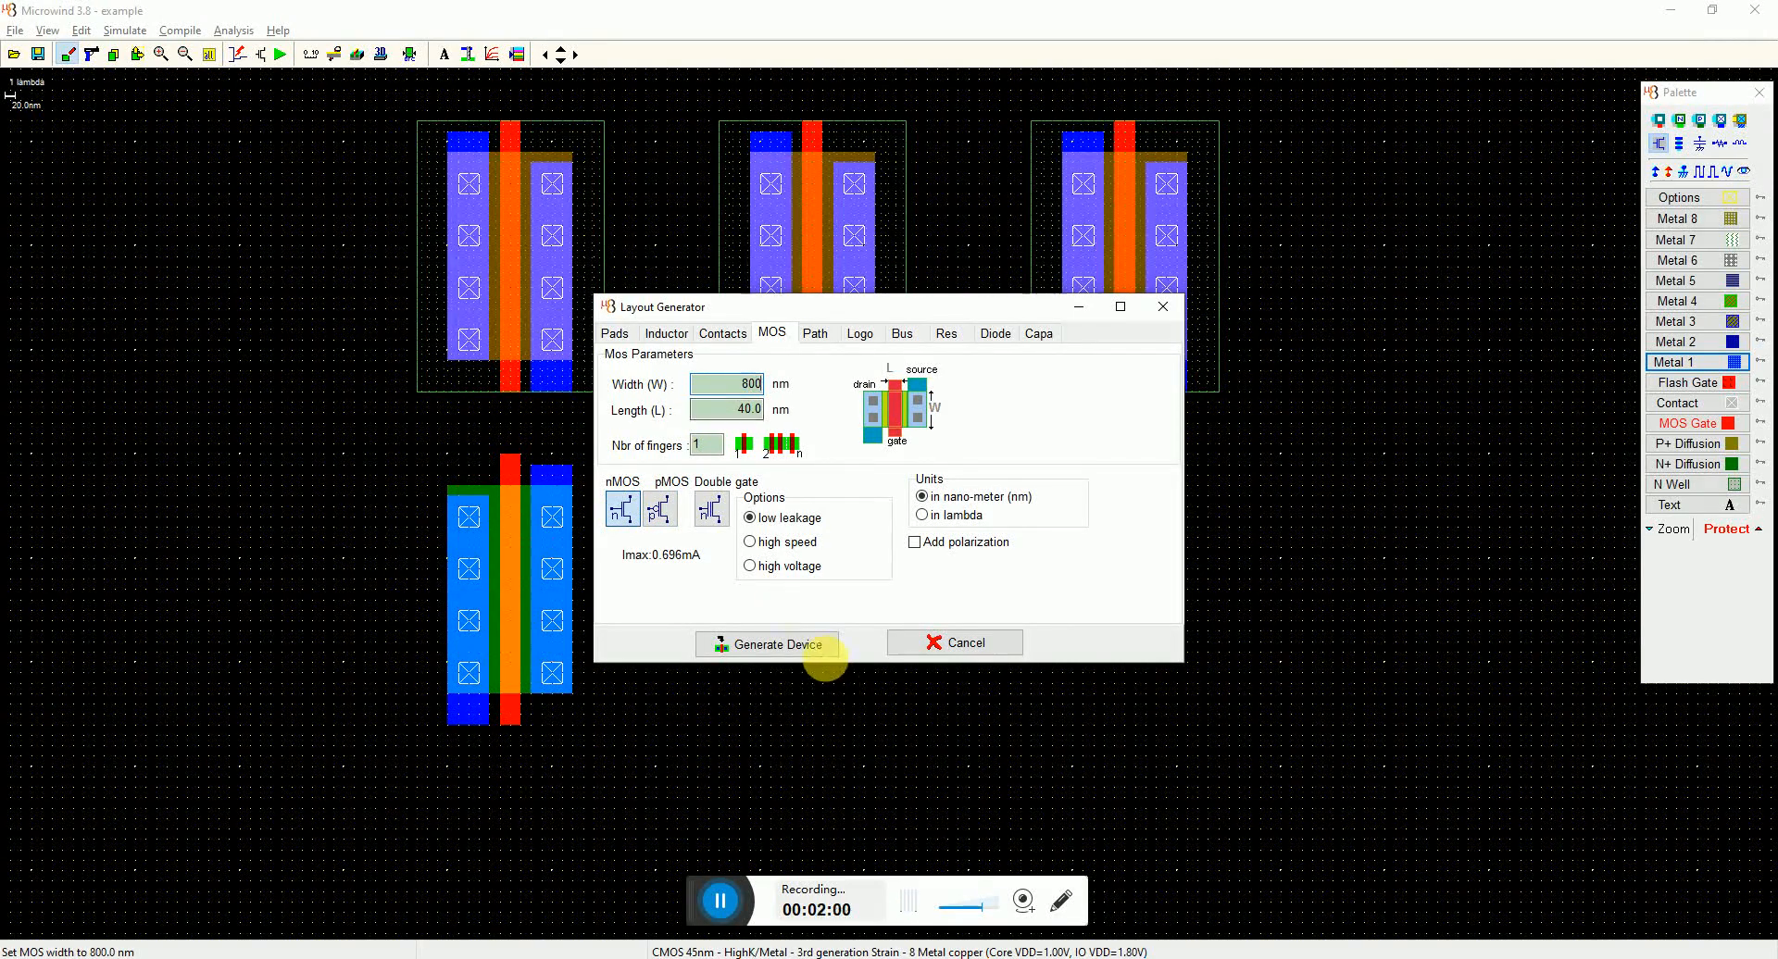
pyautogui.click(811, 645)
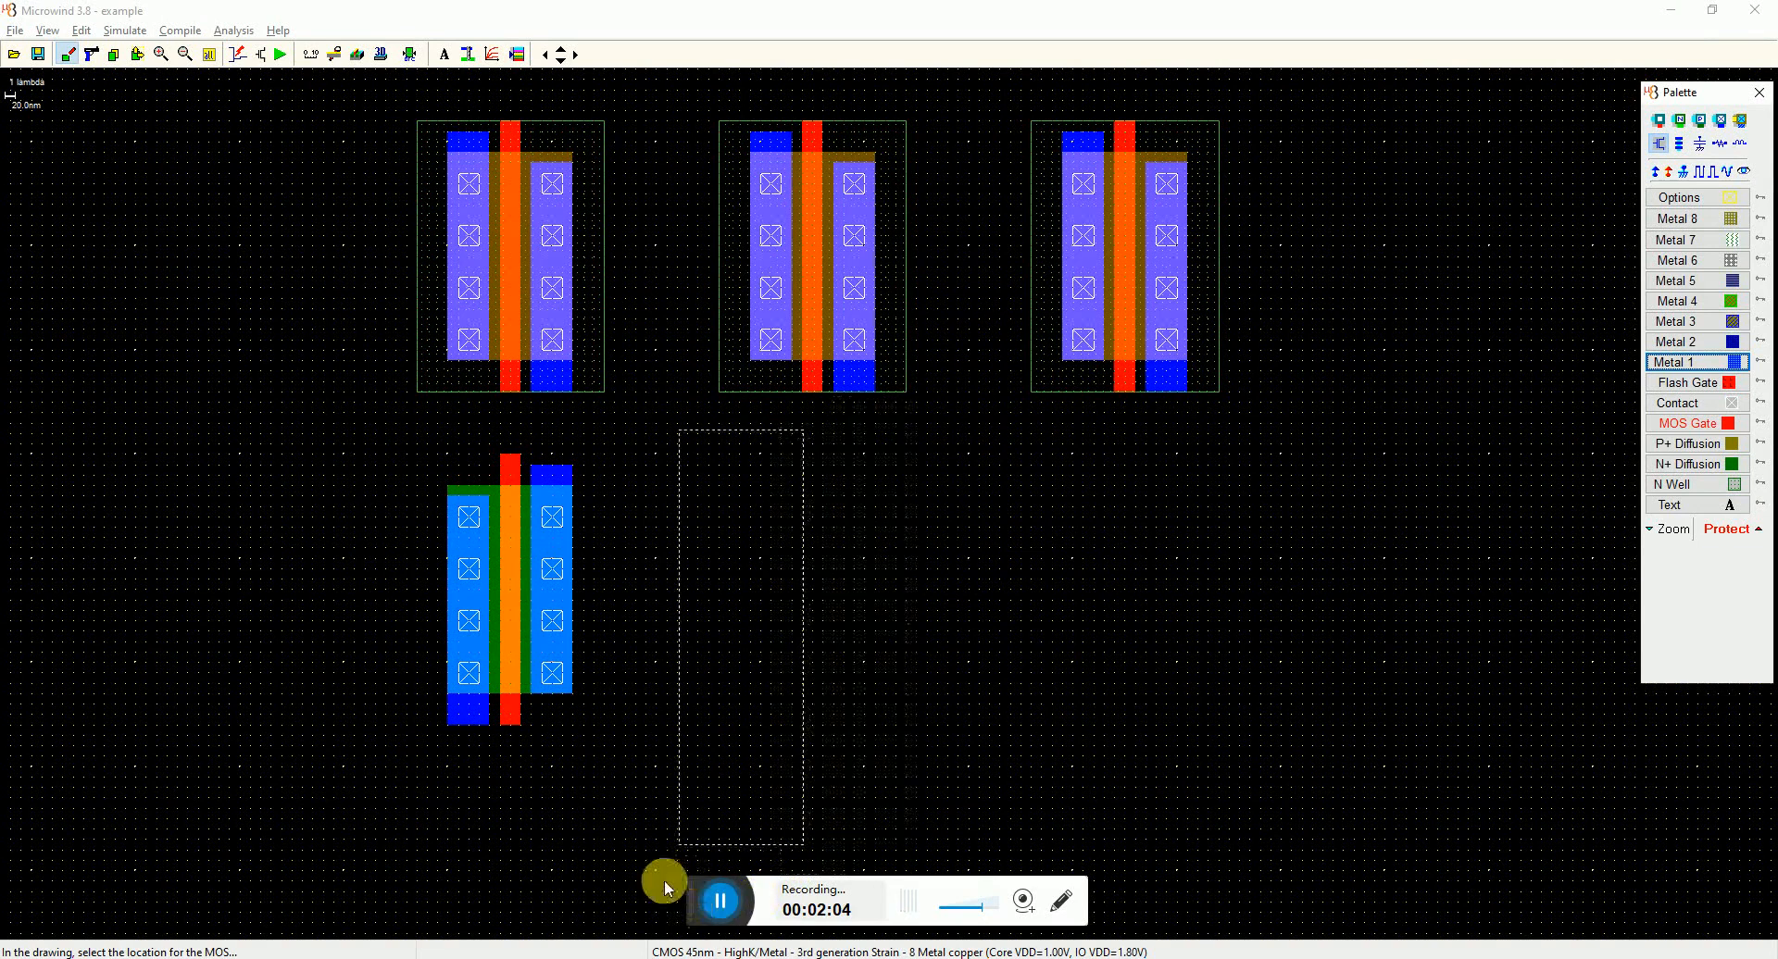
pyautogui.click(622, 912)
# Step: Move the whole 800 nm nMOS so it lines up beneath the second pMOS and level with the first nMOS
pyautogui.scroll(-3, 615, 666)
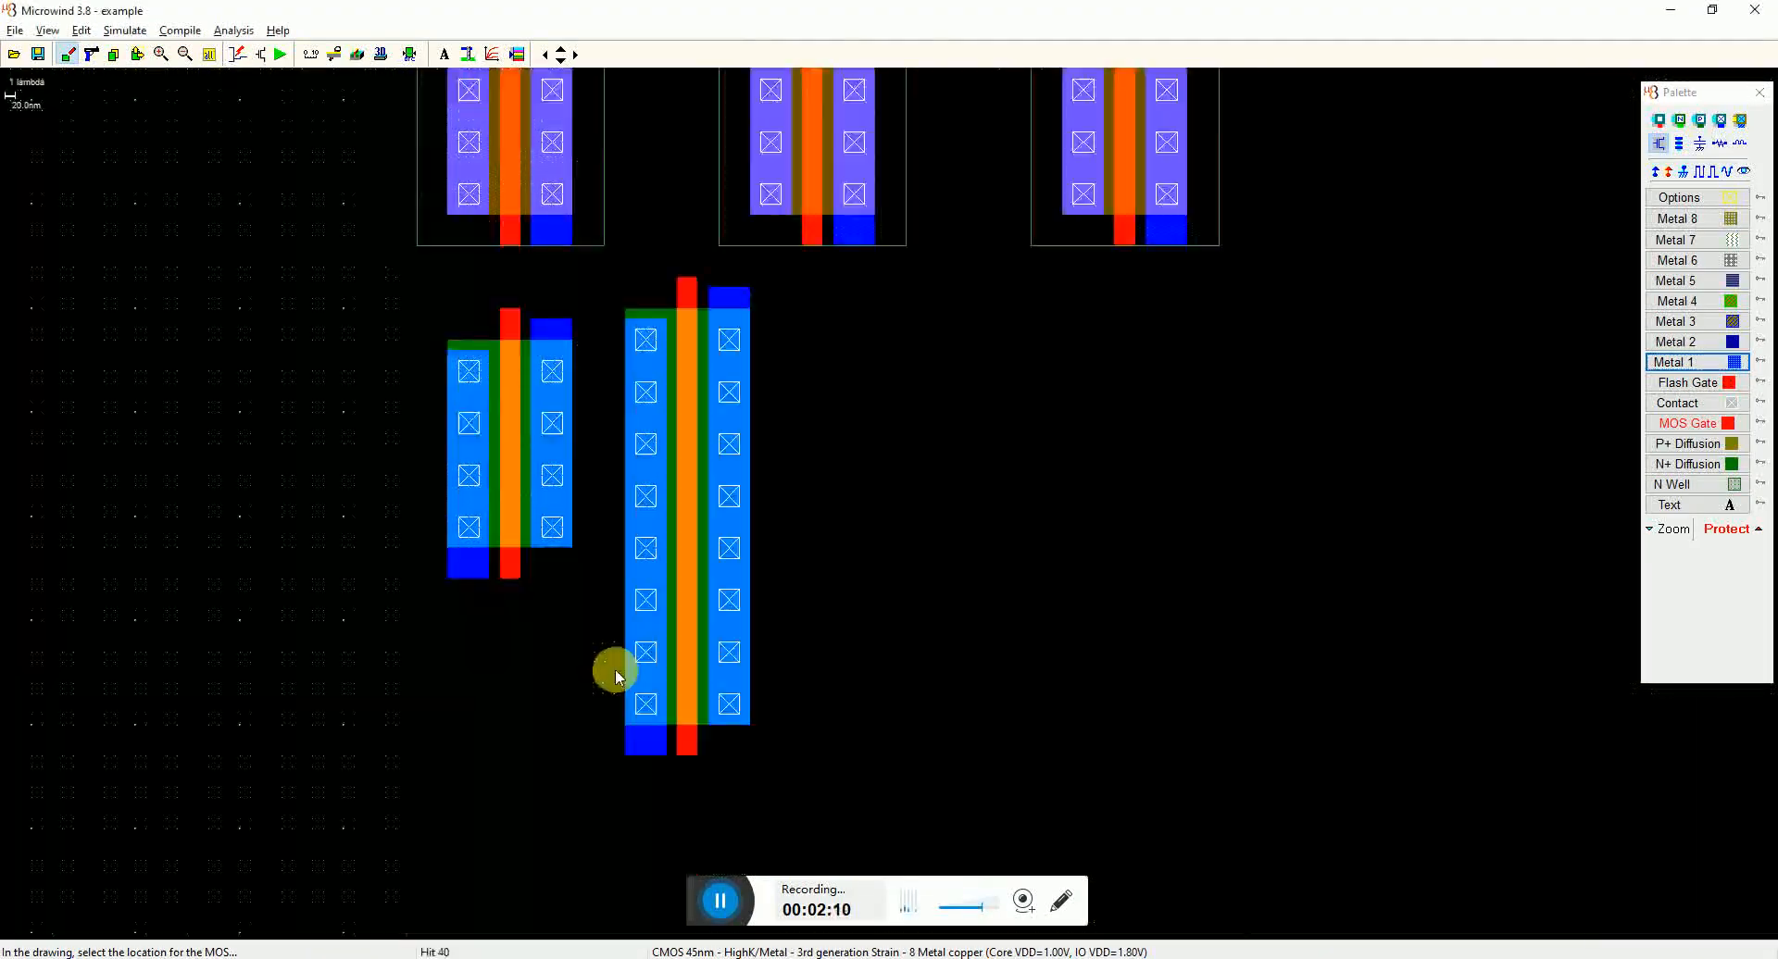
pyautogui.click(135, 53)
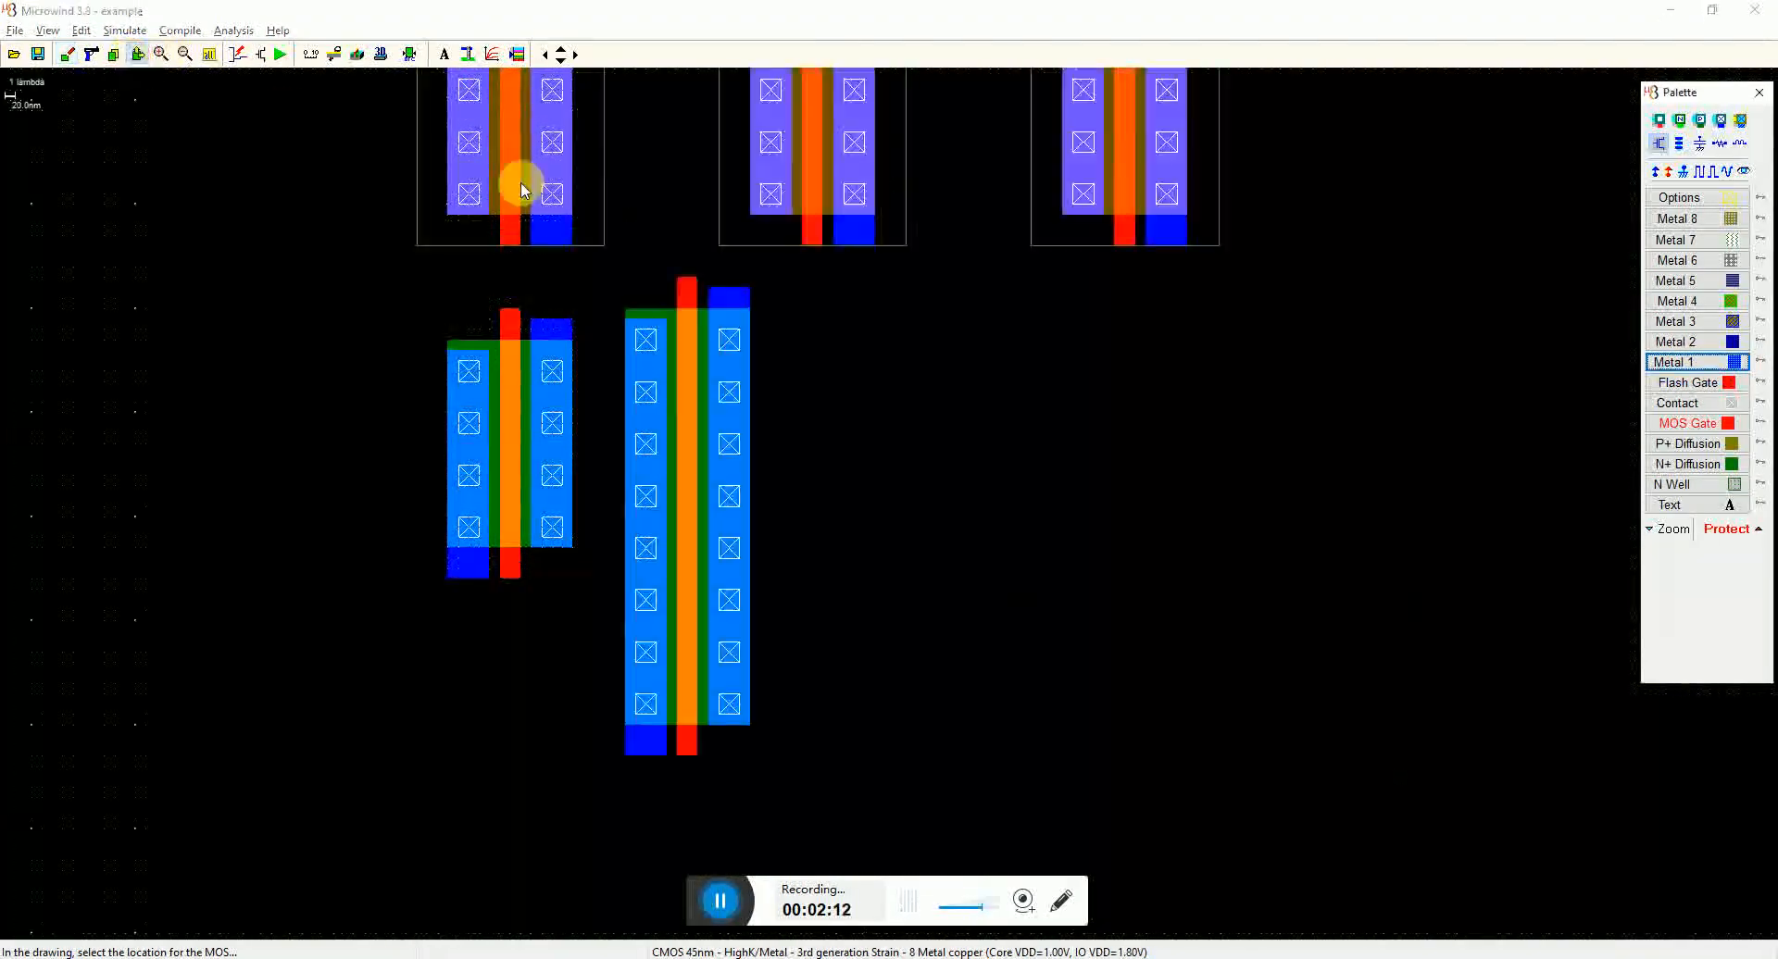
pyautogui.moveTo(603, 269); pyautogui.dragTo(826, 827)
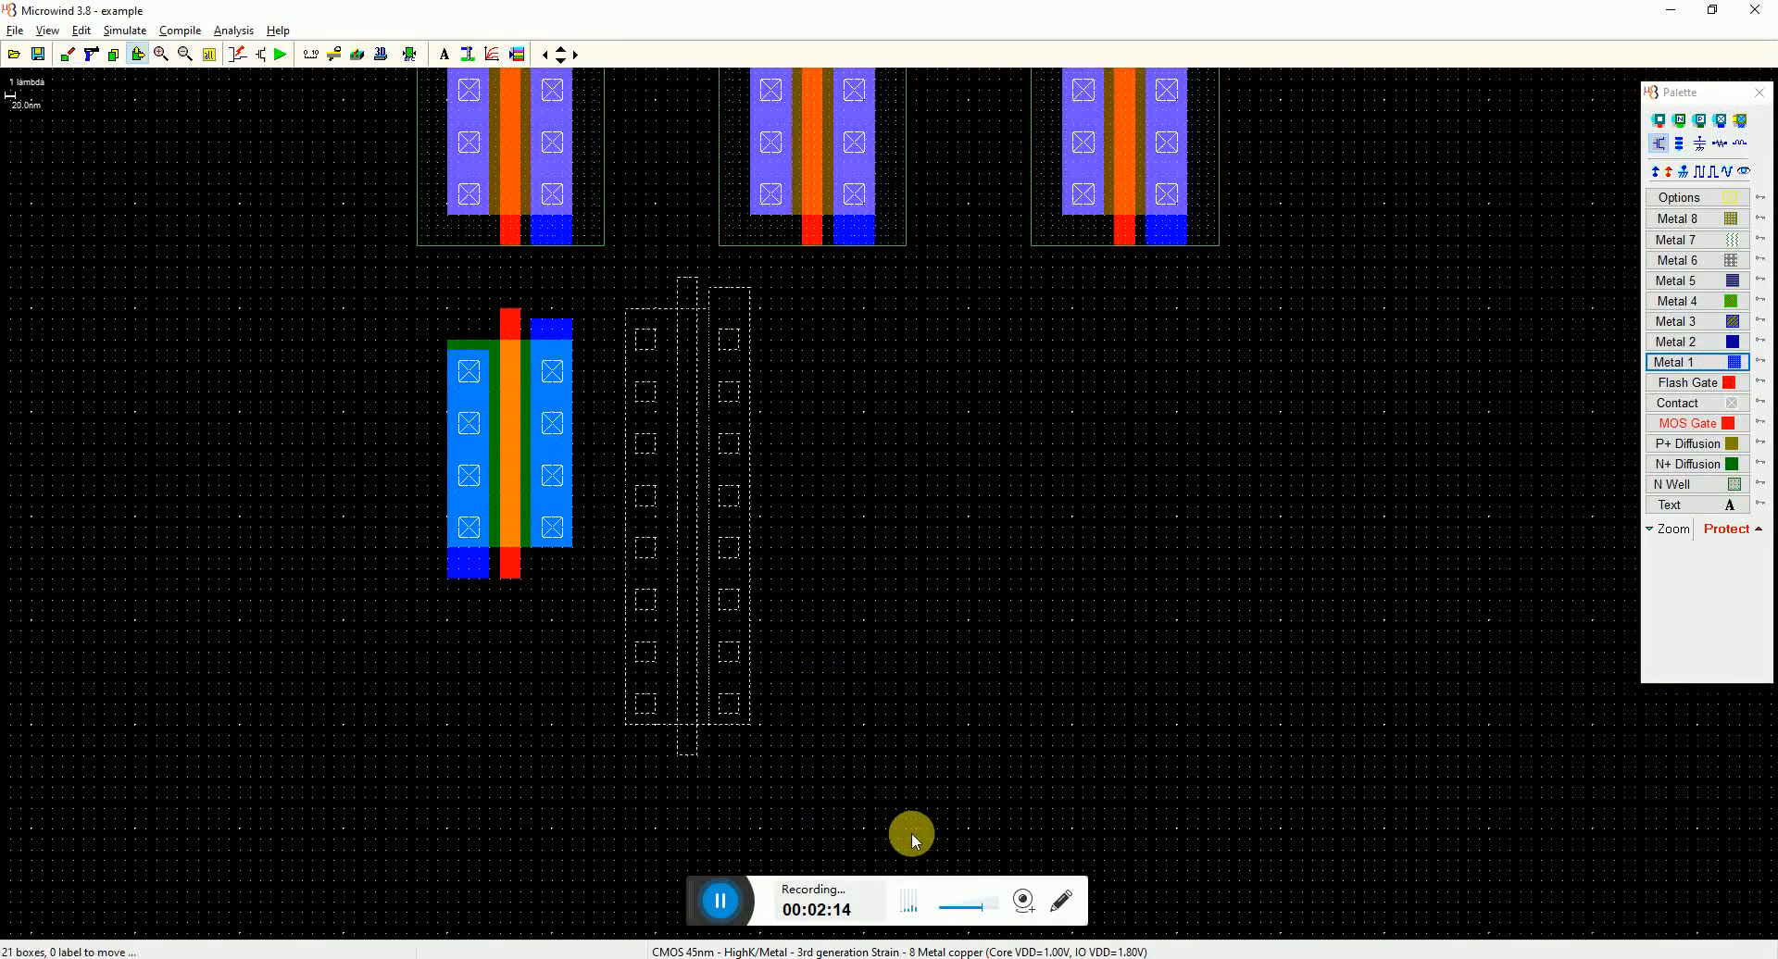
pyautogui.click(951, 866)
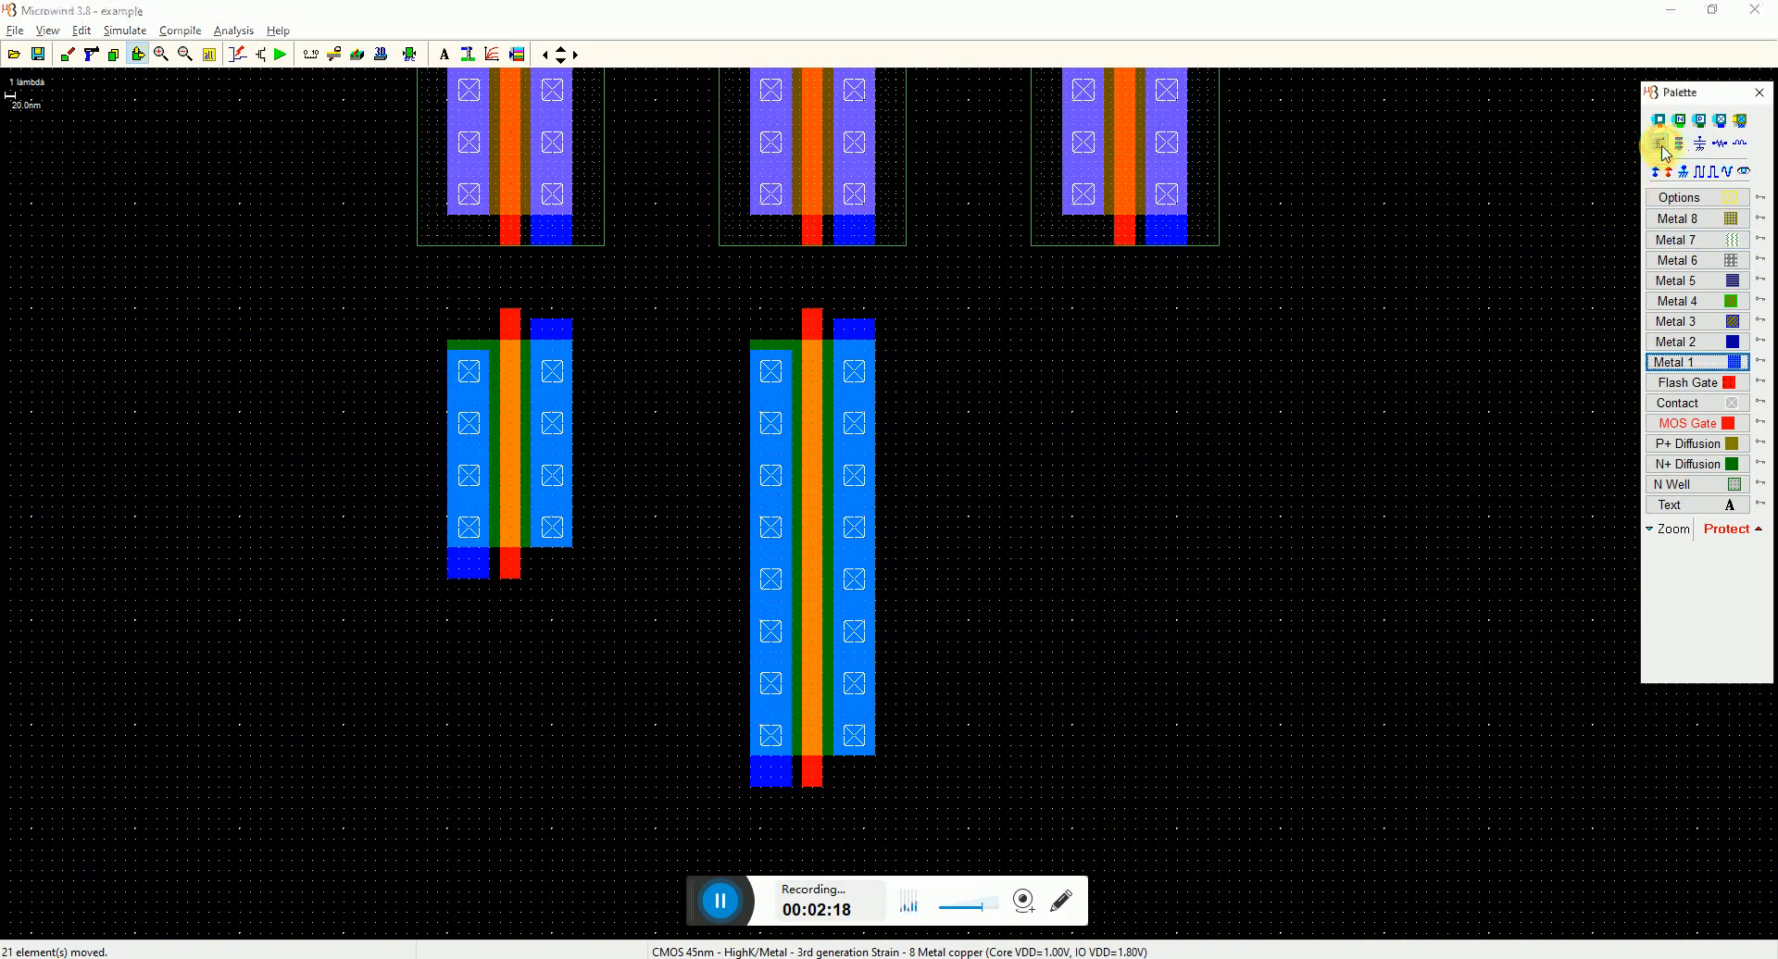
# Step: Generate an nMOS transistor 200 nm wide and place it beneath the third pMOS
pyautogui.click(1660, 143)
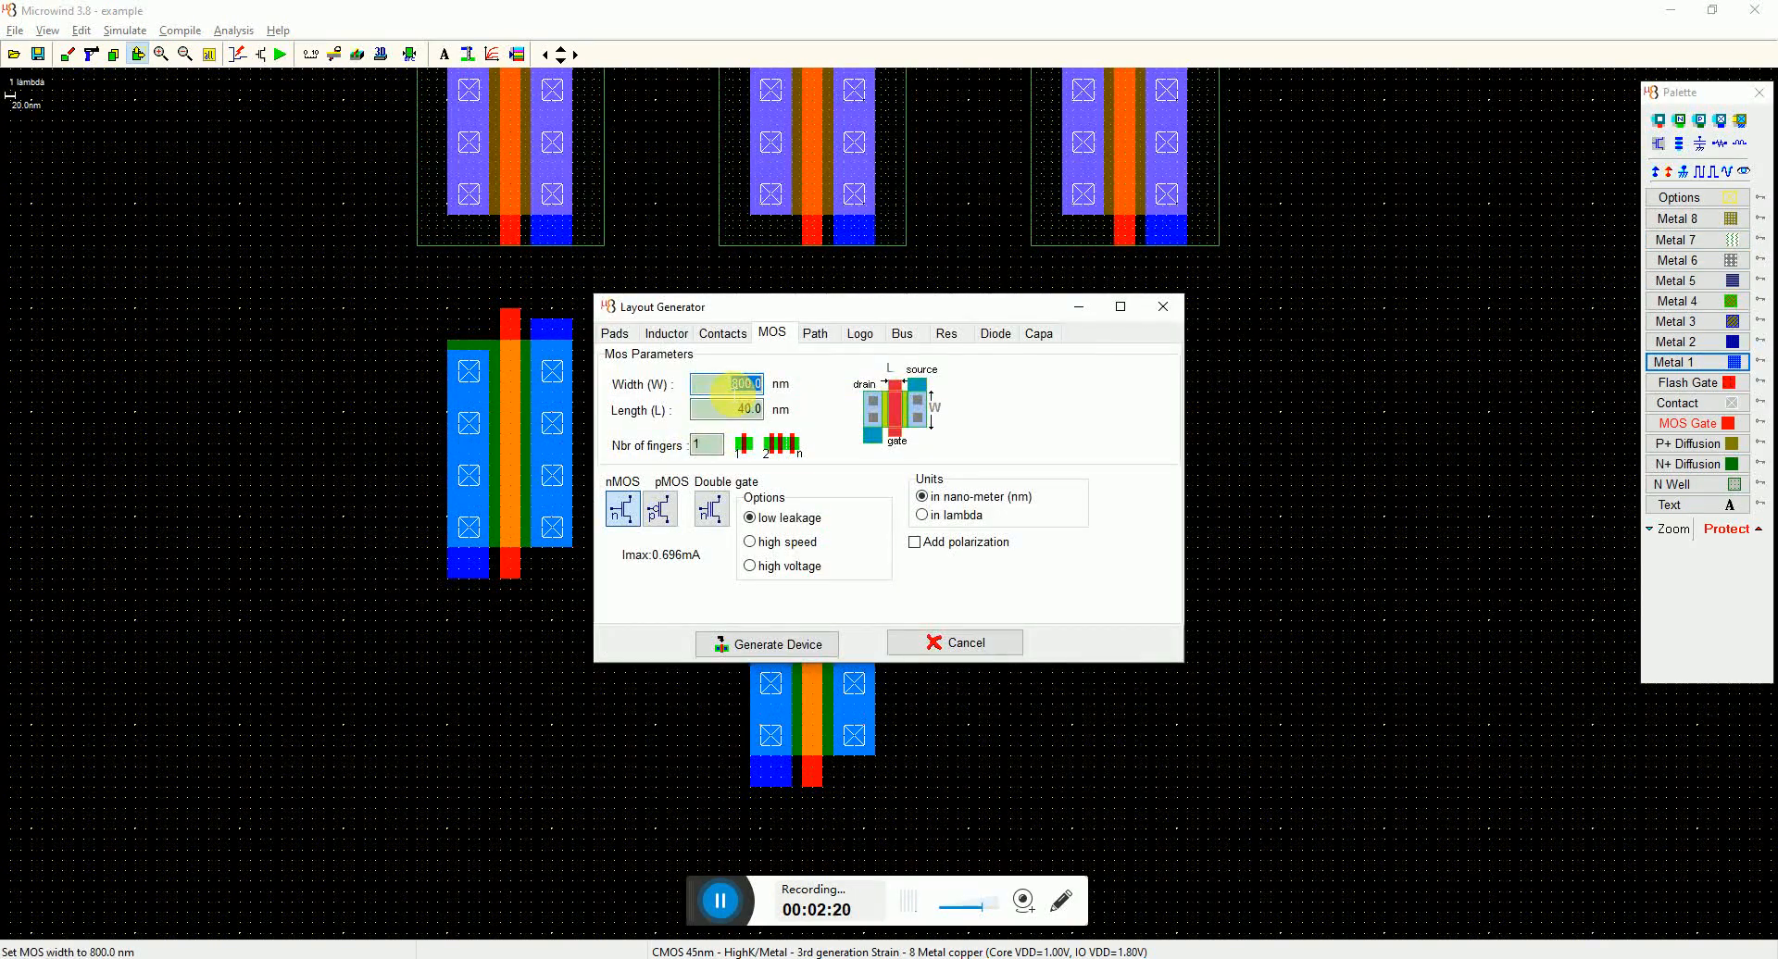
pyautogui.click(814, 643)
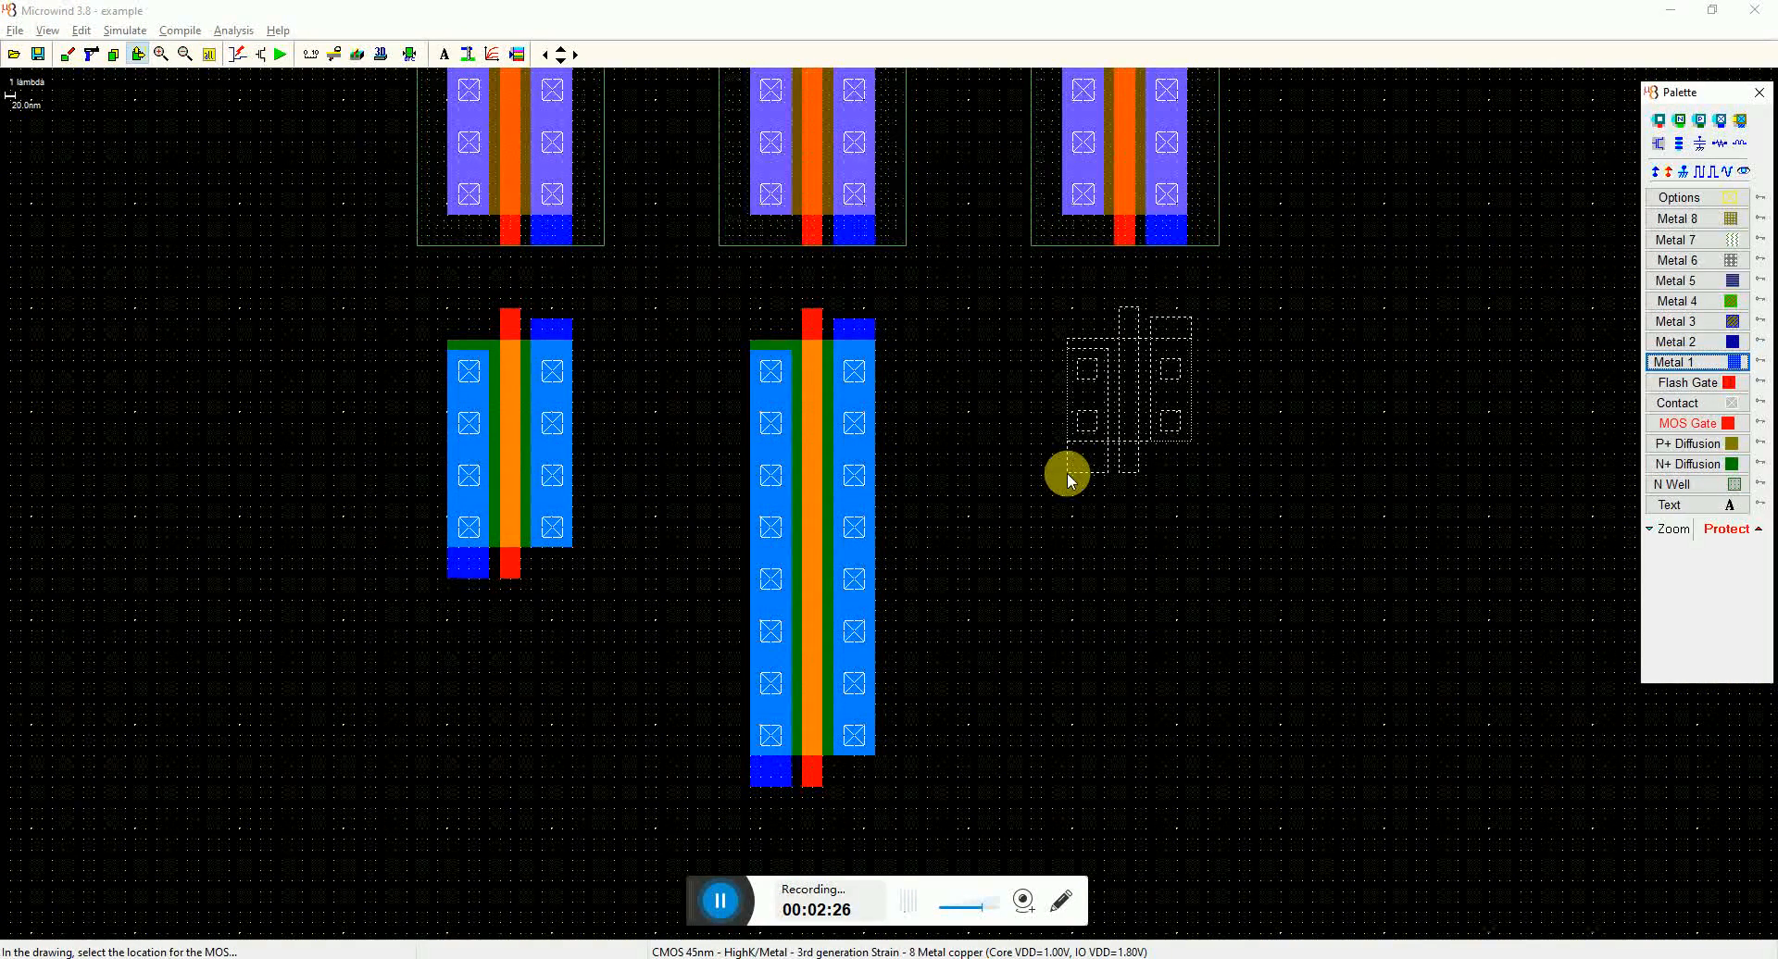
pyautogui.click(1067, 478)
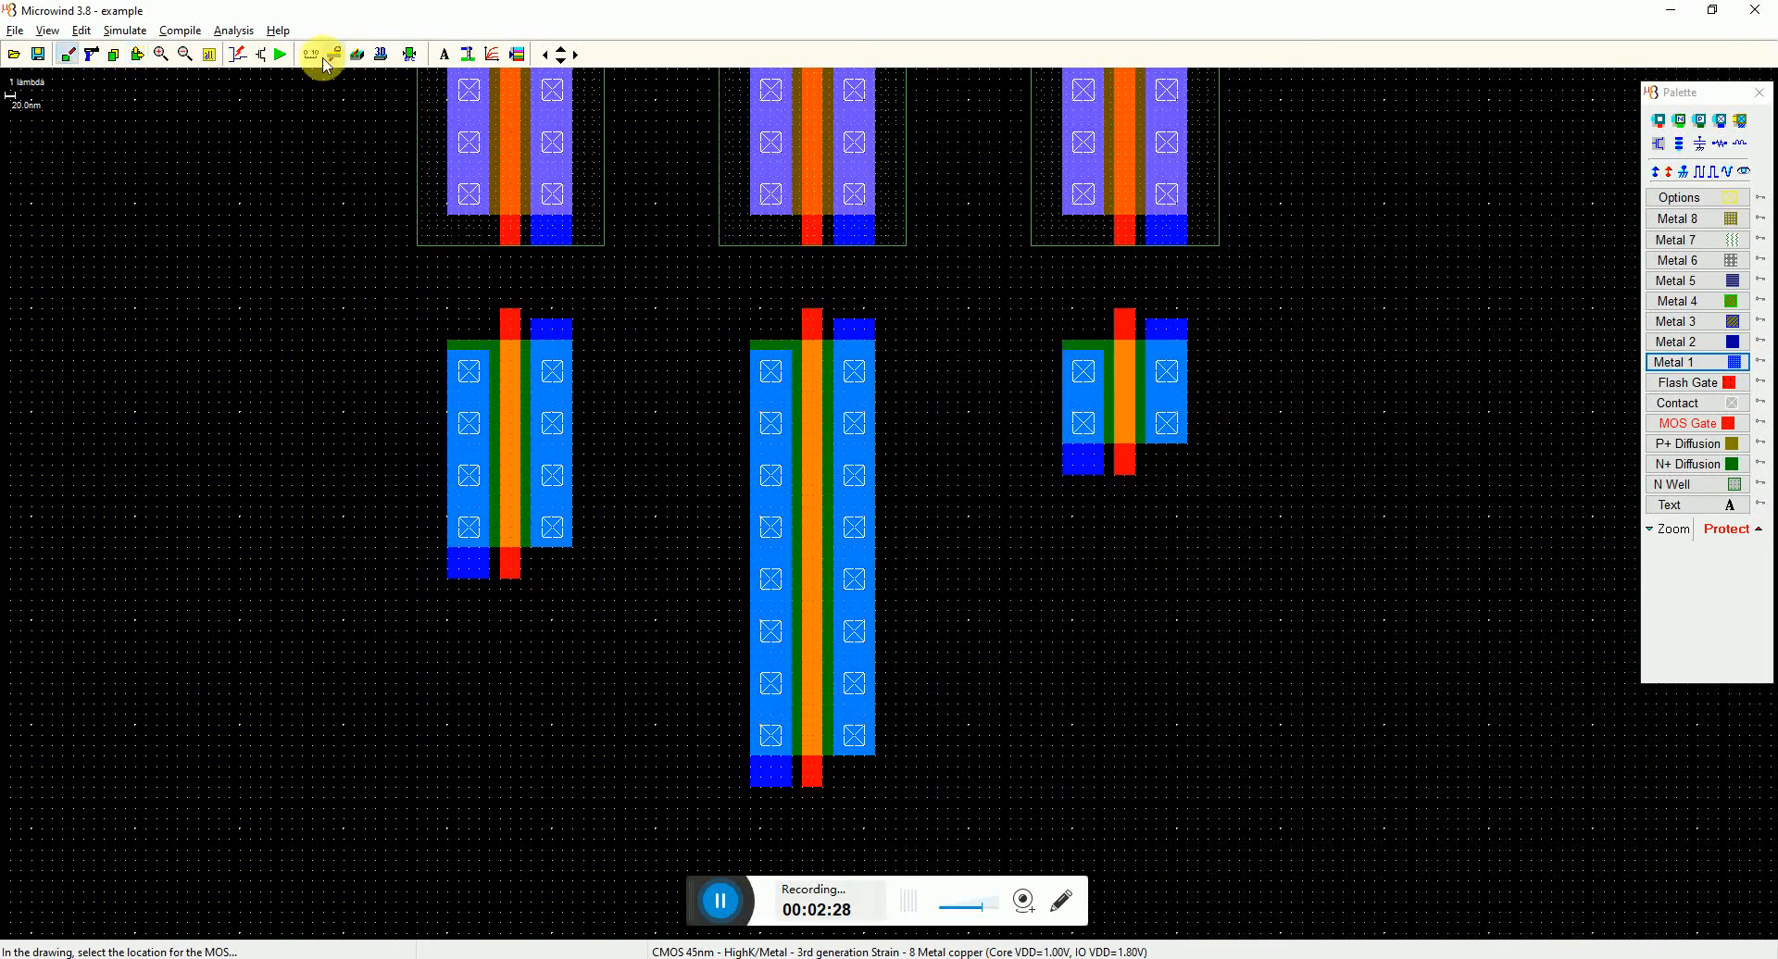
# Step: Extend the left terminals of the three pMOS devices upward in Metal 1 and join them with a horizontal supply rail above
pyautogui.click(210, 54)
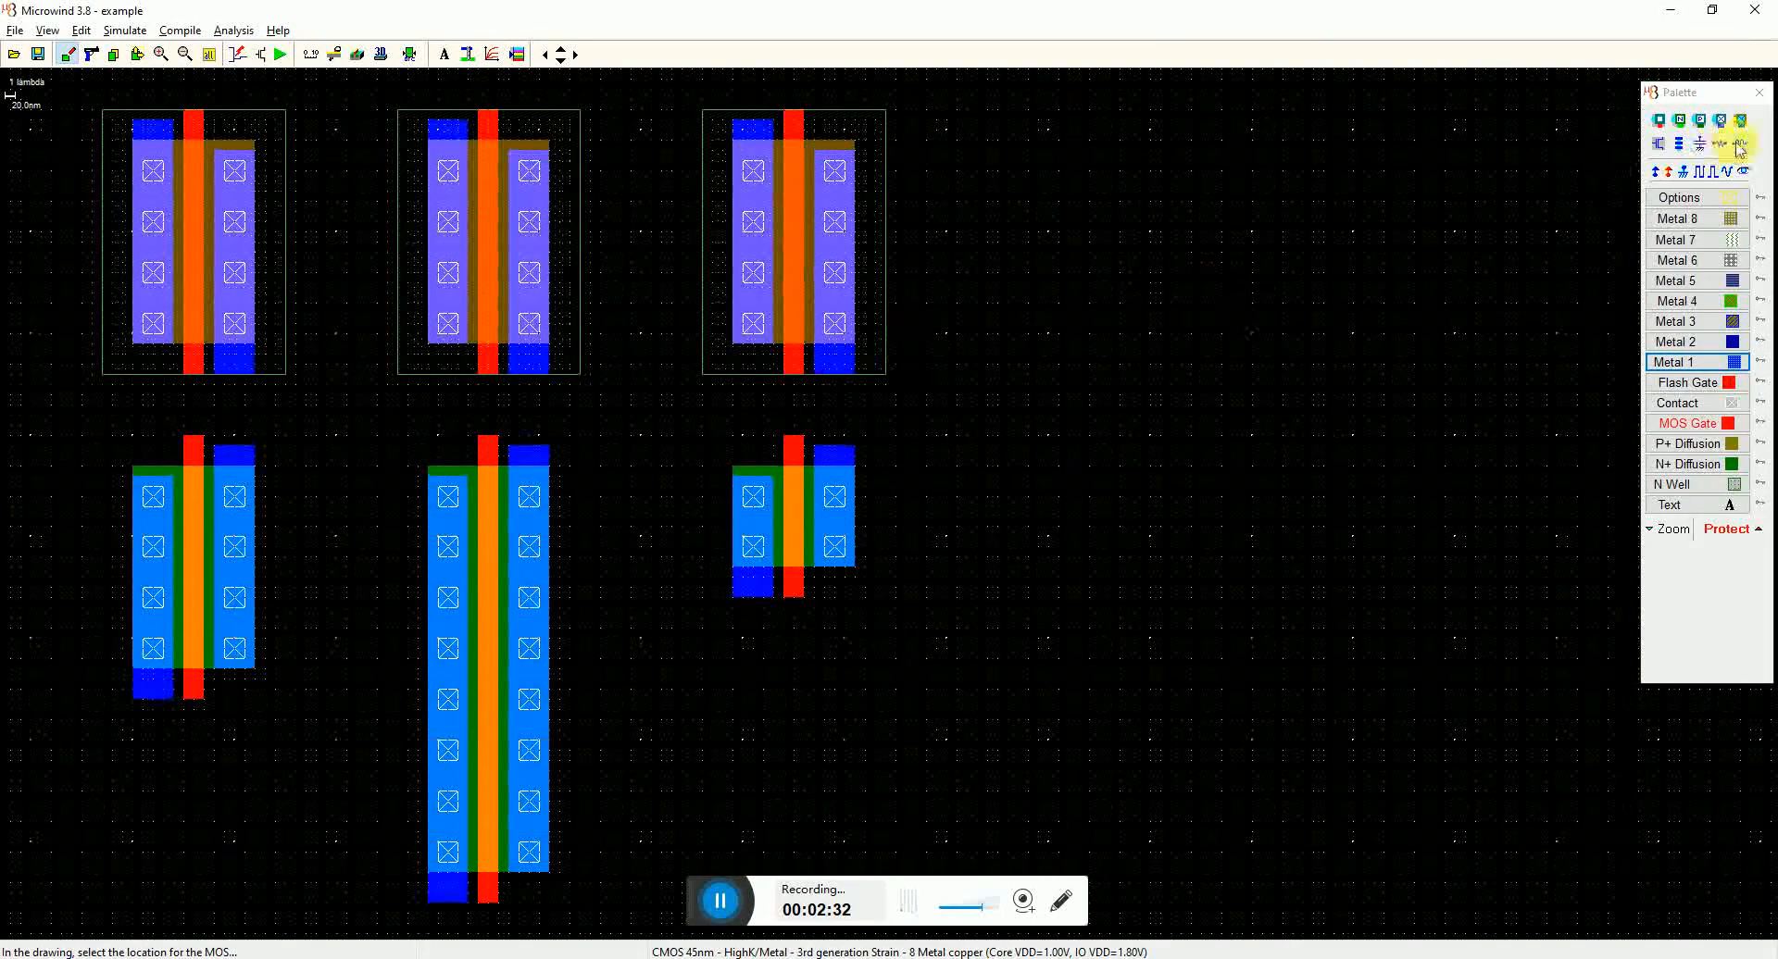
pyautogui.click(1703, 366)
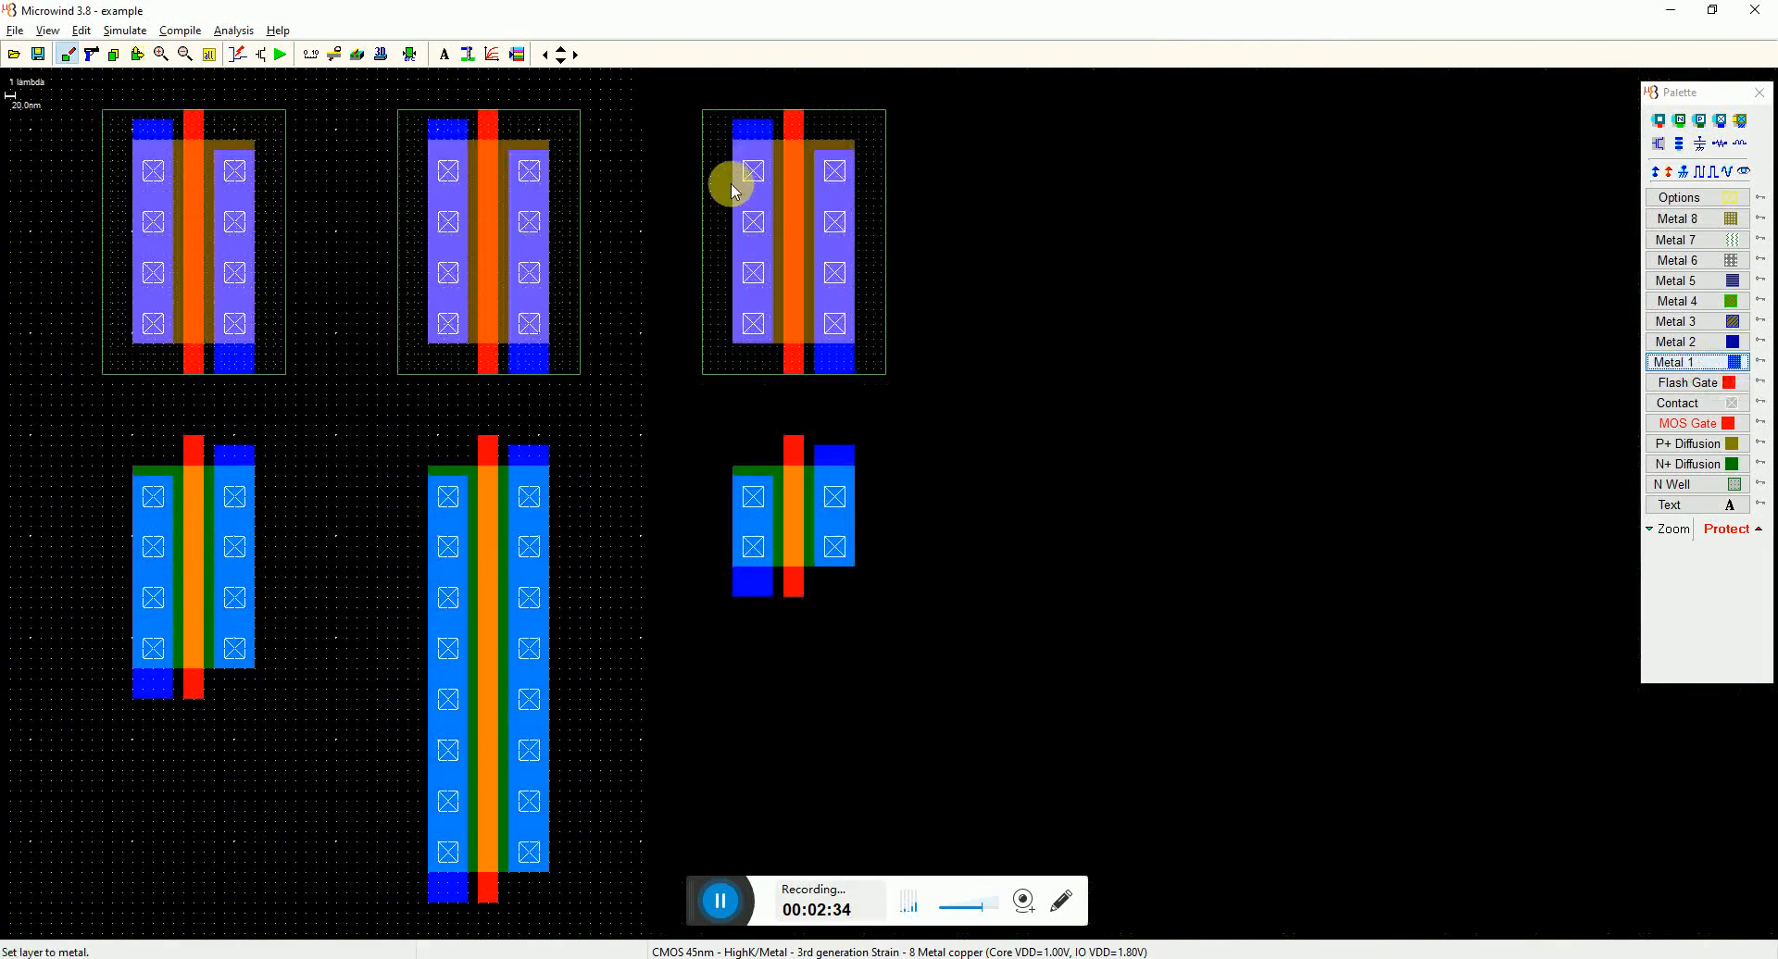
pyautogui.moveTo(733, 119); pyautogui.dragTo(773, 78)
pyautogui.press('Up')
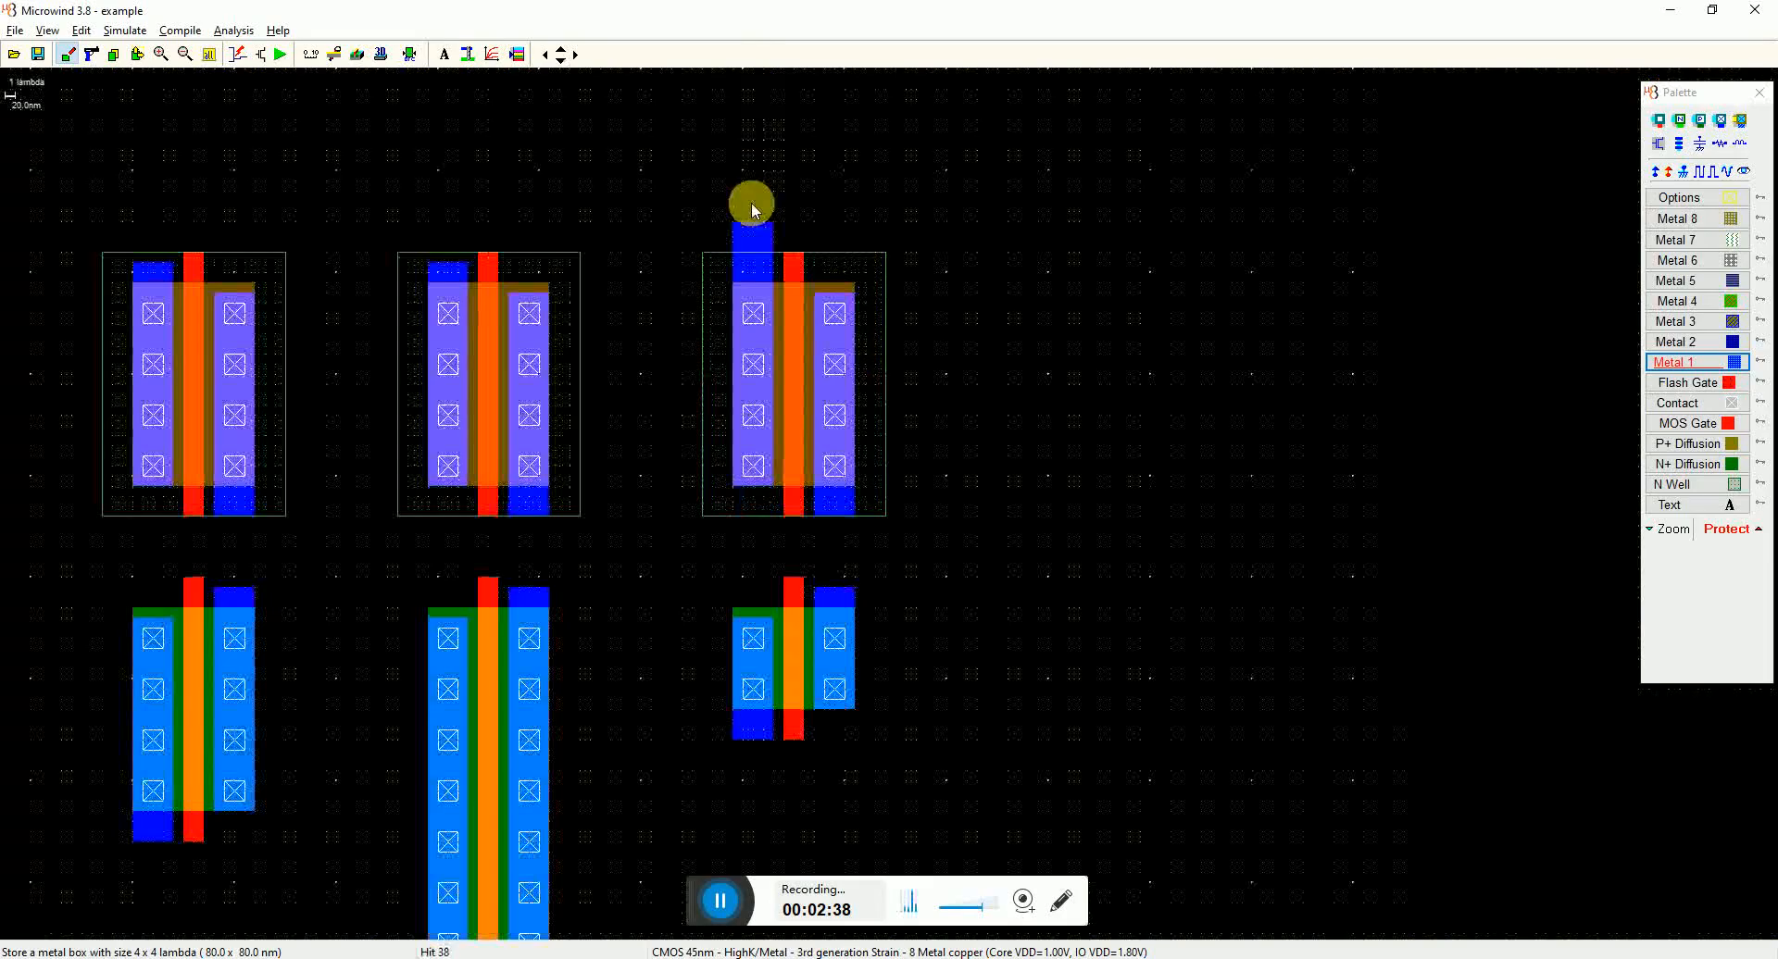
pyautogui.moveTo(773, 193)
pyautogui.mouseDown()
pyautogui.moveTo(163, 226)
pyautogui.moveTo(131, 253)
pyautogui.moveTo(130, 234)
pyautogui.moveTo(173, 262)
pyautogui.mouseUp()
pyautogui.moveTo(426, 229); pyautogui.dragTo(468, 277)
# Step: Connect each pMOS drain to the nMOS drain below in Metal 1, adding a short output stub to the right of each
pyautogui.scroll(-3, 586, 520)
pyautogui.moveTo(509, 373)
pyautogui.mouseDown()
pyautogui.moveTo(550, 453)
pyautogui.moveTo(621, 454)
pyautogui.mouseUp()
pyautogui.moveTo(813, 374); pyautogui.dragTo(854, 463)
pyautogui.moveTo(854, 399); pyautogui.dragTo(904, 448)
pyautogui.moveTo(214, 365)
pyautogui.mouseDown()
pyautogui.moveTo(259, 440)
pyautogui.moveTo(315, 445)
pyautogui.mouseUp()
# Step: Join each pMOS gate to its nMOS gate with MOS Gate material and link all three with a horizontal strip about 1140 × 40 nm
pyautogui.click(1687, 423)
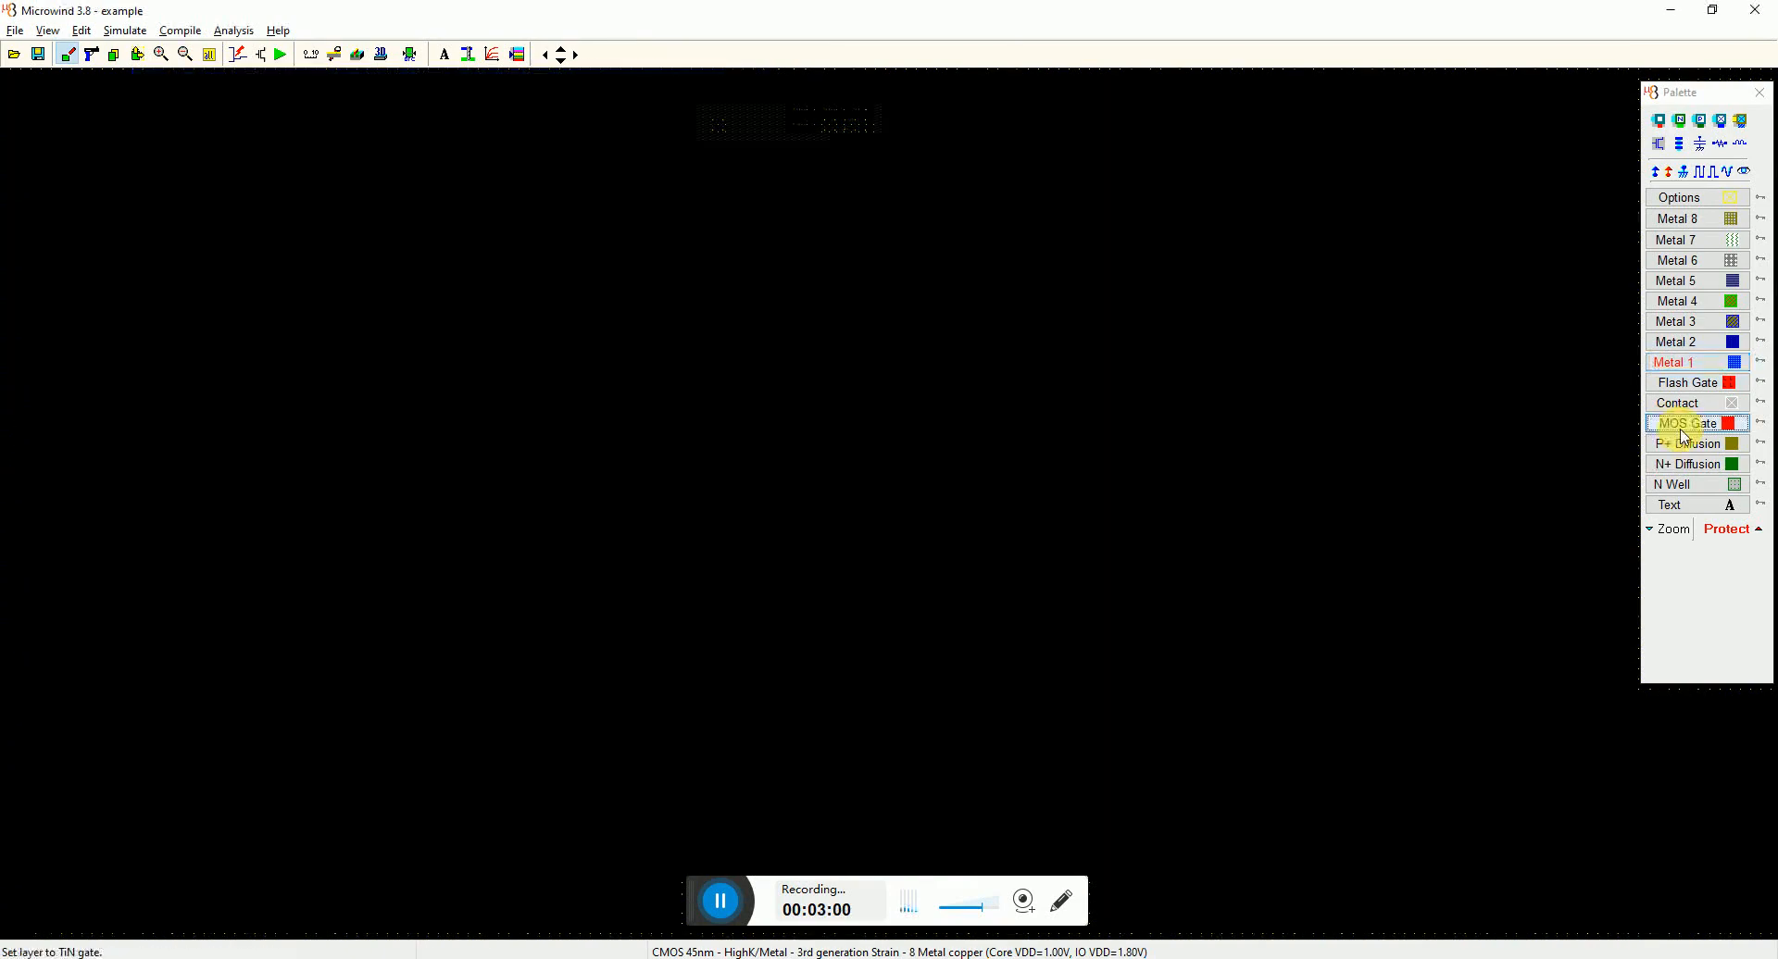
pyautogui.moveTo(787, 375); pyautogui.dragTo(802, 435)
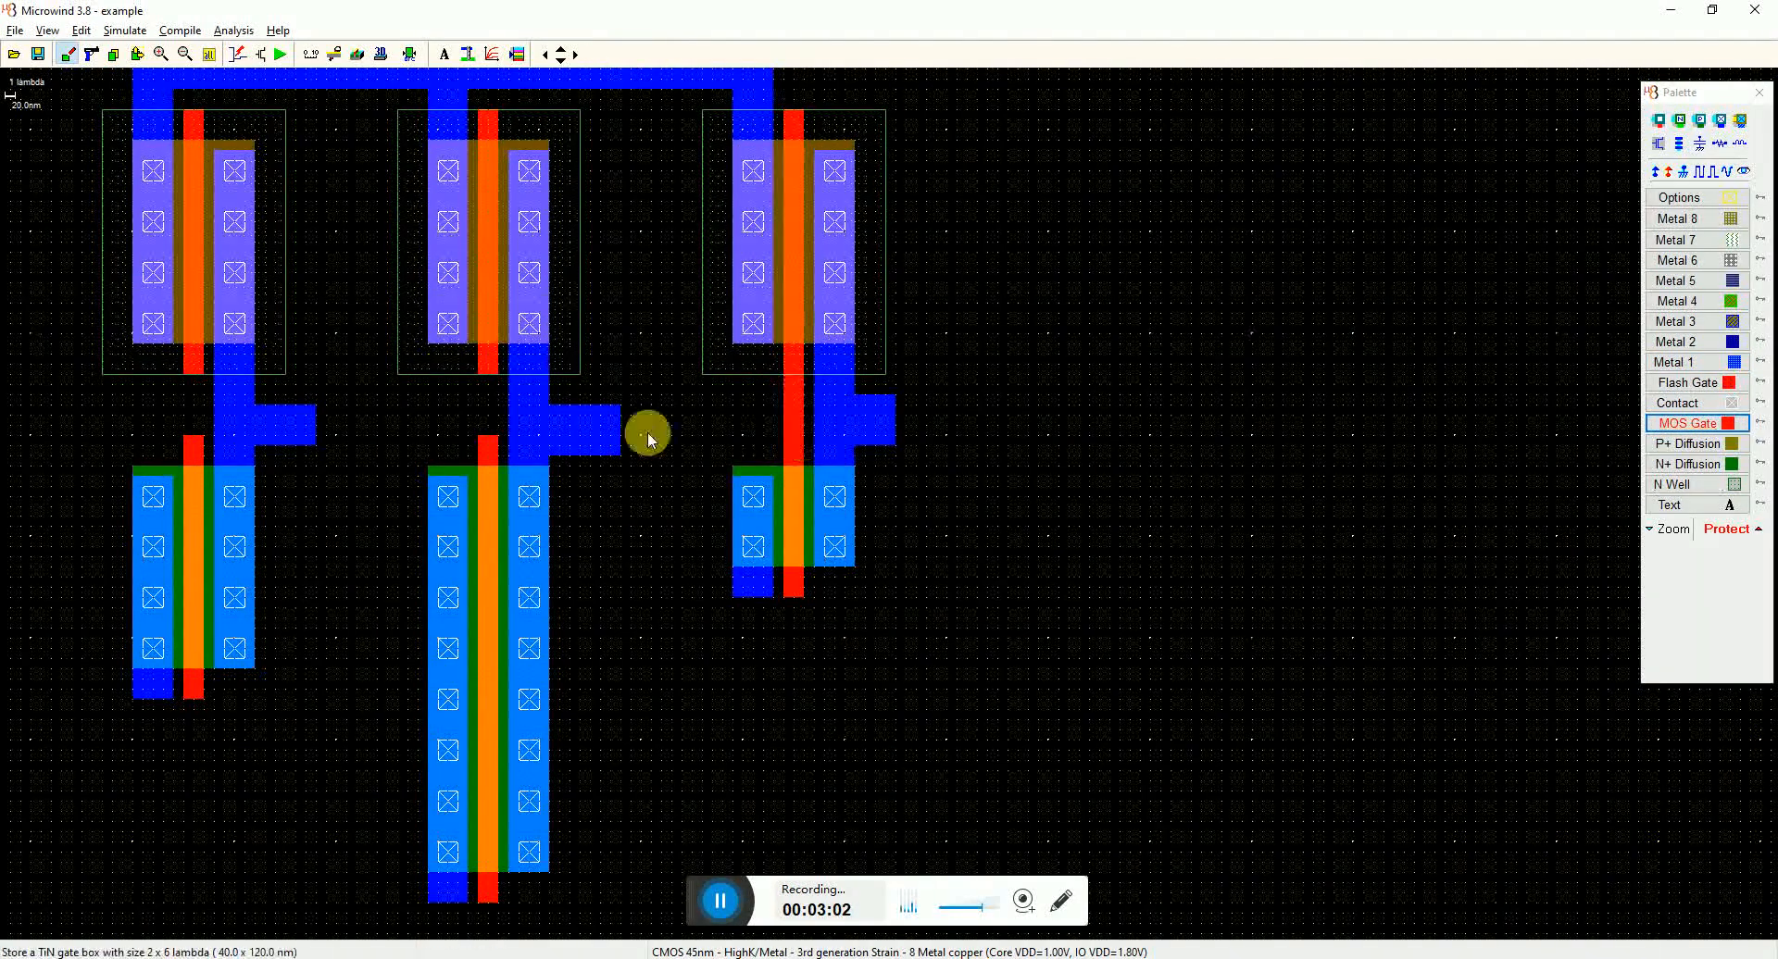
pyautogui.moveTo(496, 433); pyautogui.dragTo(497, 461)
pyautogui.moveTo(183, 375); pyautogui.dragTo(790, 430)
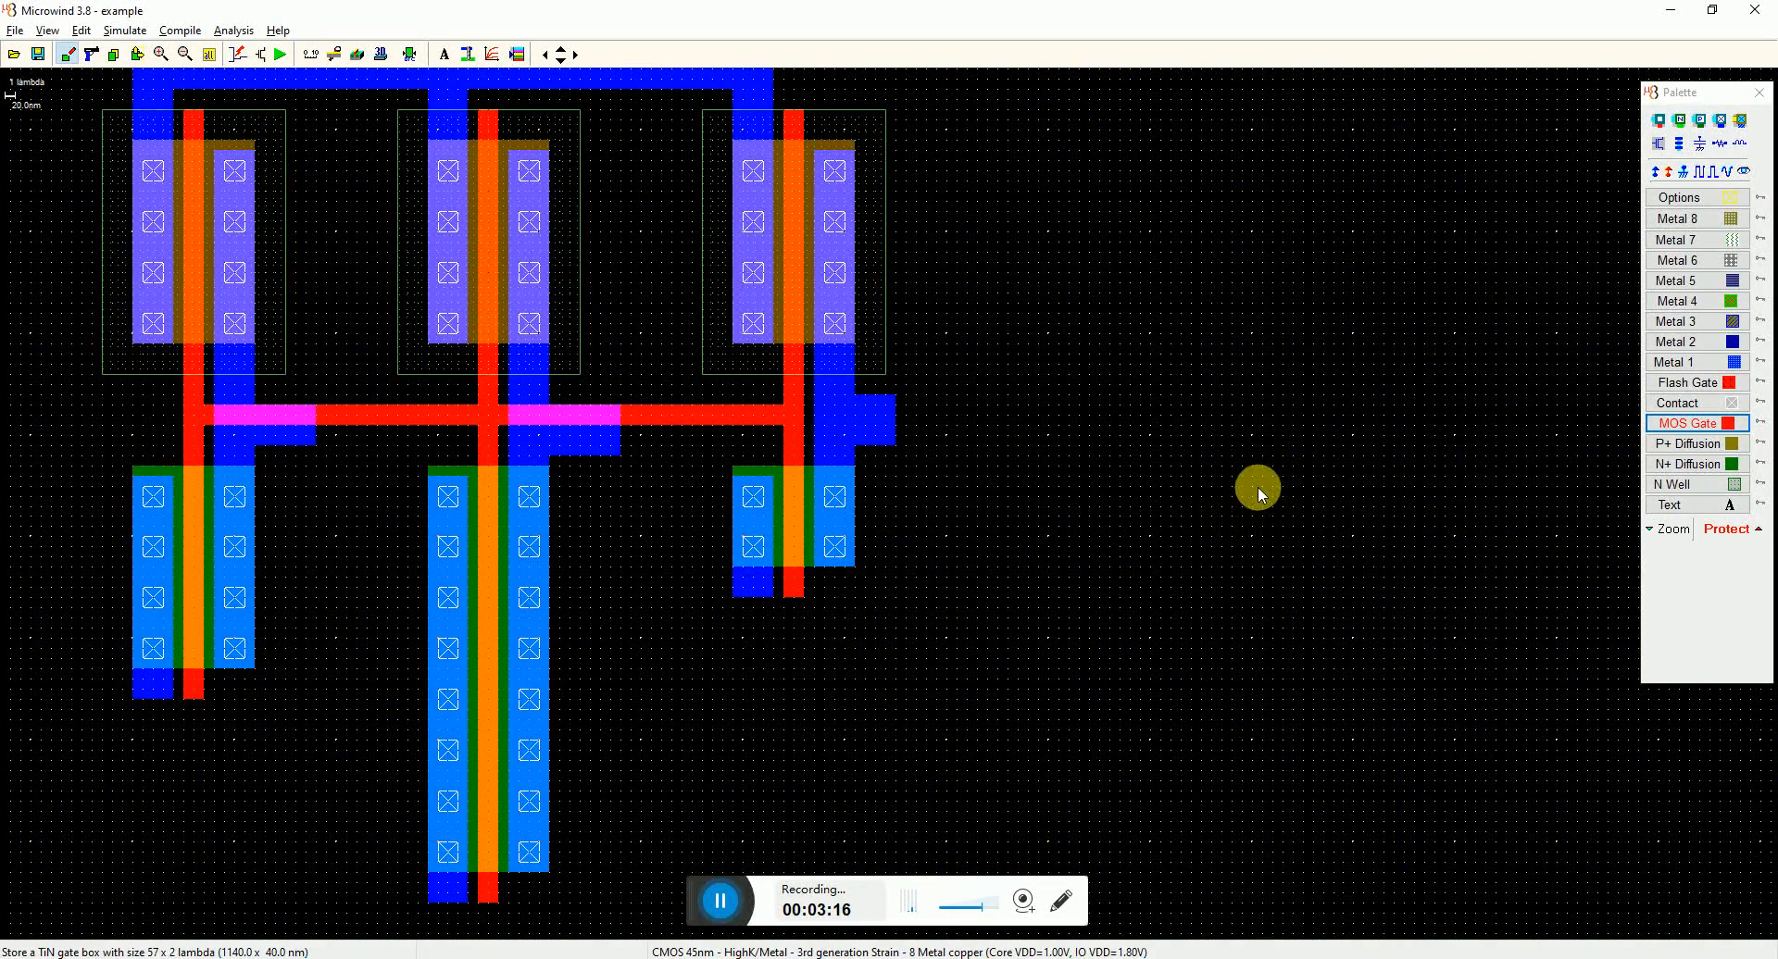
# Step: Place Vss ground symbols on the lower-left Metal 1 source terminals of all three nMOS transistors
pyautogui.scroll(-3, 1245, 519)
pyautogui.click(1685, 172)
pyautogui.click(742, 436)
pyautogui.click(457, 745)
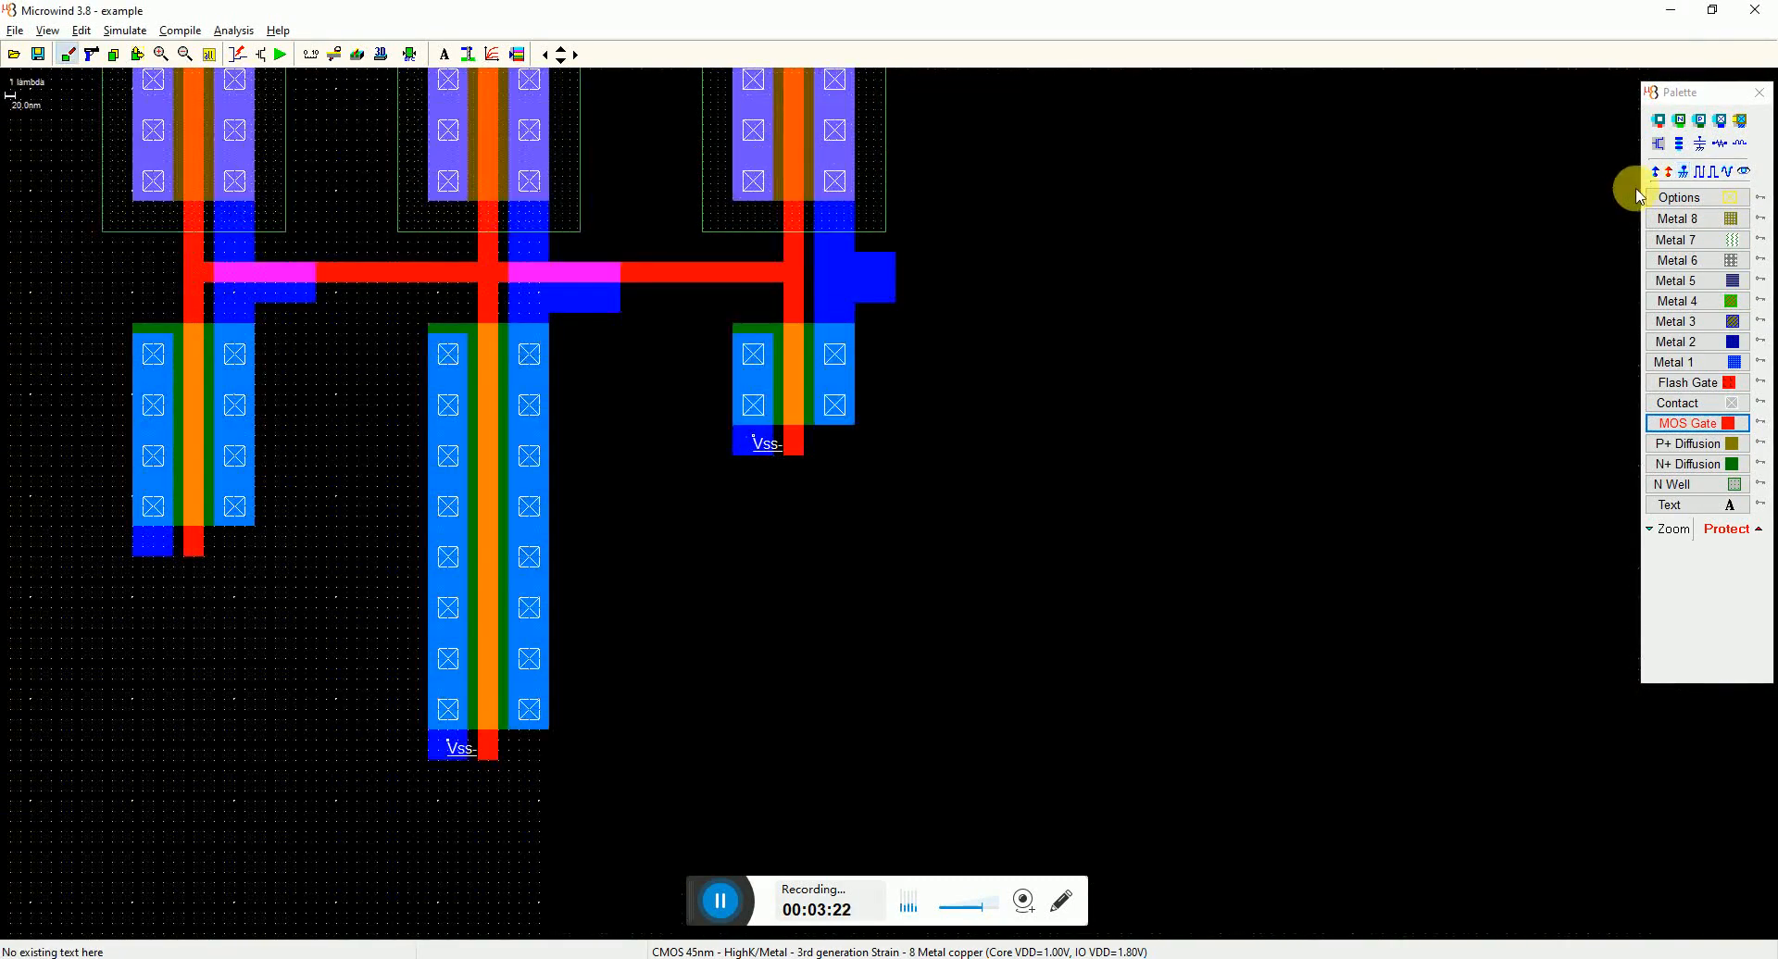
pyautogui.click(1685, 172)
pyautogui.click(156, 548)
pyautogui.click(208, 58)
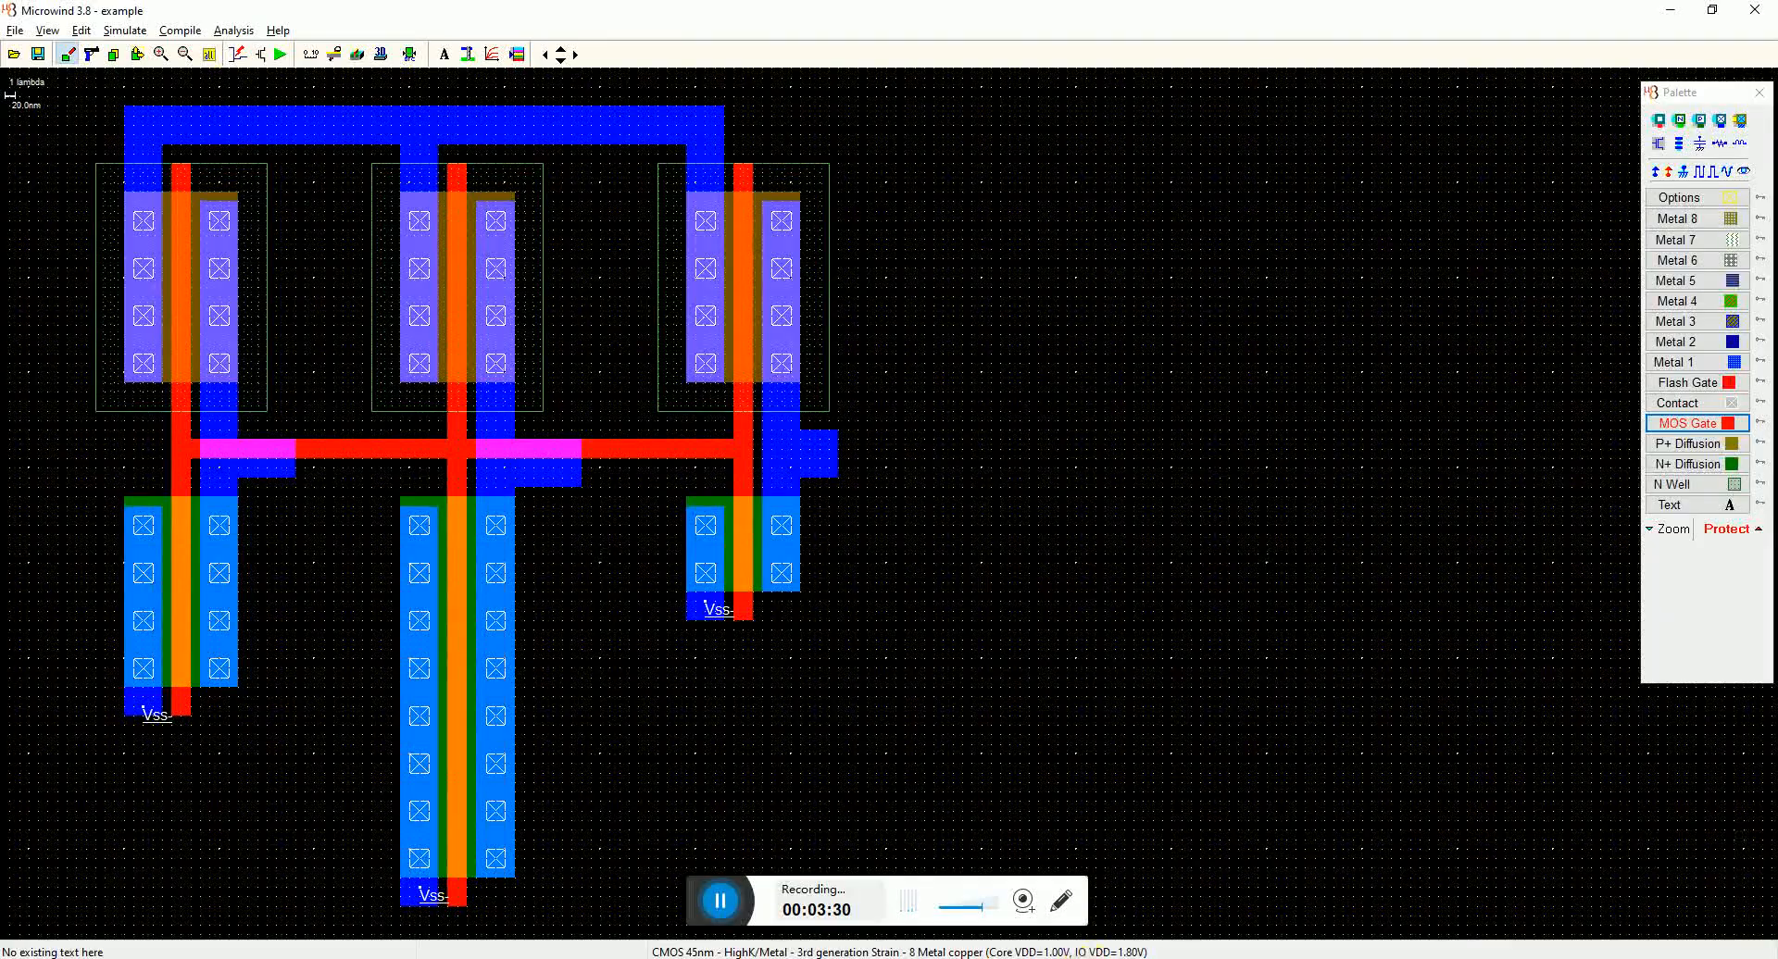
# Step: Check the DSCH schematic, return to the layout, and add a clock named Vin with 2 ns low and high times to the shared gate strip
pyautogui.hotkey('alt', 'Tab')
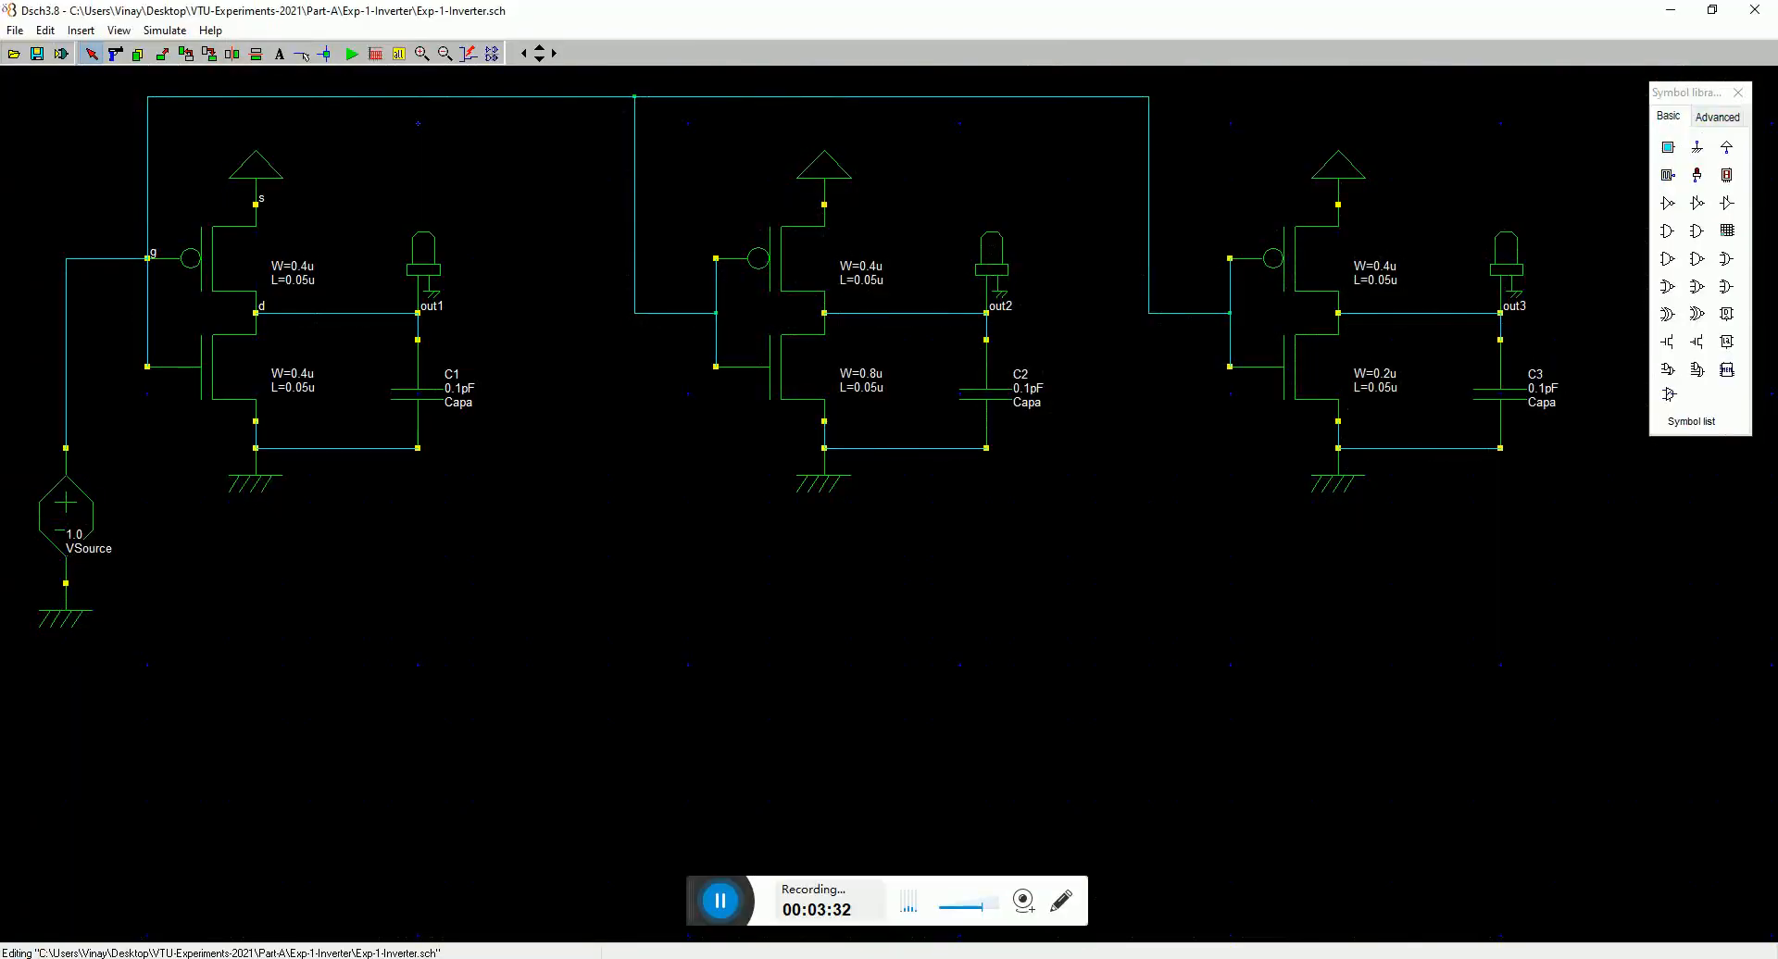
pyautogui.hotkey('alt', 'Tab')
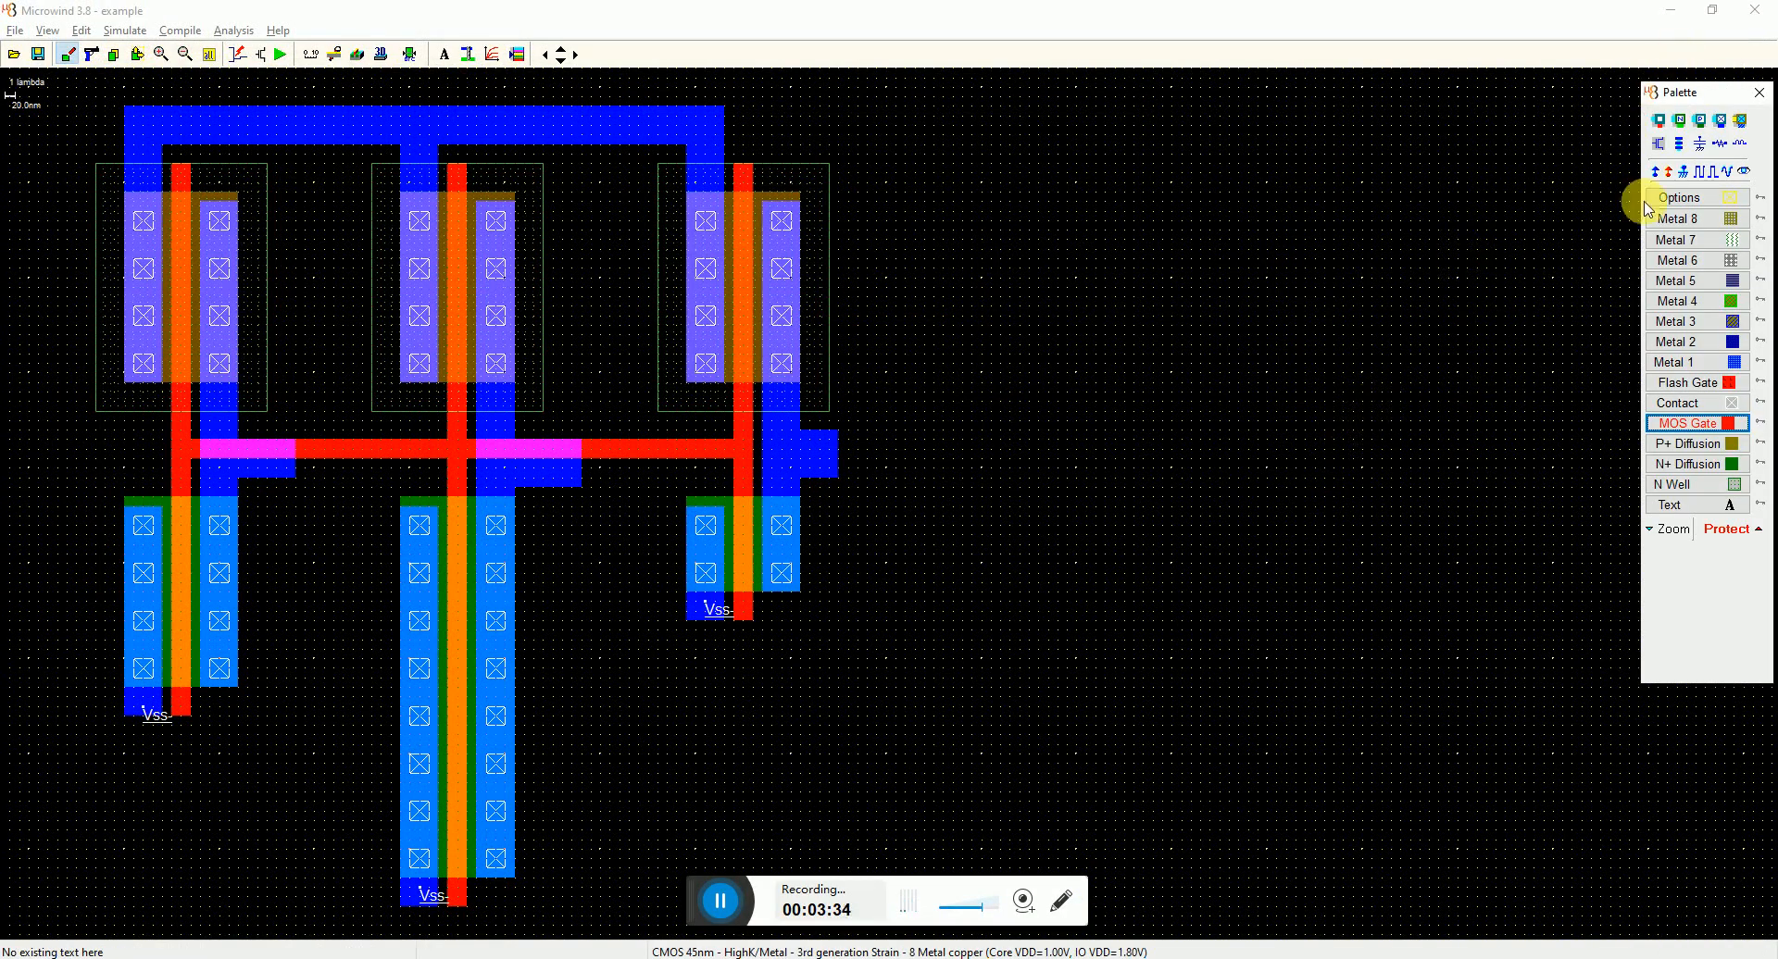
pyautogui.click(1704, 173)
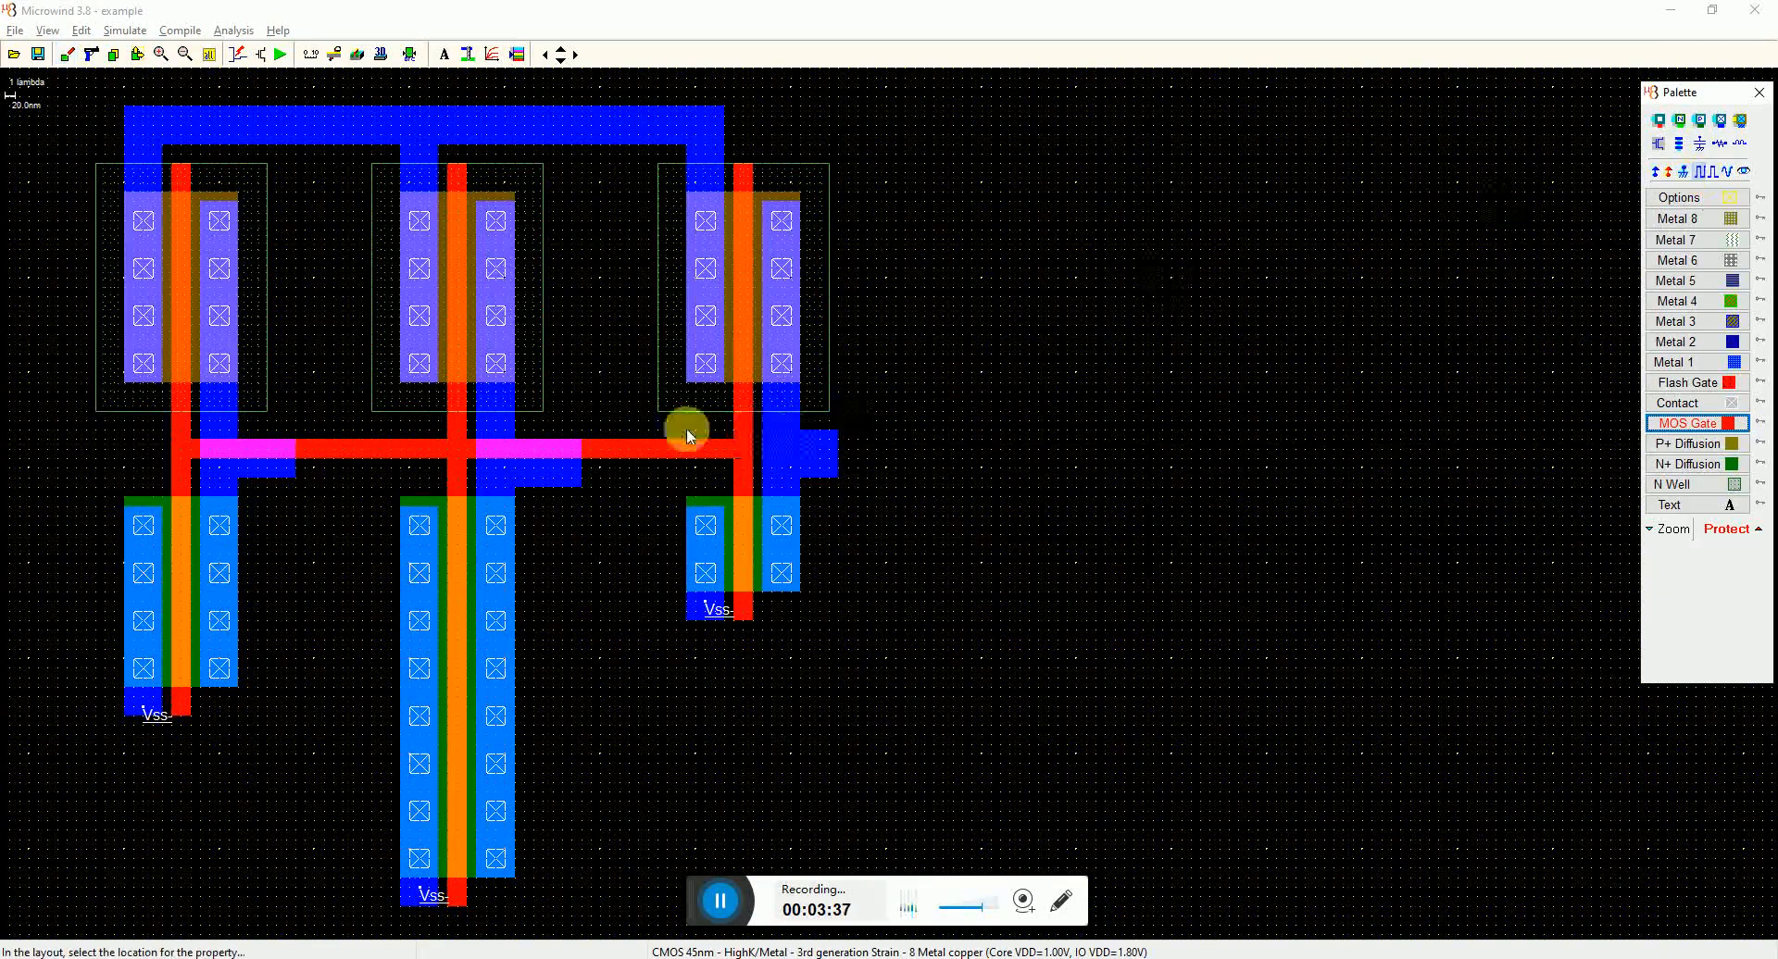
pyautogui.click(639, 451)
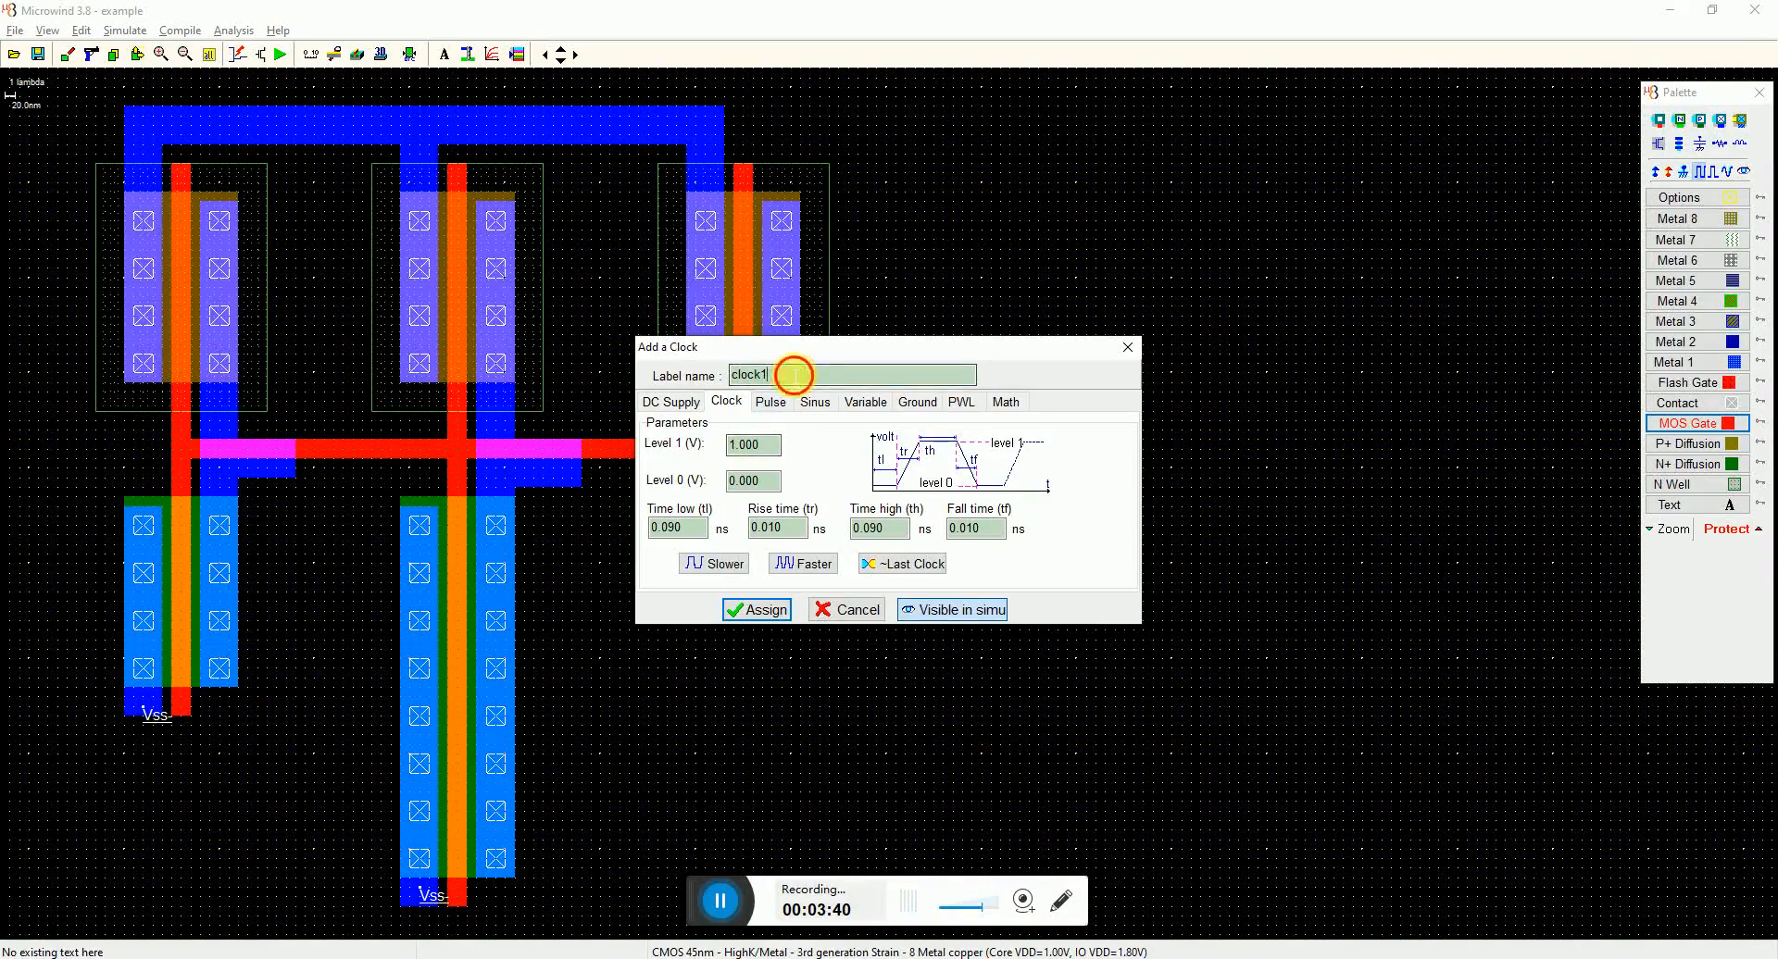
pyautogui.write('Vin')
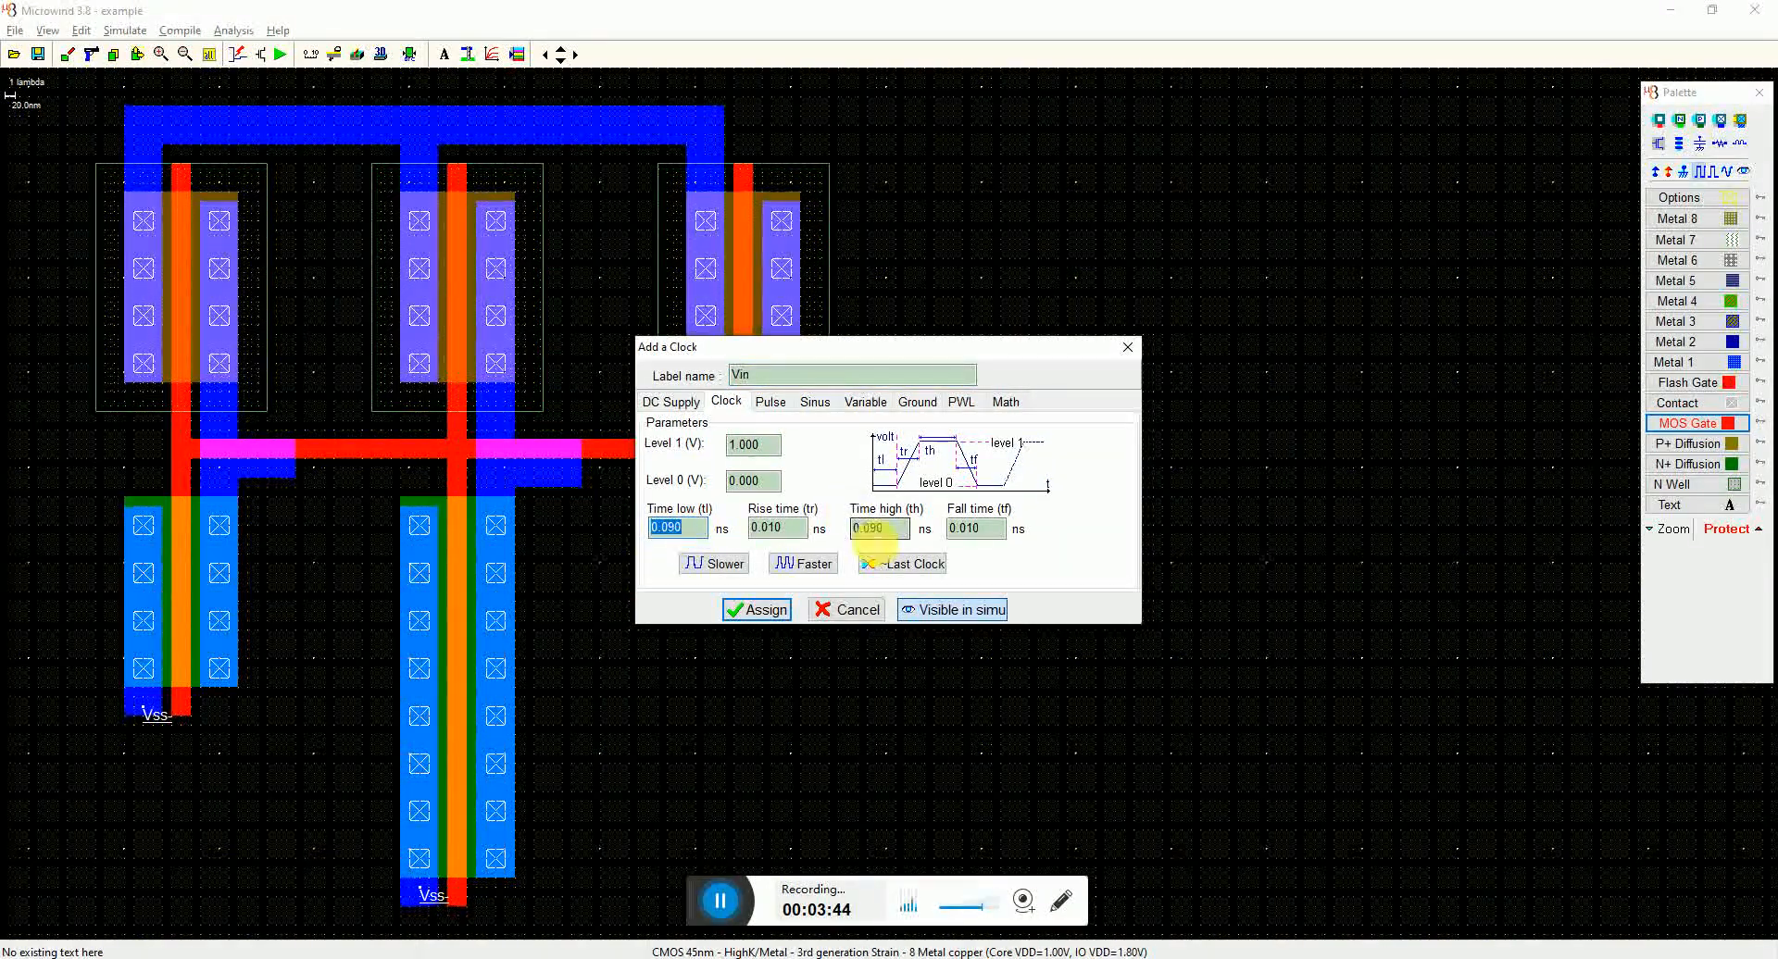
pyautogui.write('2')
pyautogui.doubleClick(878, 528)
pyautogui.write('2')
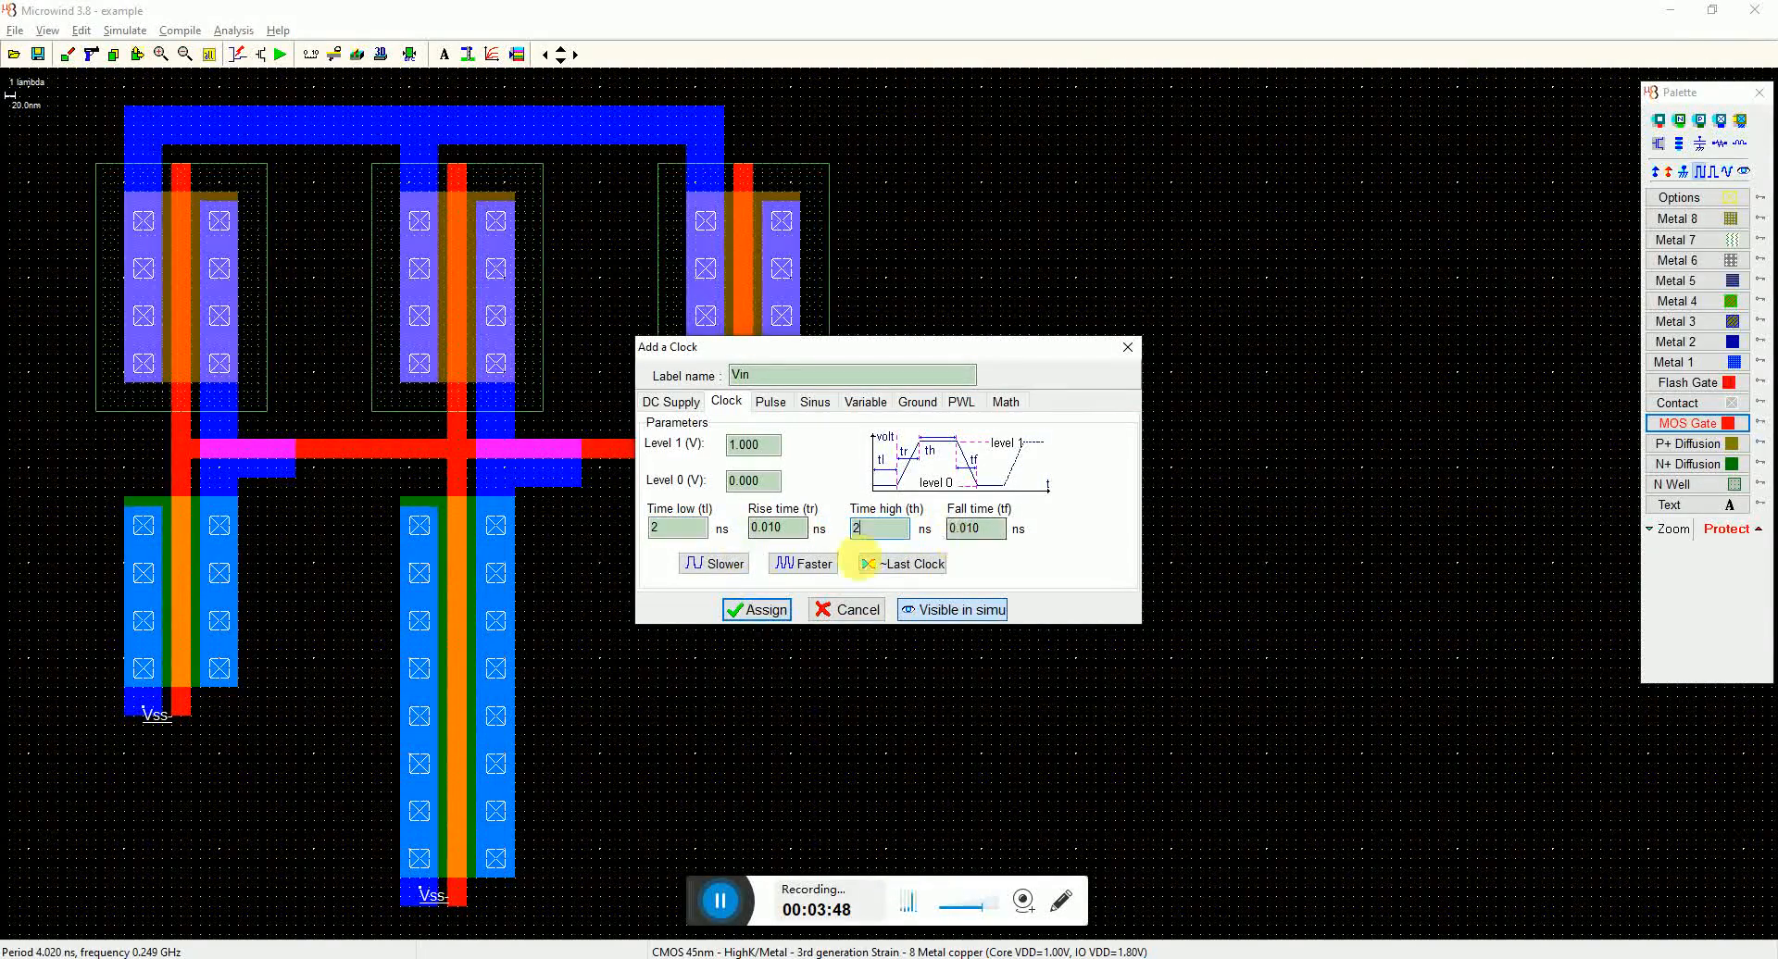
pyautogui.click(774, 614)
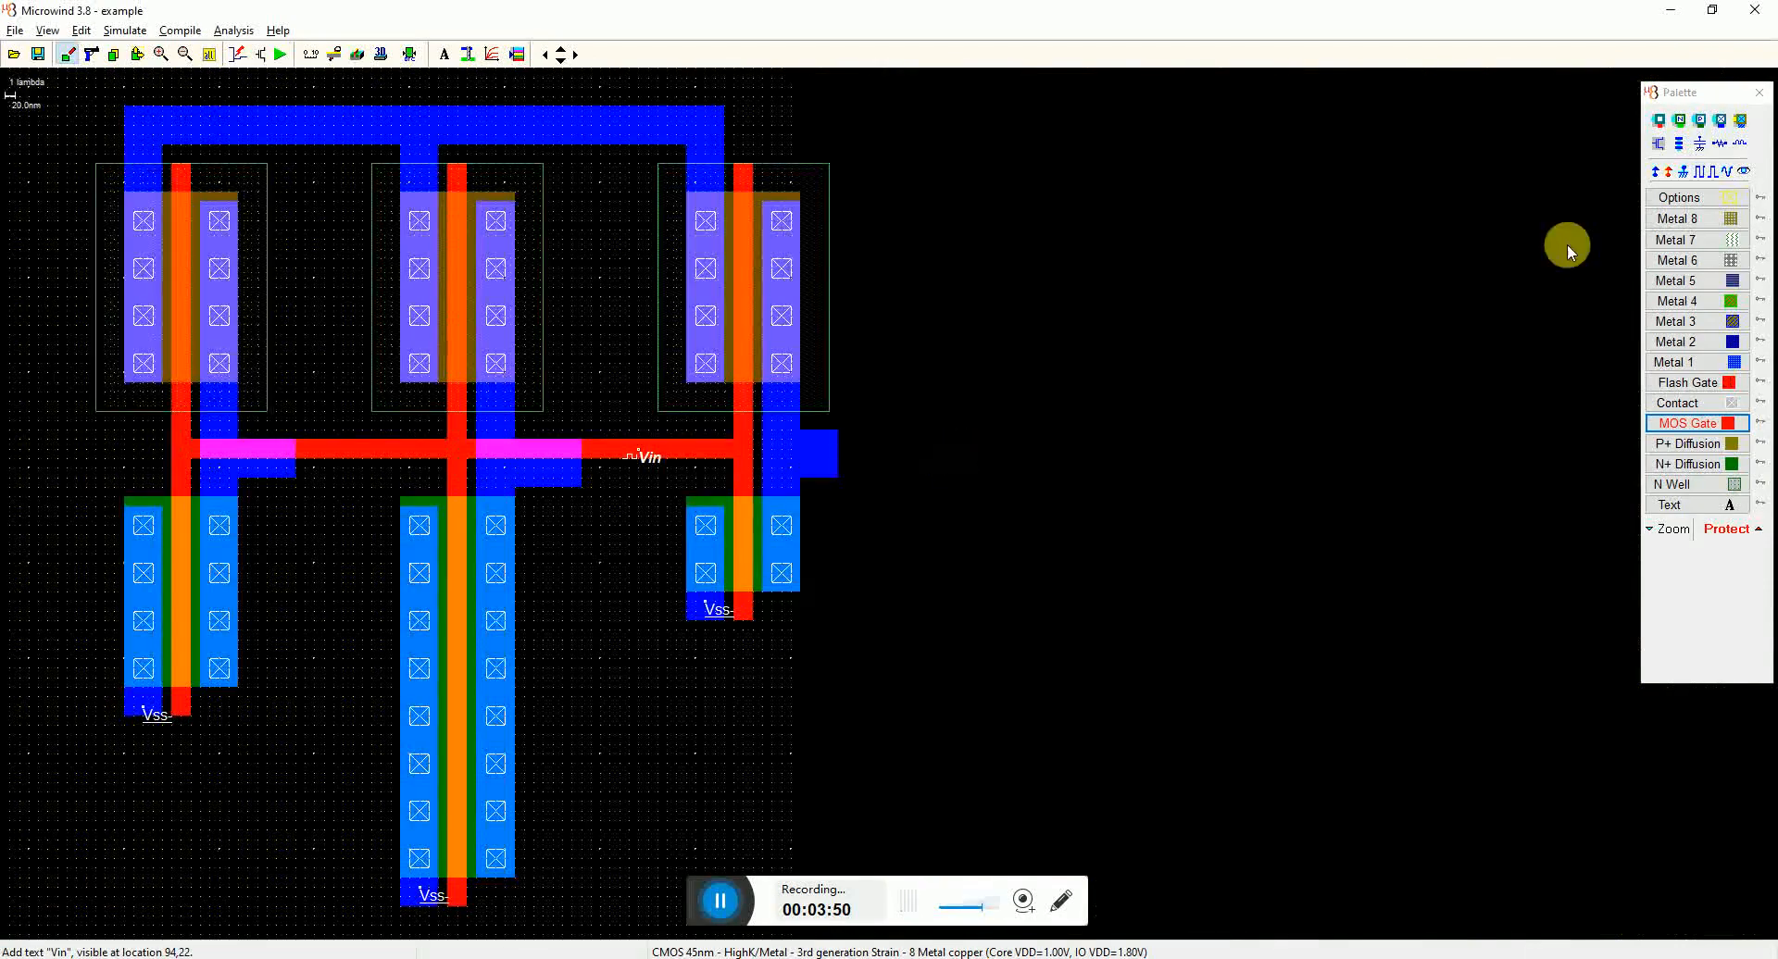
# Step: Label the first inverter's Metal 1 output as V1, a signal visible in simulation
pyautogui.click(1745, 174)
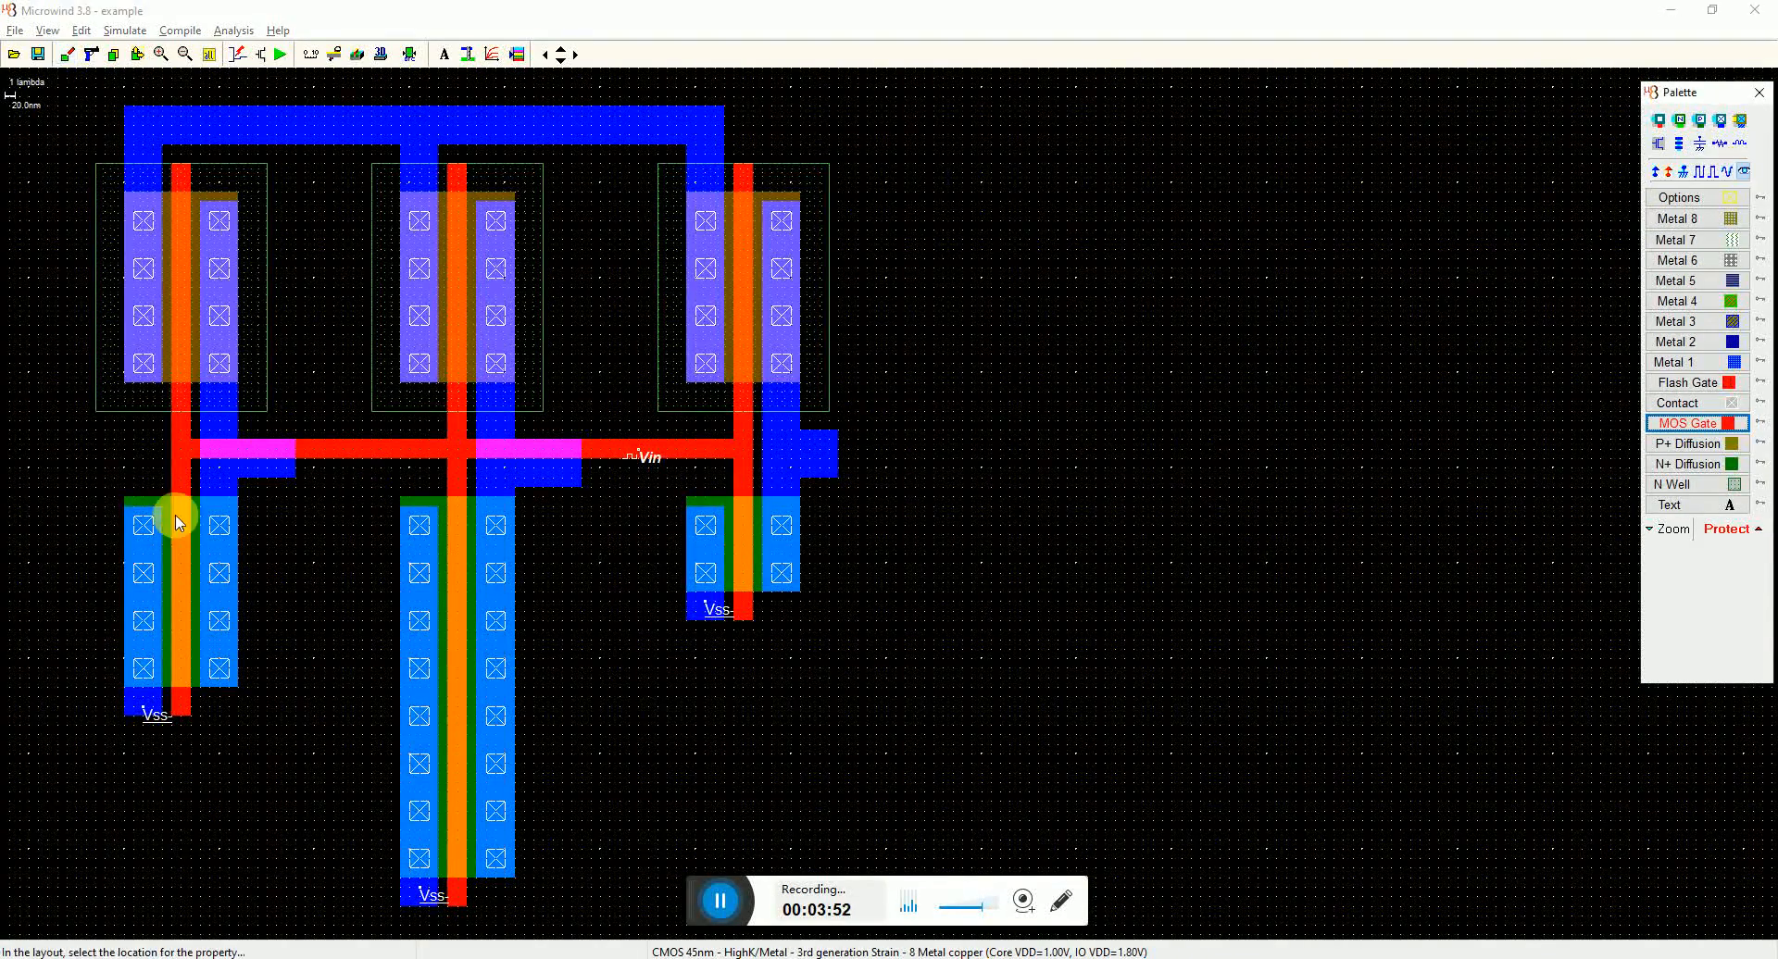
pyautogui.click(224, 486)
pyautogui.write('V')
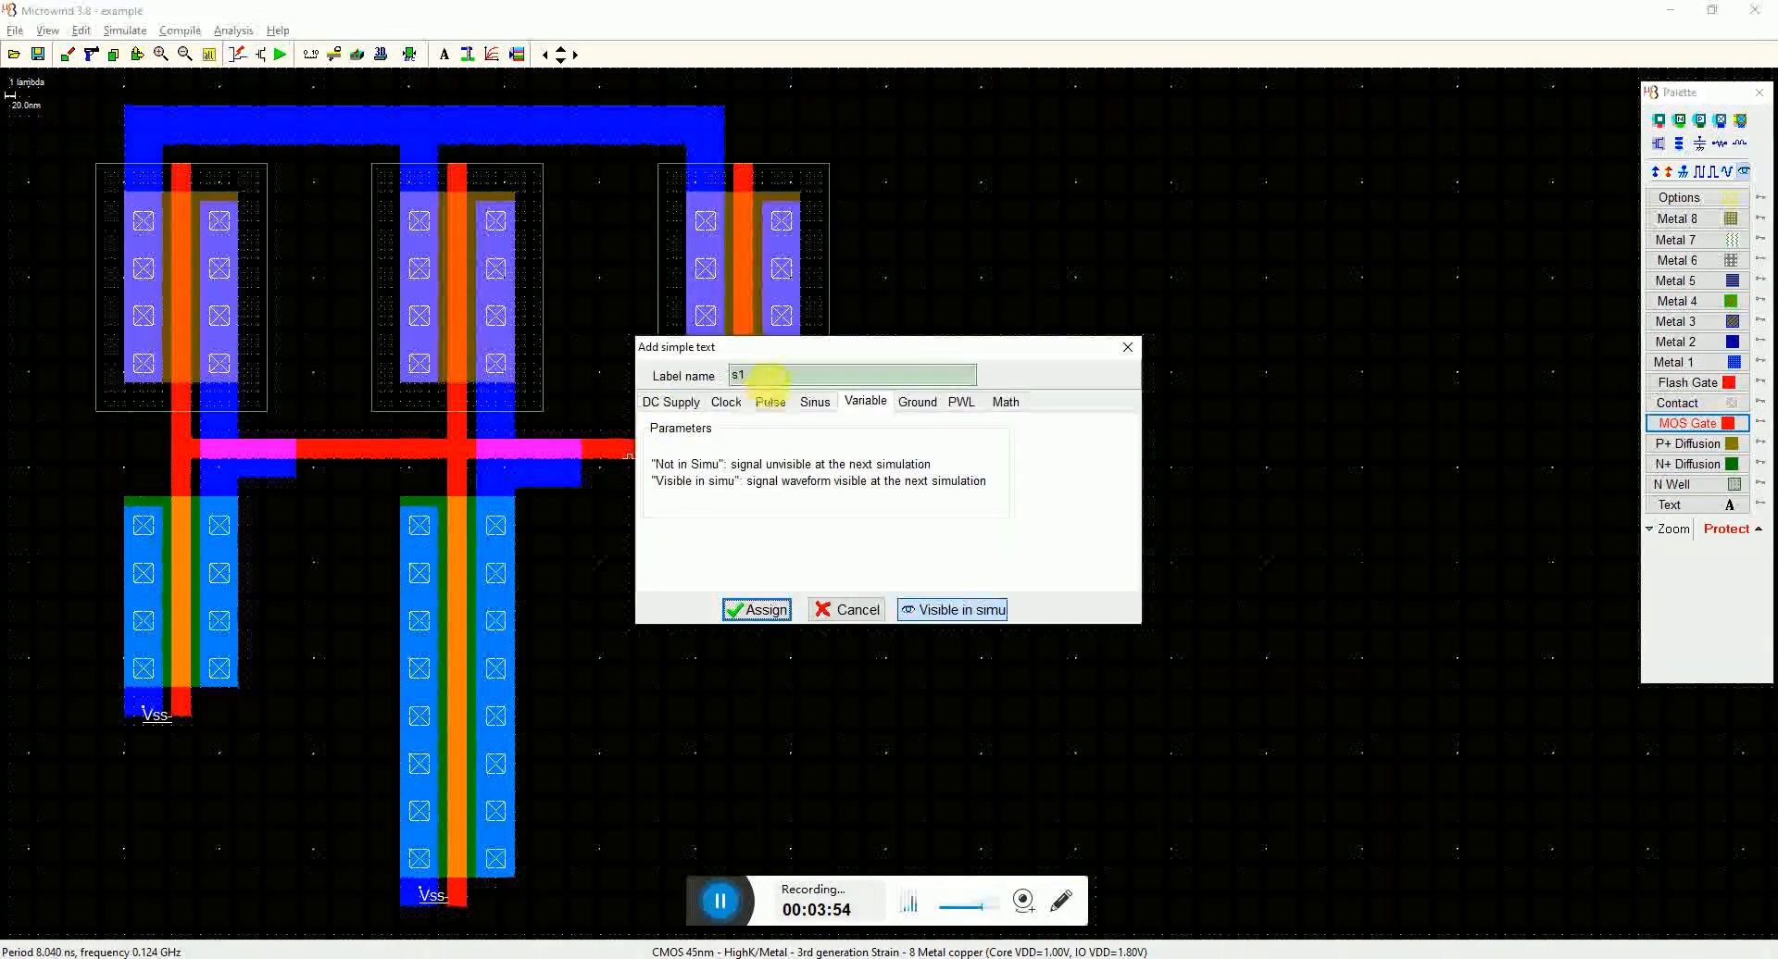
pyautogui.write('1')
pyautogui.click(758, 609)
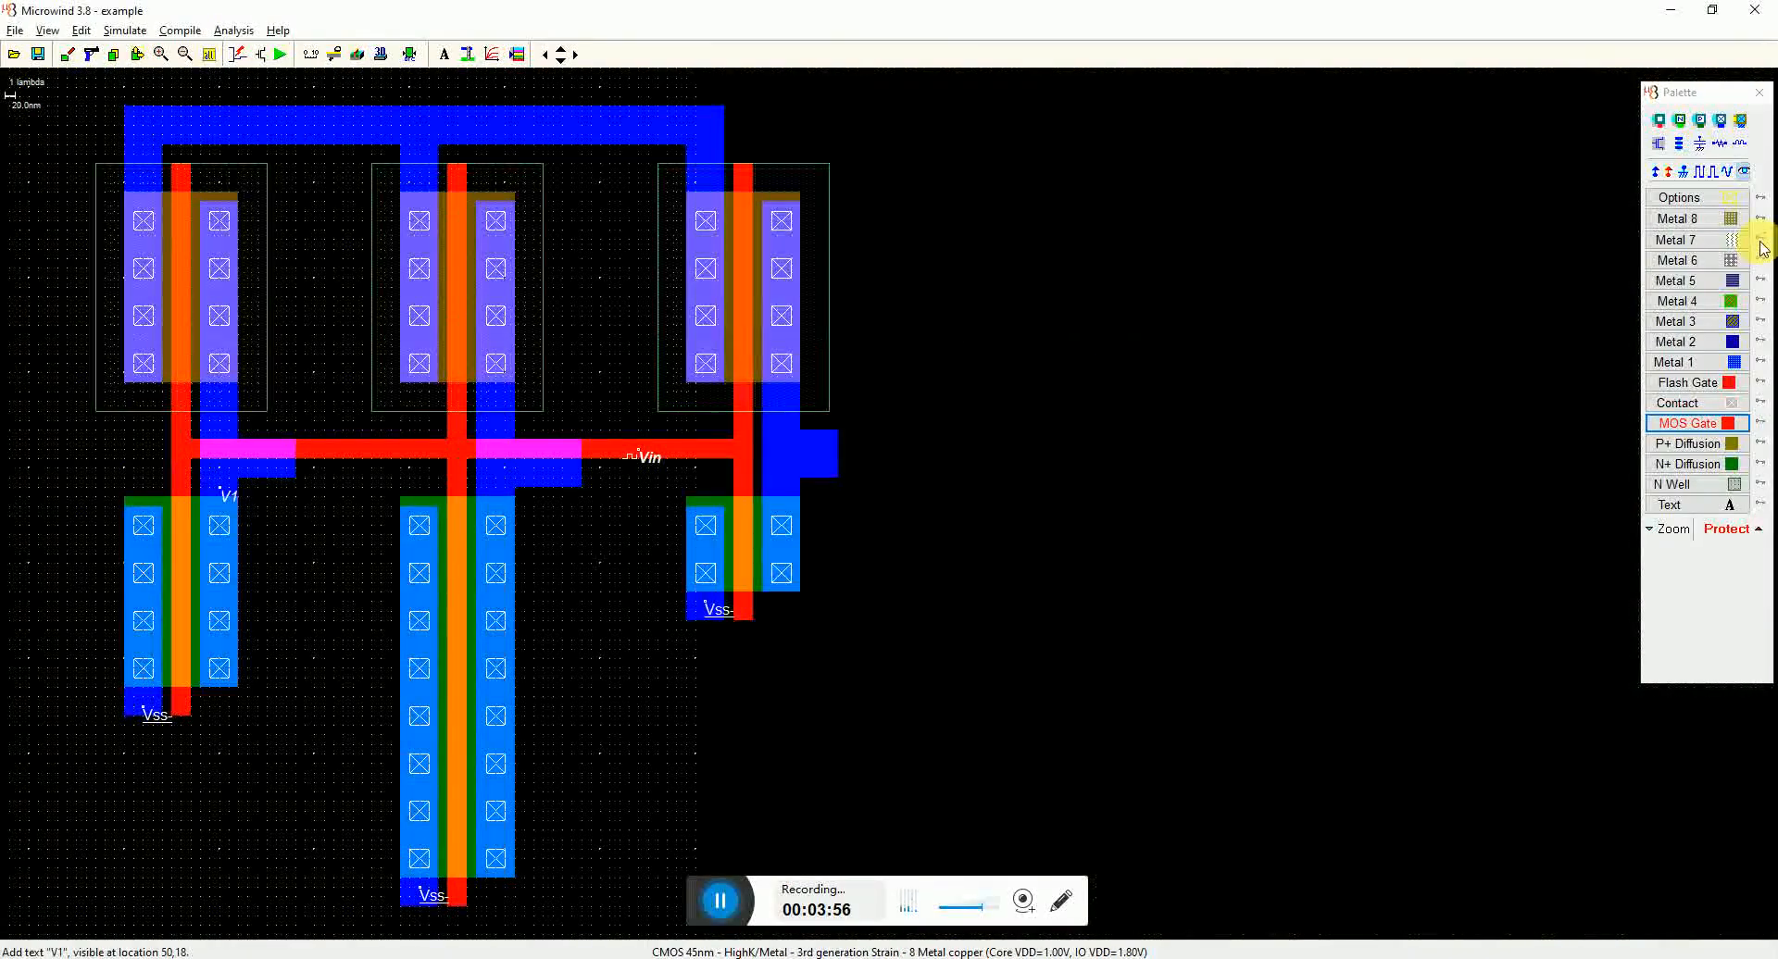
# Step: Label the middle inverter's Metal 1 output as V2, a signal visible in simulation
pyautogui.click(1744, 173)
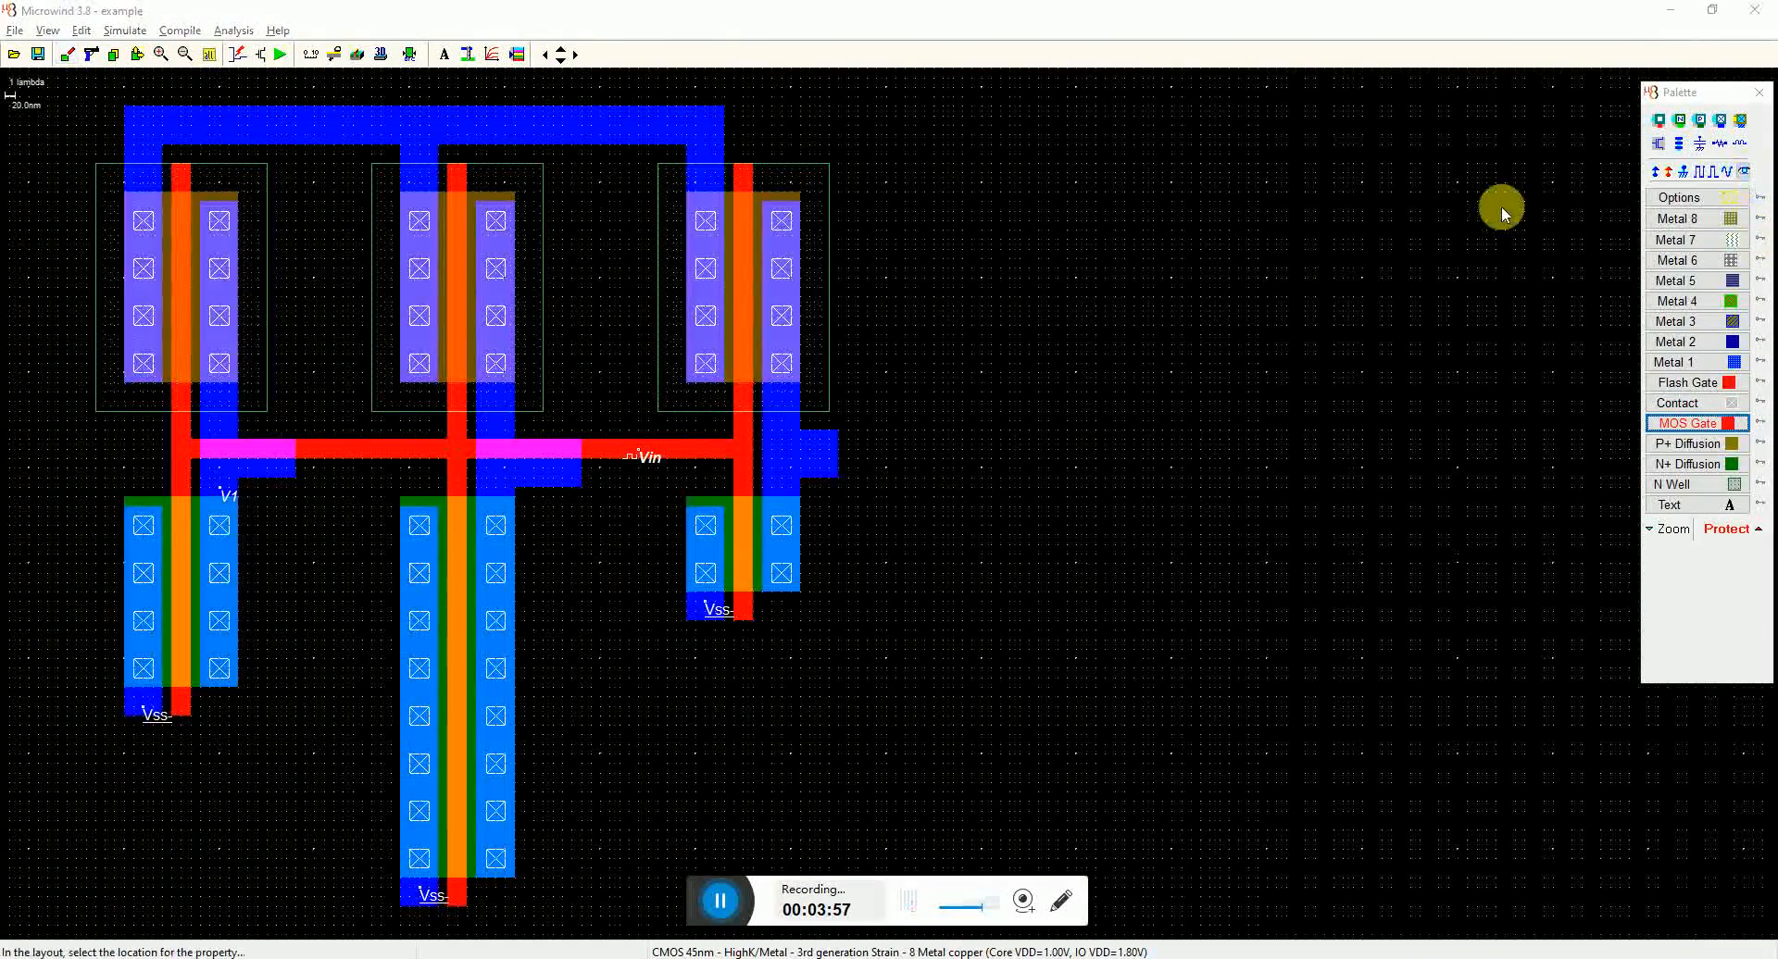
pyautogui.click(501, 481)
pyautogui.click(795, 374)
pyautogui.write('V2')
pyautogui.click(757, 609)
# Step: Label the third inverter's Metal 1 output as V3, a signal visible in simulation
pyautogui.click(1744, 172)
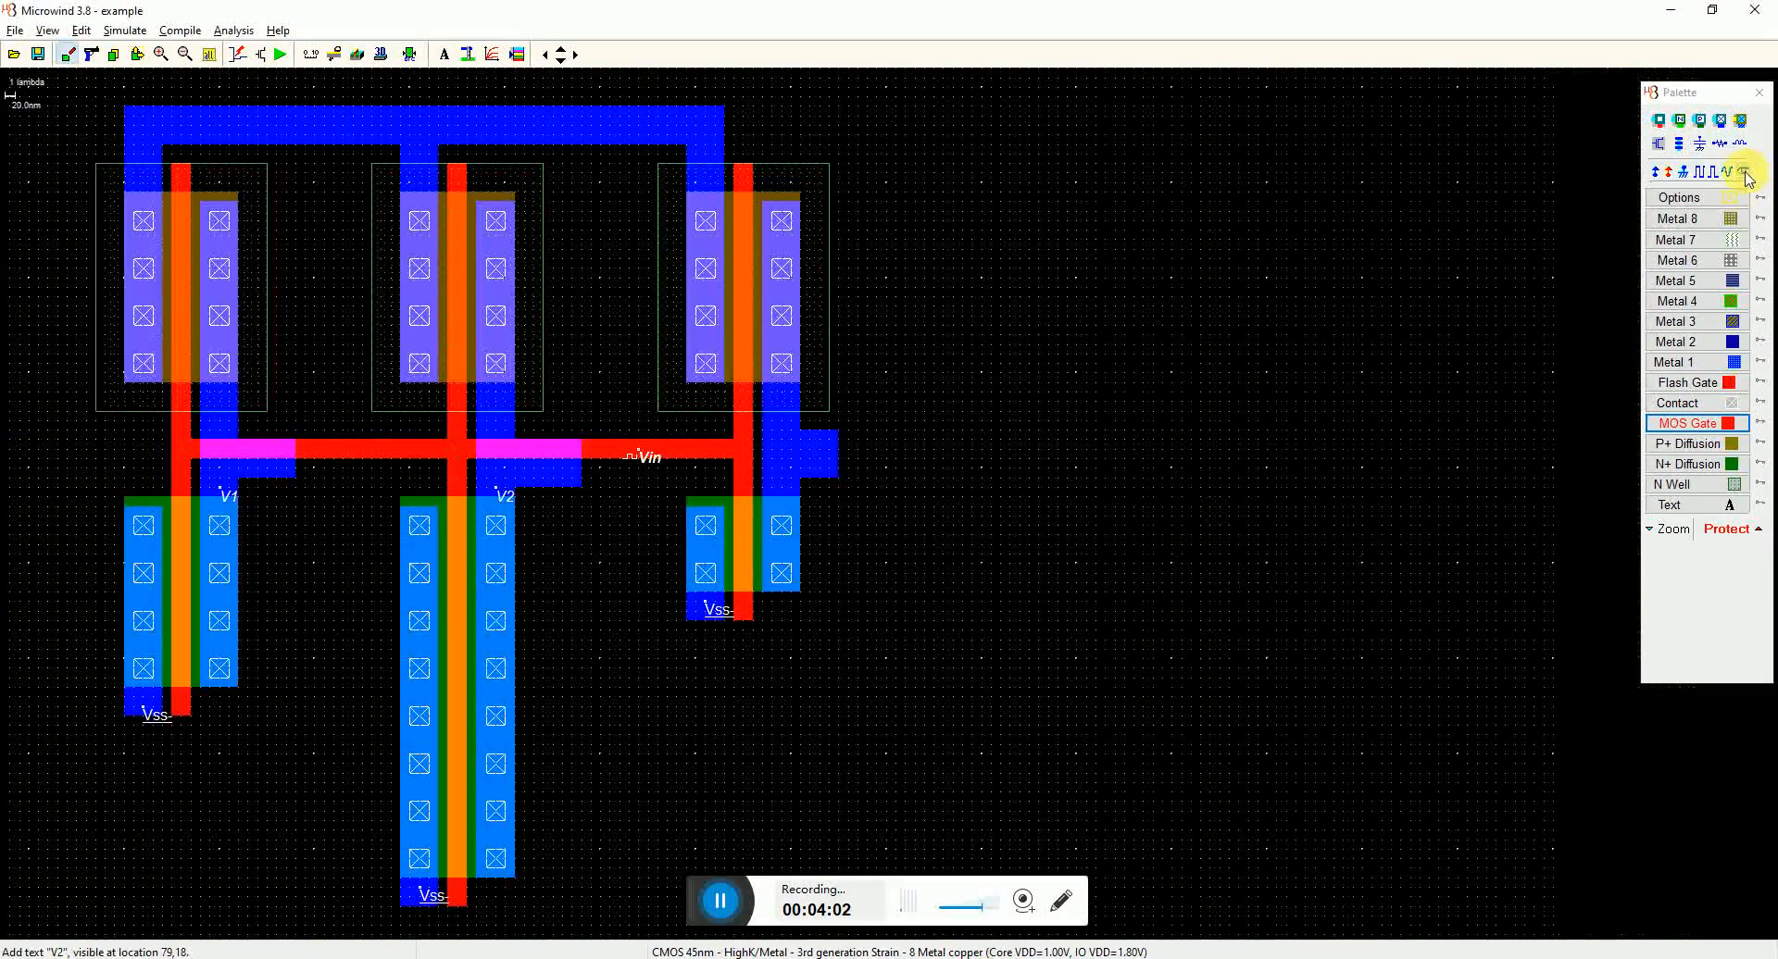
pyautogui.click(783, 468)
pyautogui.click(771, 375)
pyautogui.write('V3')
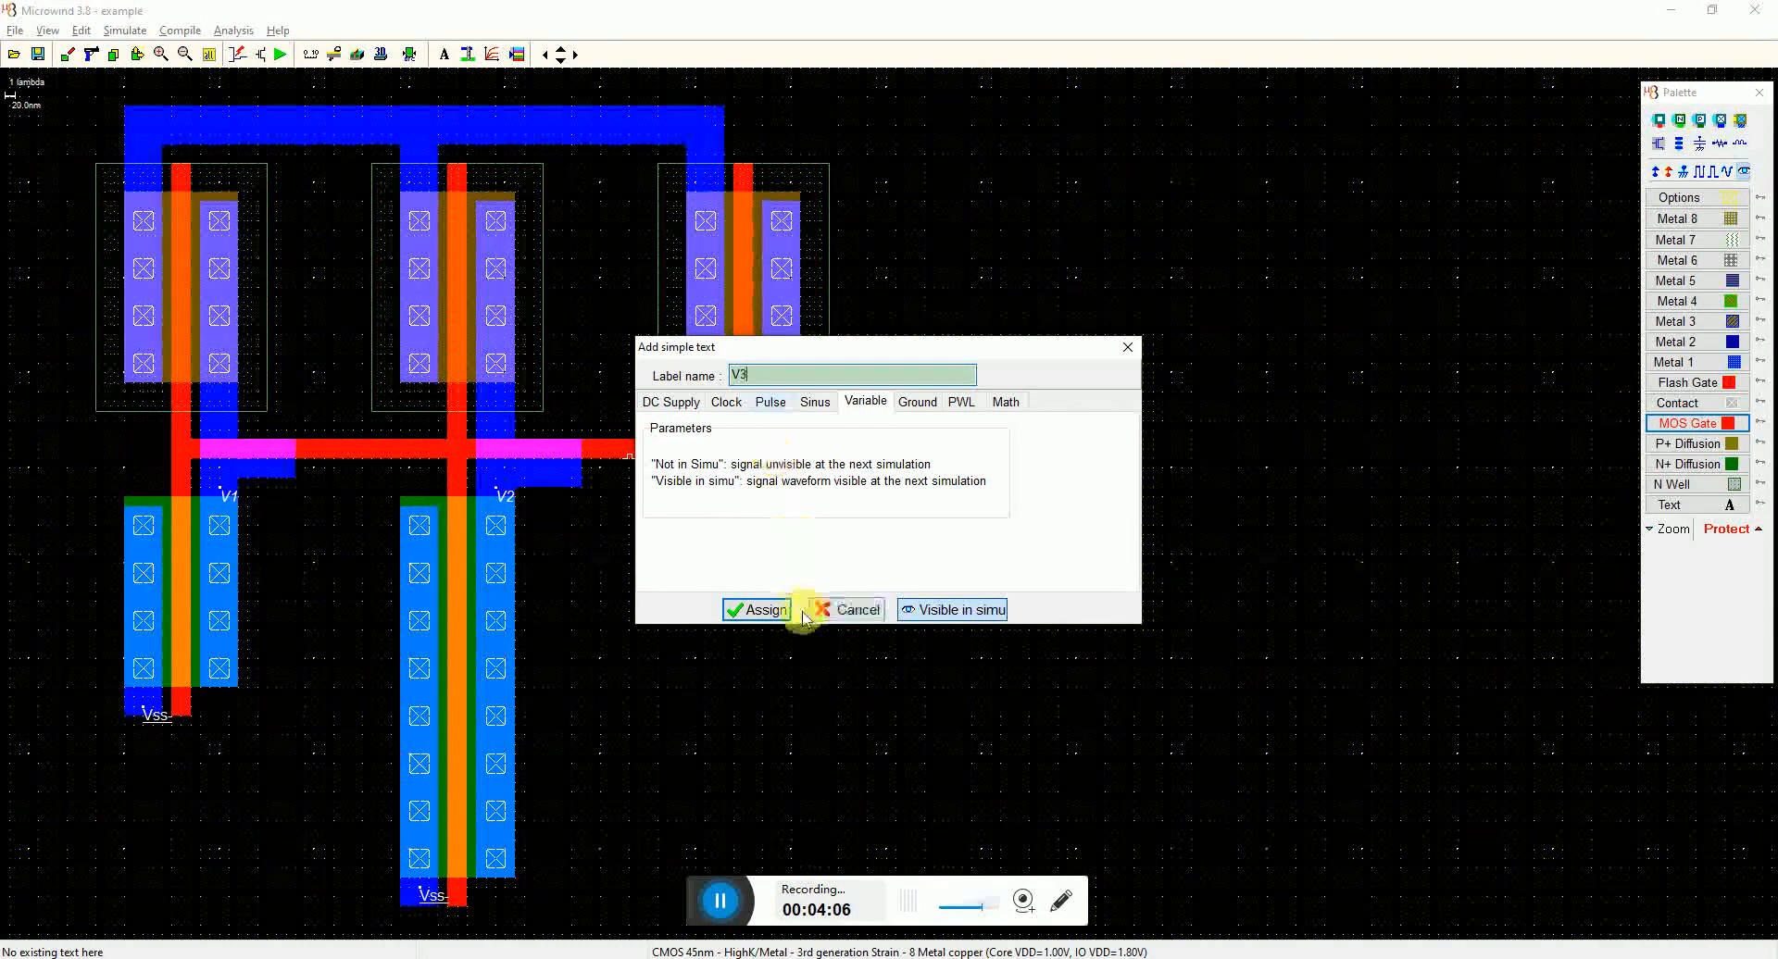
pyautogui.click(766, 608)
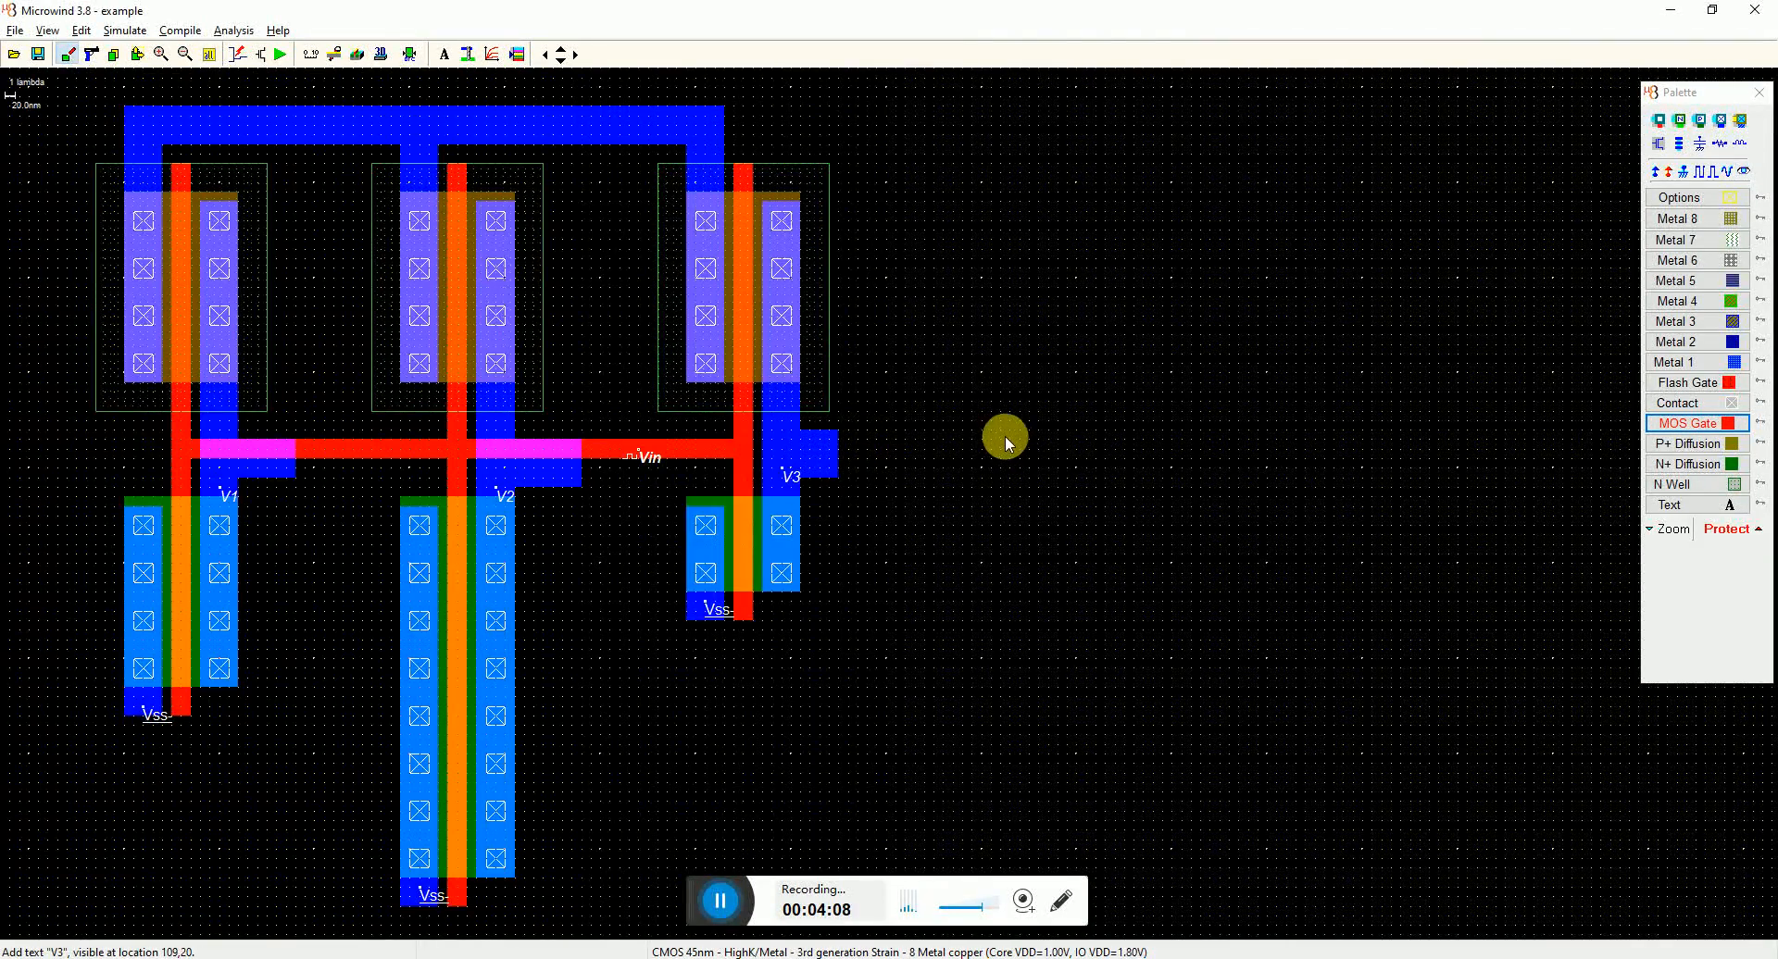
pyautogui.click(280, 54)
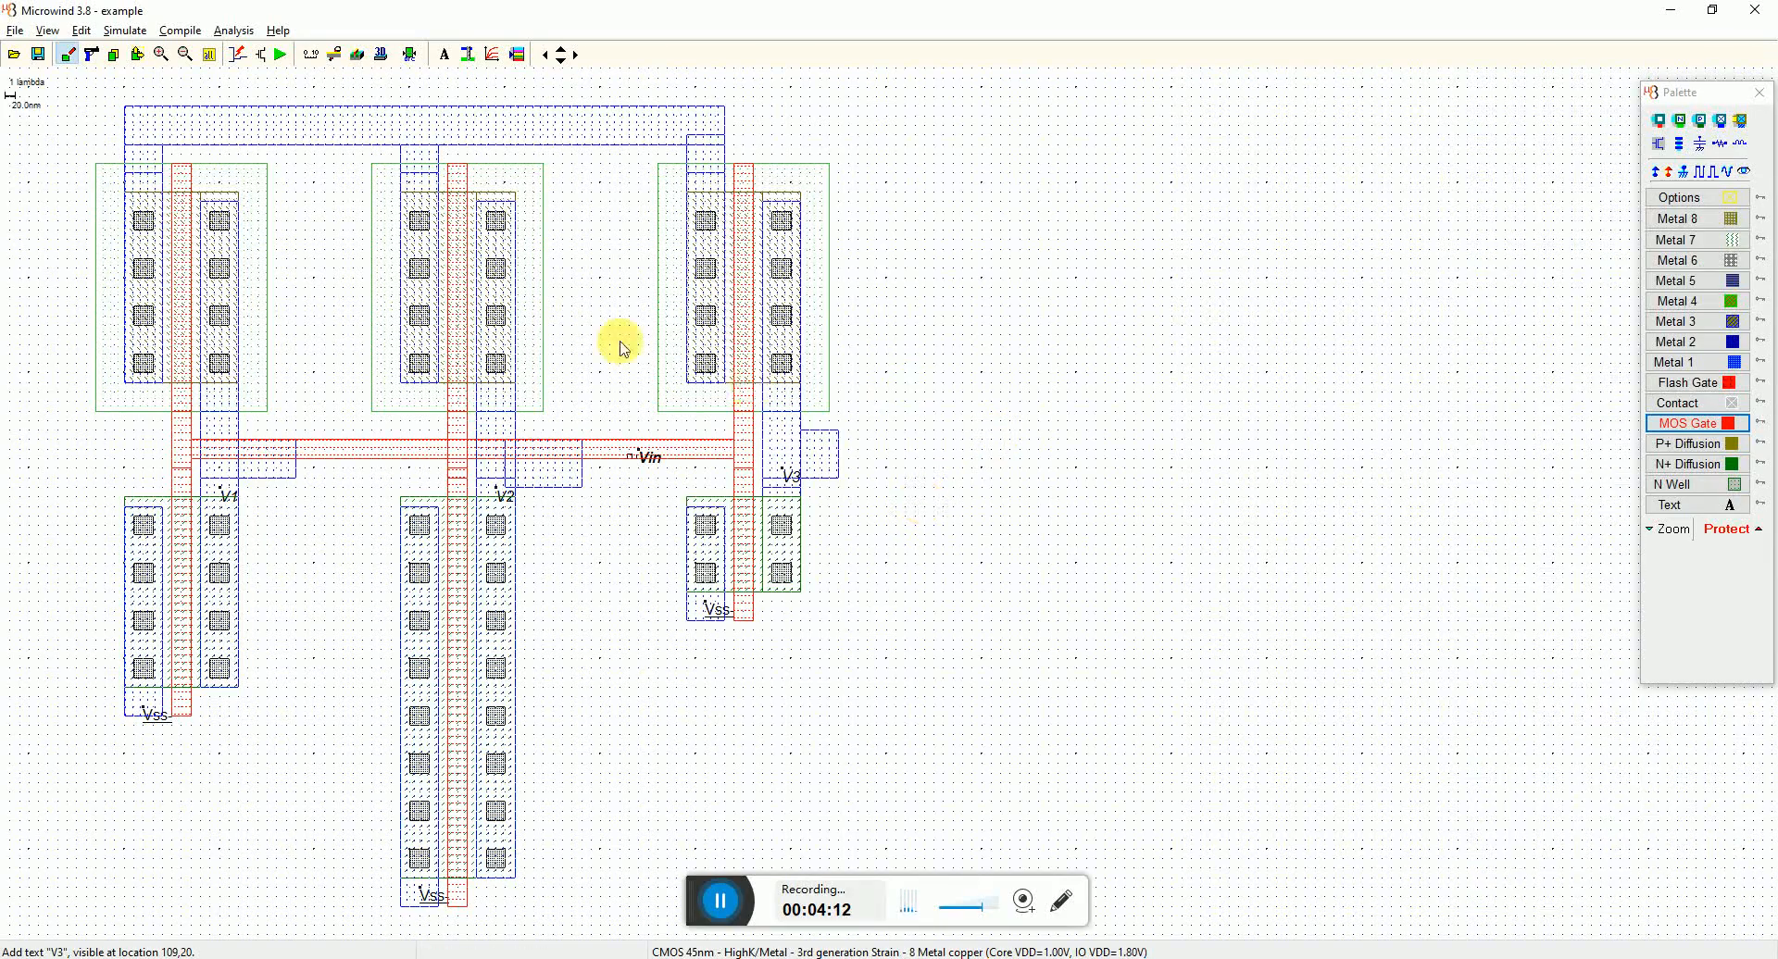
pyautogui.click(280, 55)
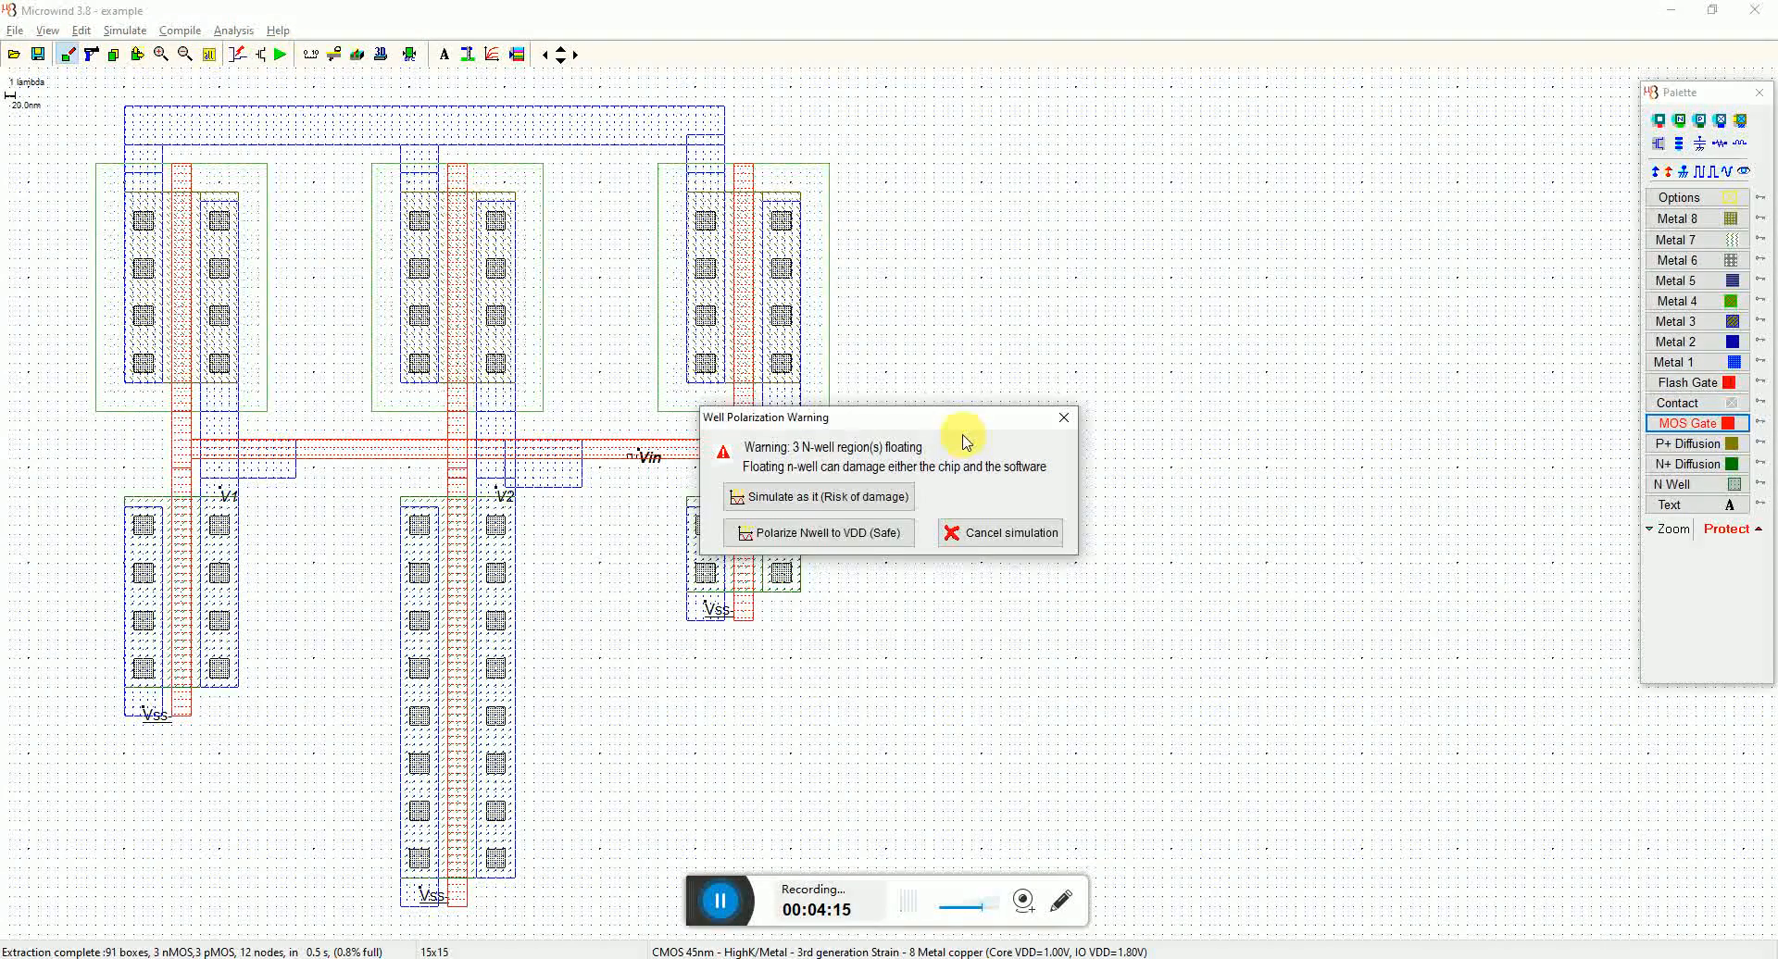
pyautogui.click(972, 537)
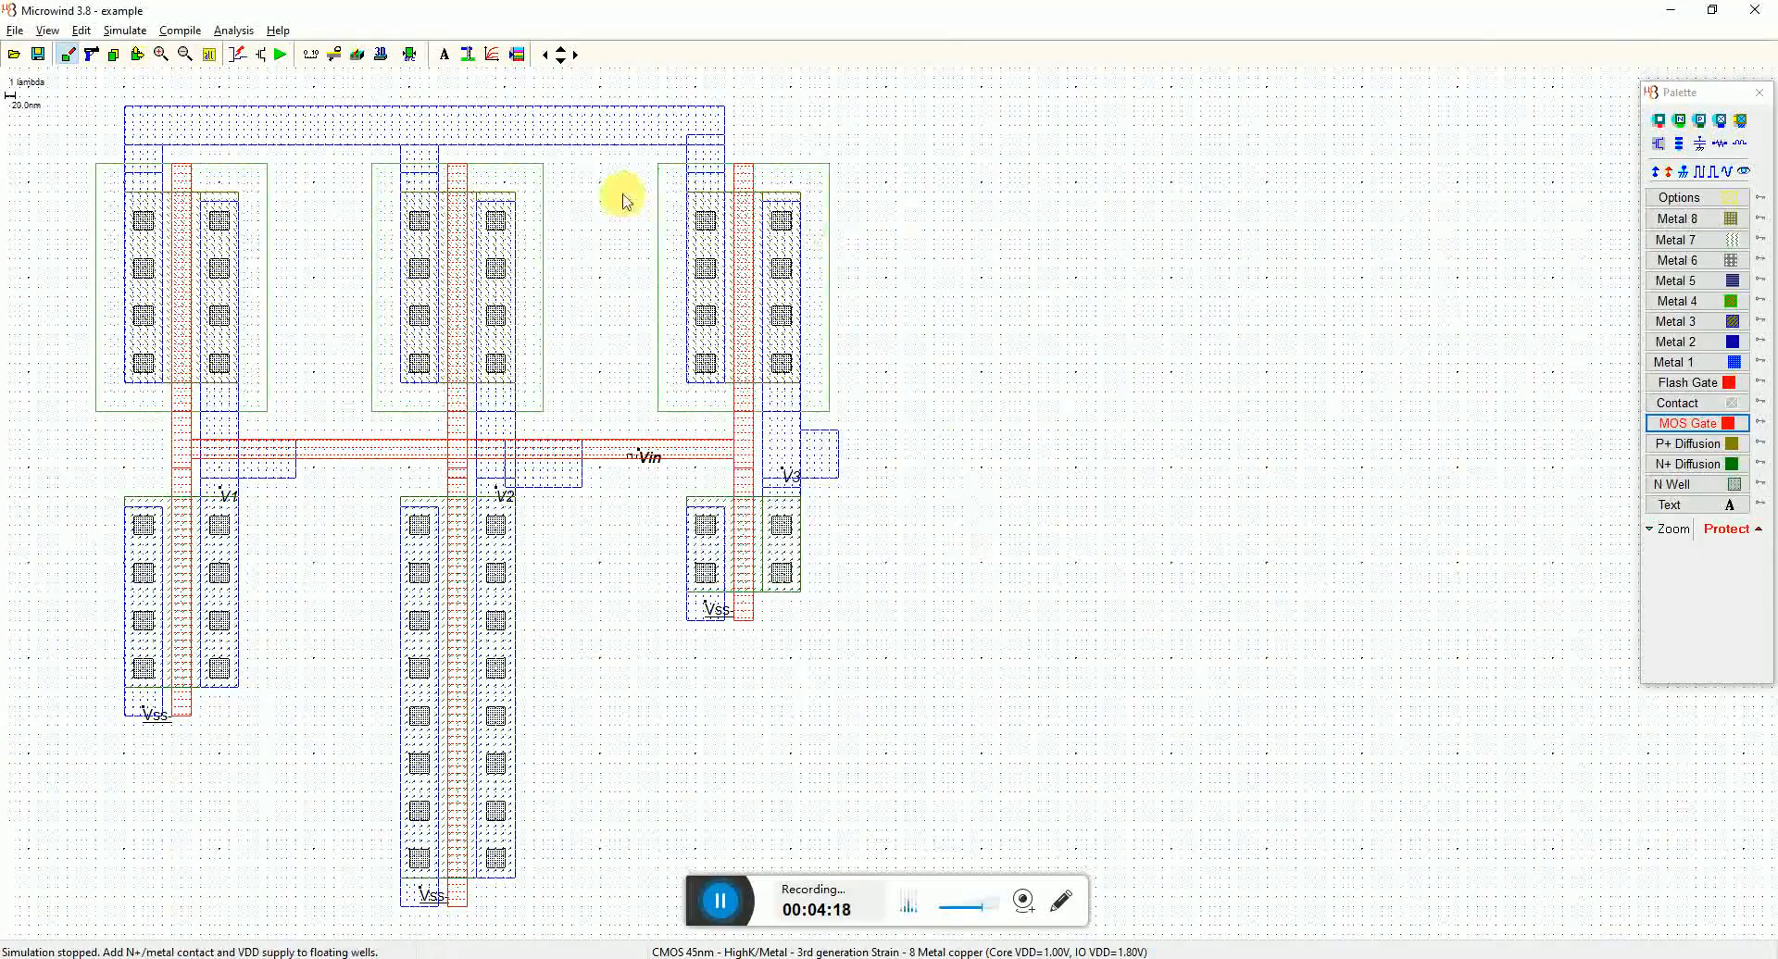
# Step: Stretch the third and middle N-wells leftward until all three join, the middle one to 580 × 520 nm, and place a Vdd supply on the joined well
pyautogui.click(143, 61)
pyautogui.click(143, 57)
pyautogui.moveTo(659, 275); pyautogui.dragTo(539, 278)
pyautogui.moveTo(370, 289); pyautogui.dragTo(268, 292)
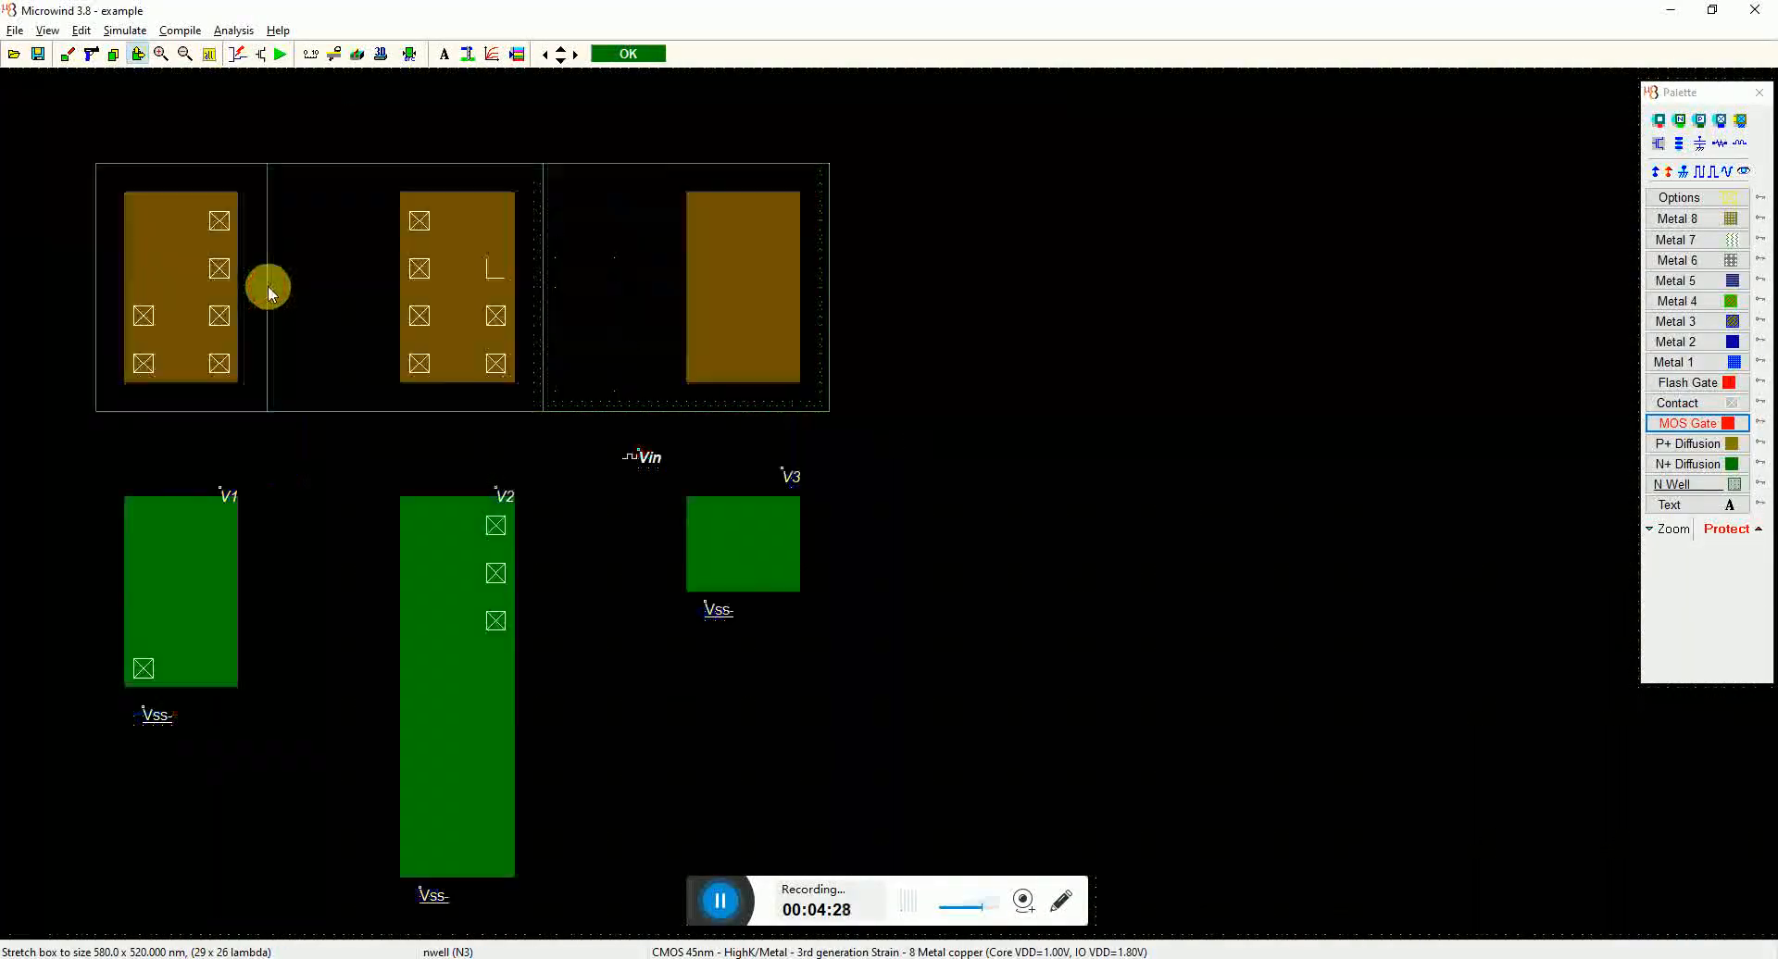
pyautogui.click(1657, 171)
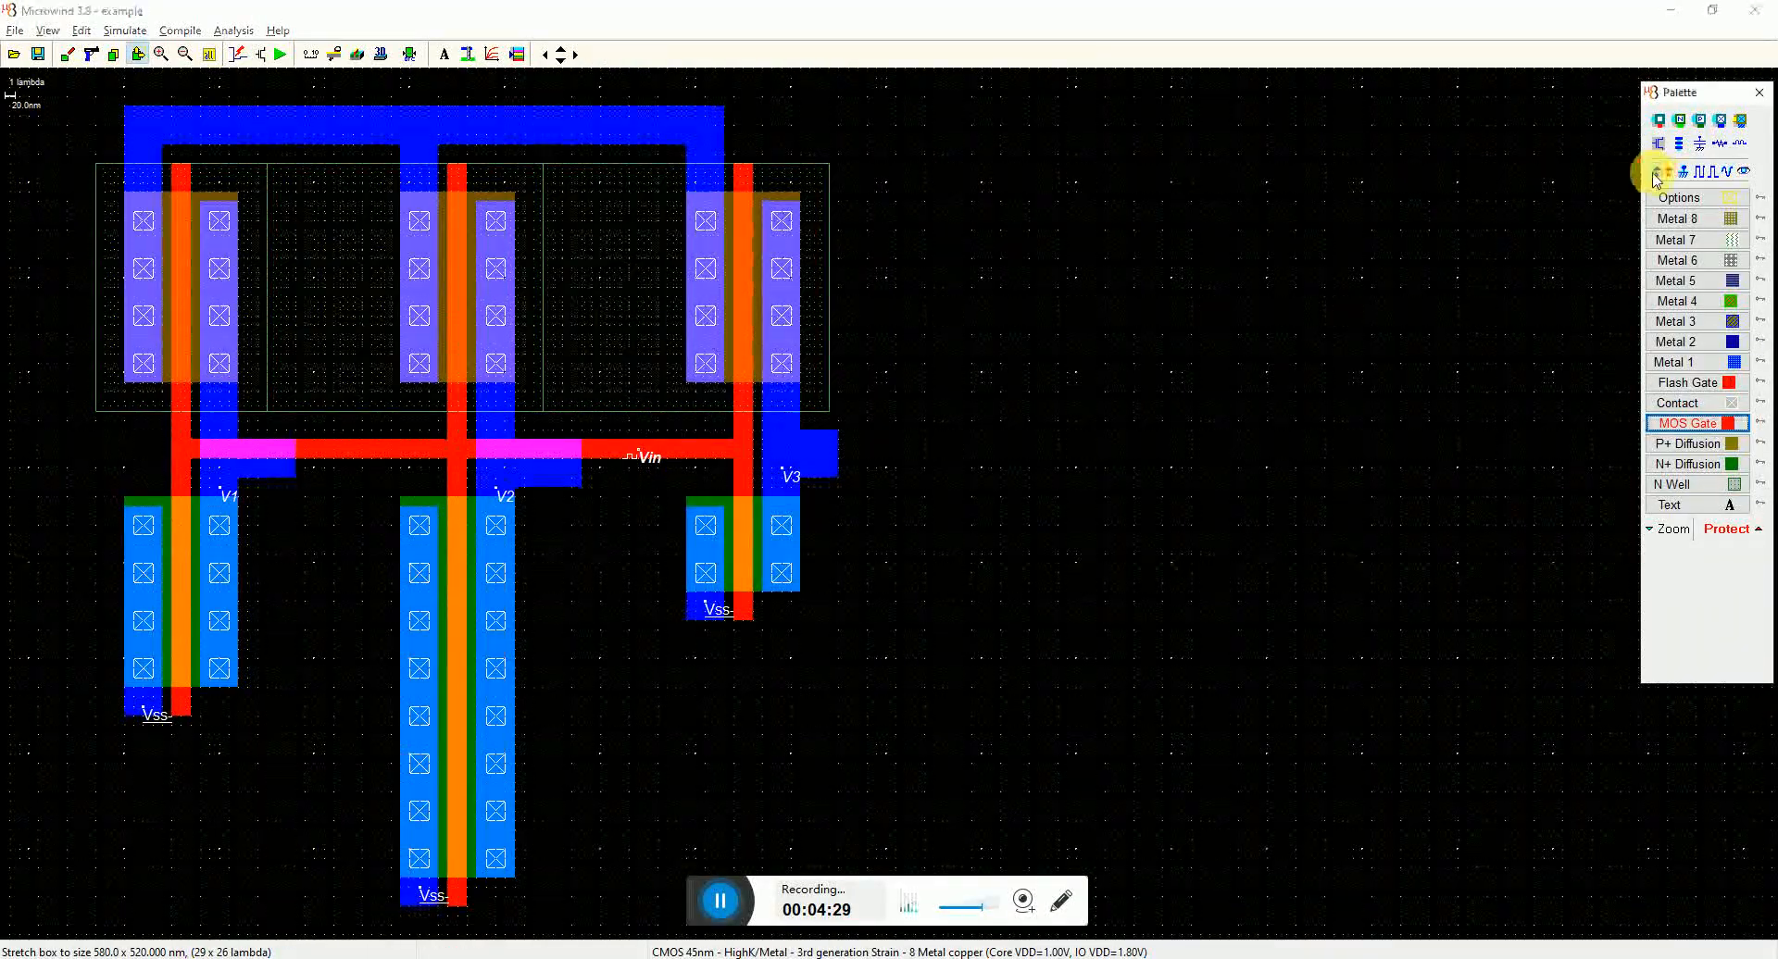
pyautogui.click(649, 262)
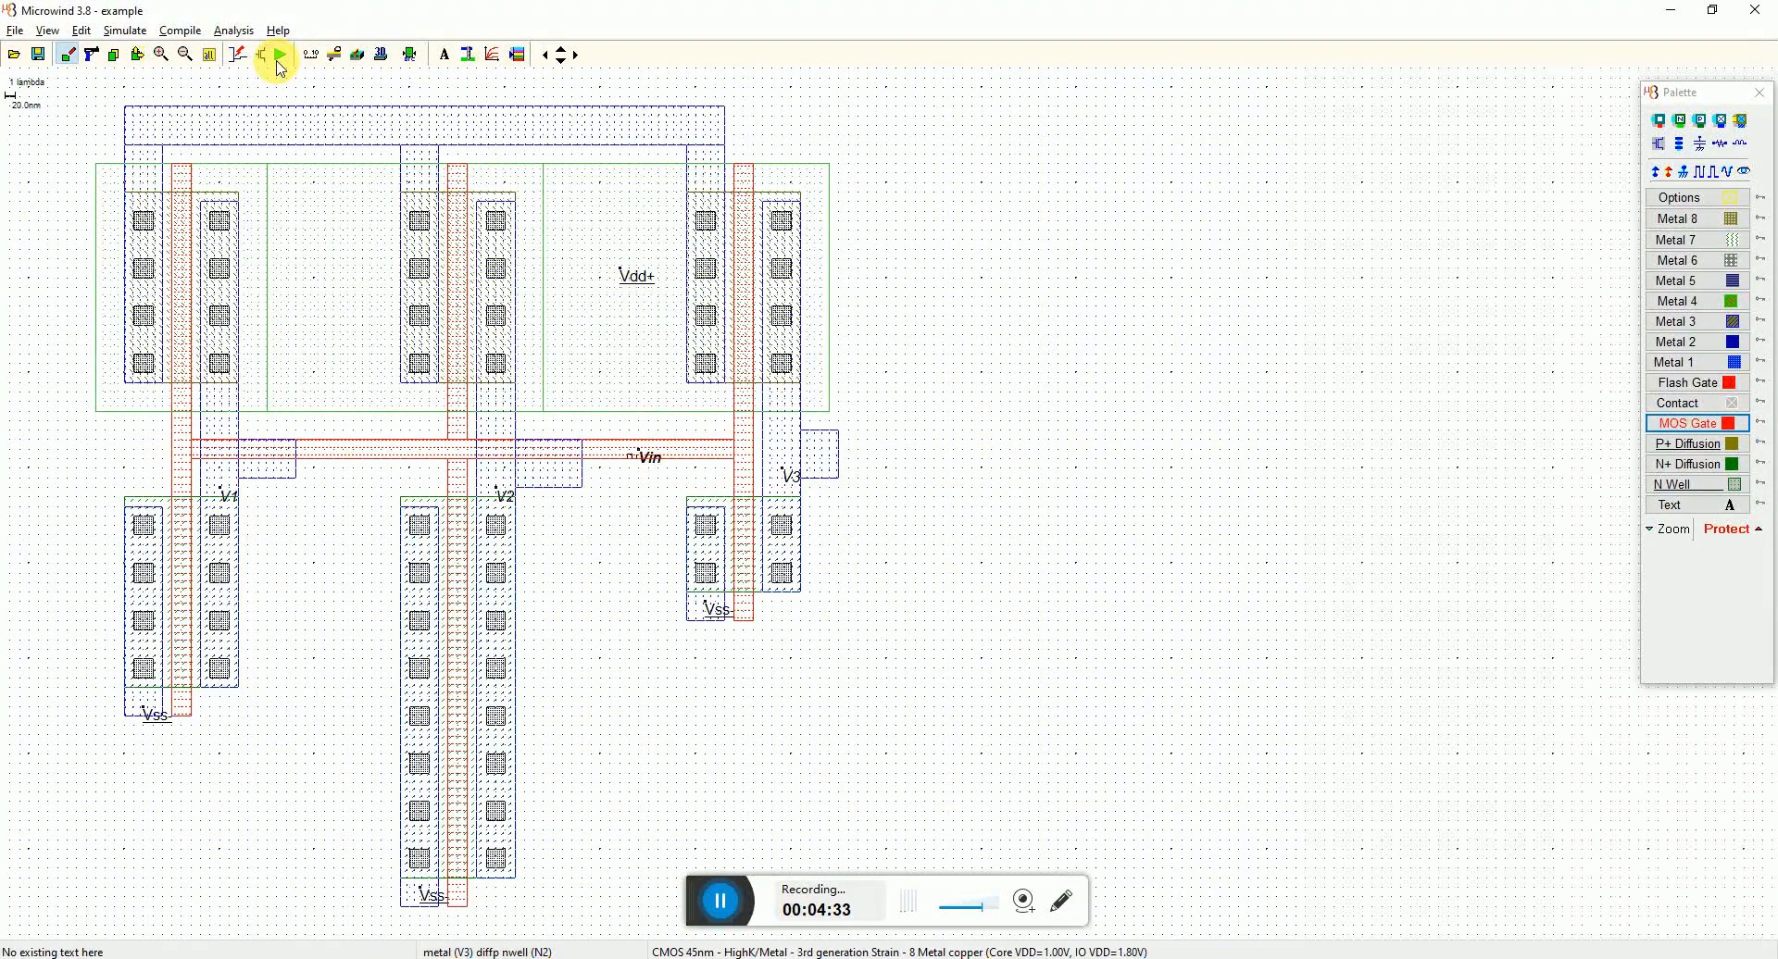
# Step: Simulate the layout's voltages over time with a 10 ns time scale and close the waveform window
pyautogui.click(280, 55)
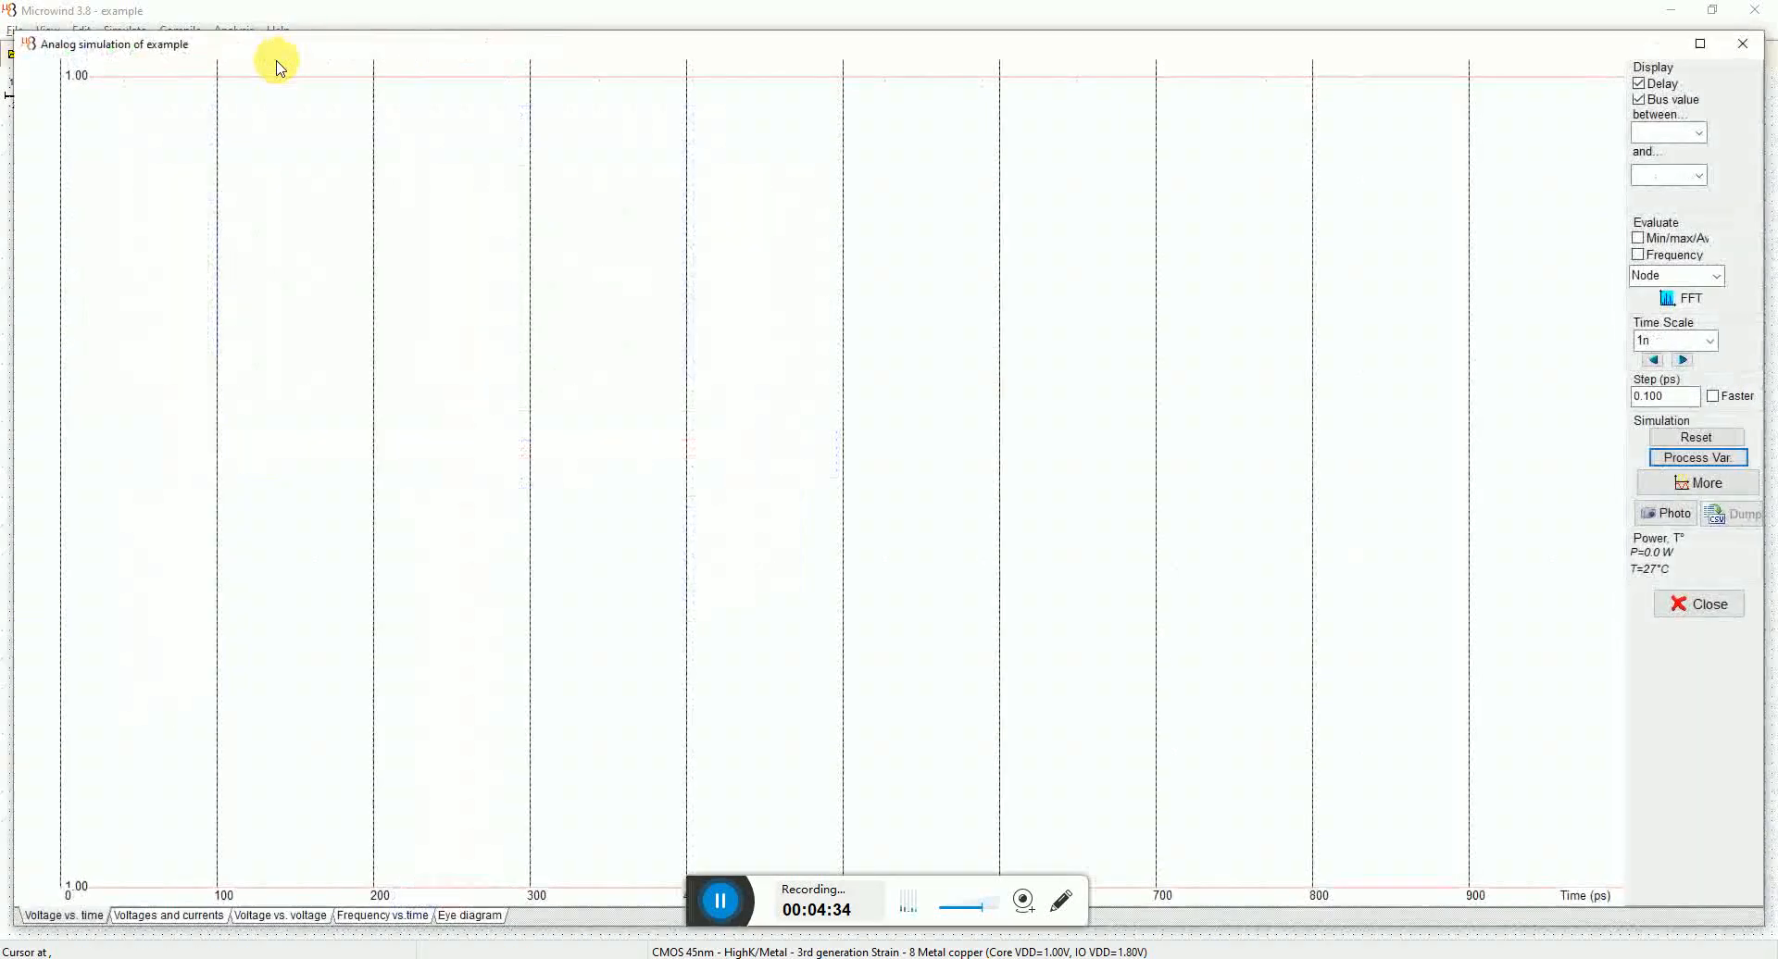
pyautogui.click(1711, 340)
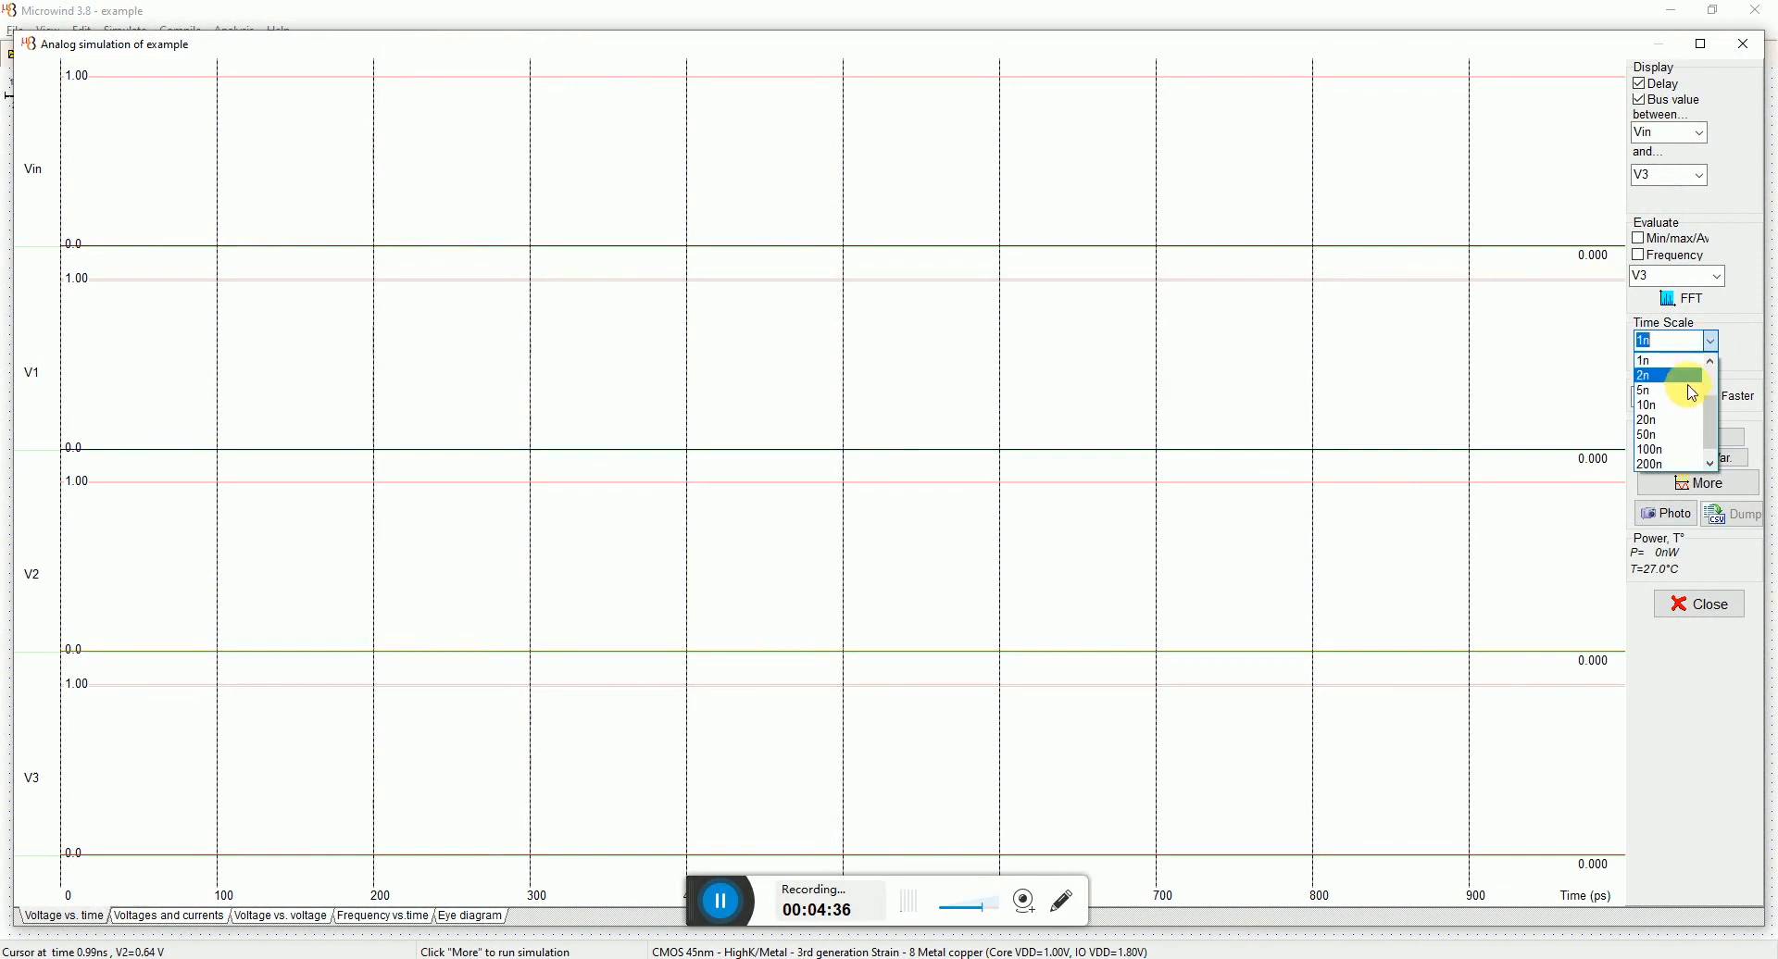
pyautogui.click(1671, 405)
pyautogui.click(1708, 439)
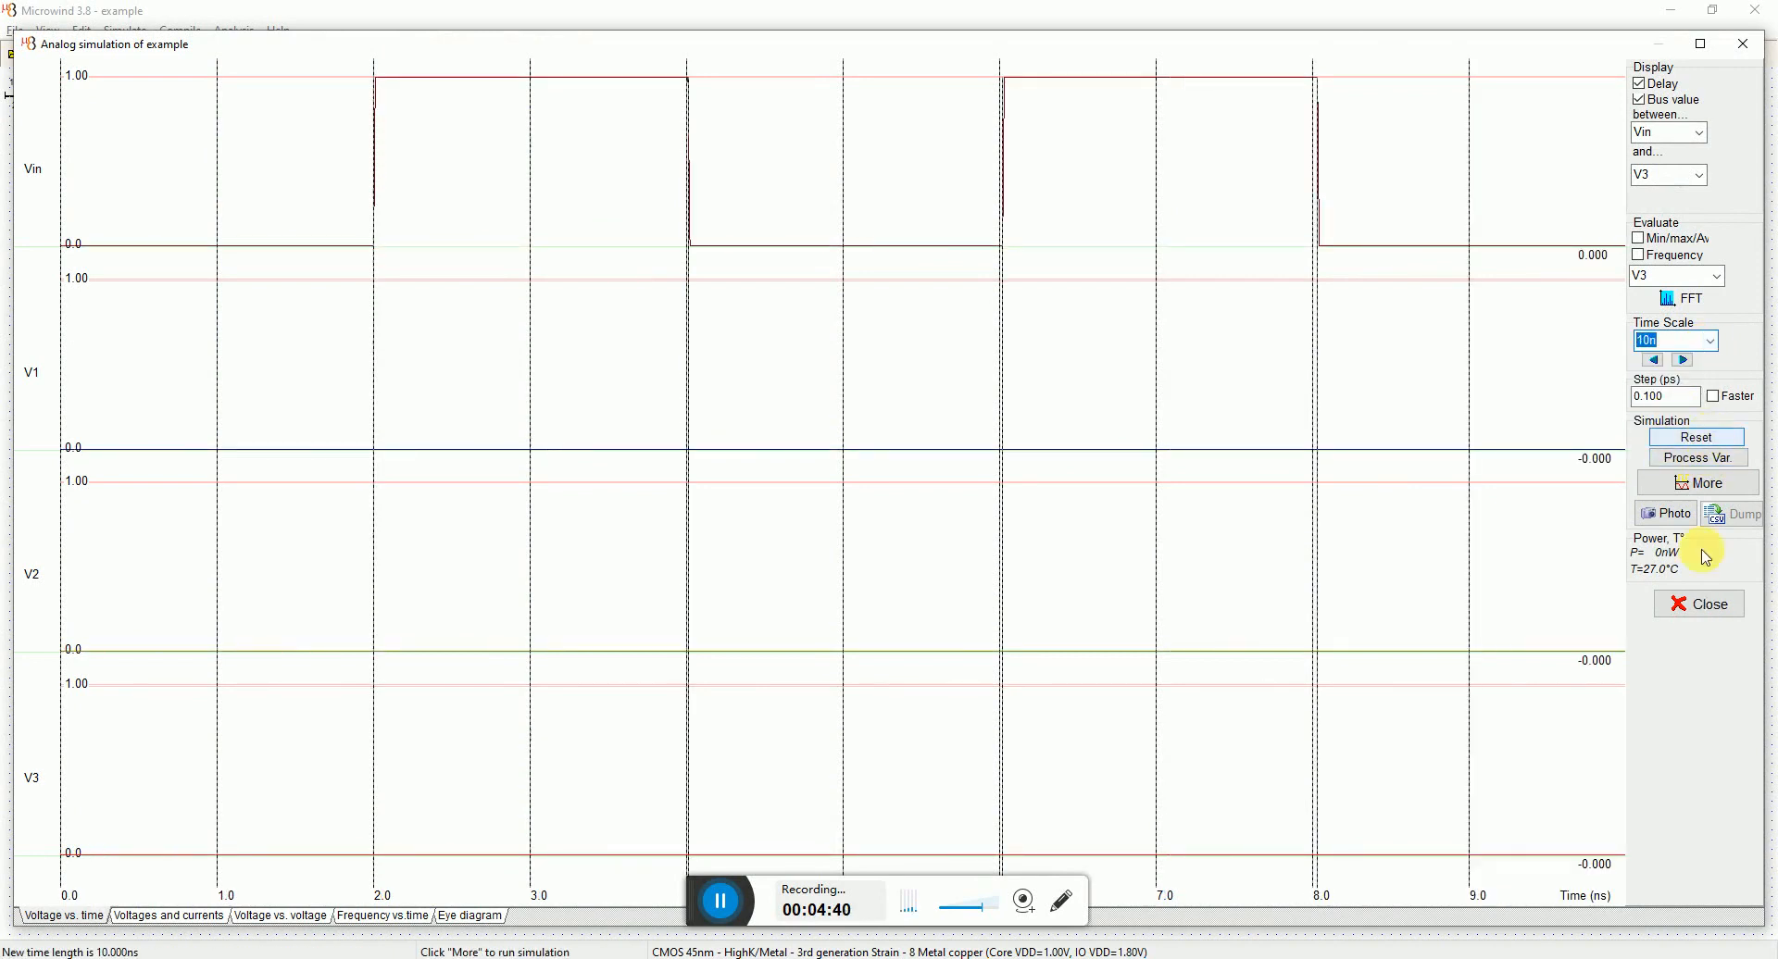
pyautogui.click(1704, 607)
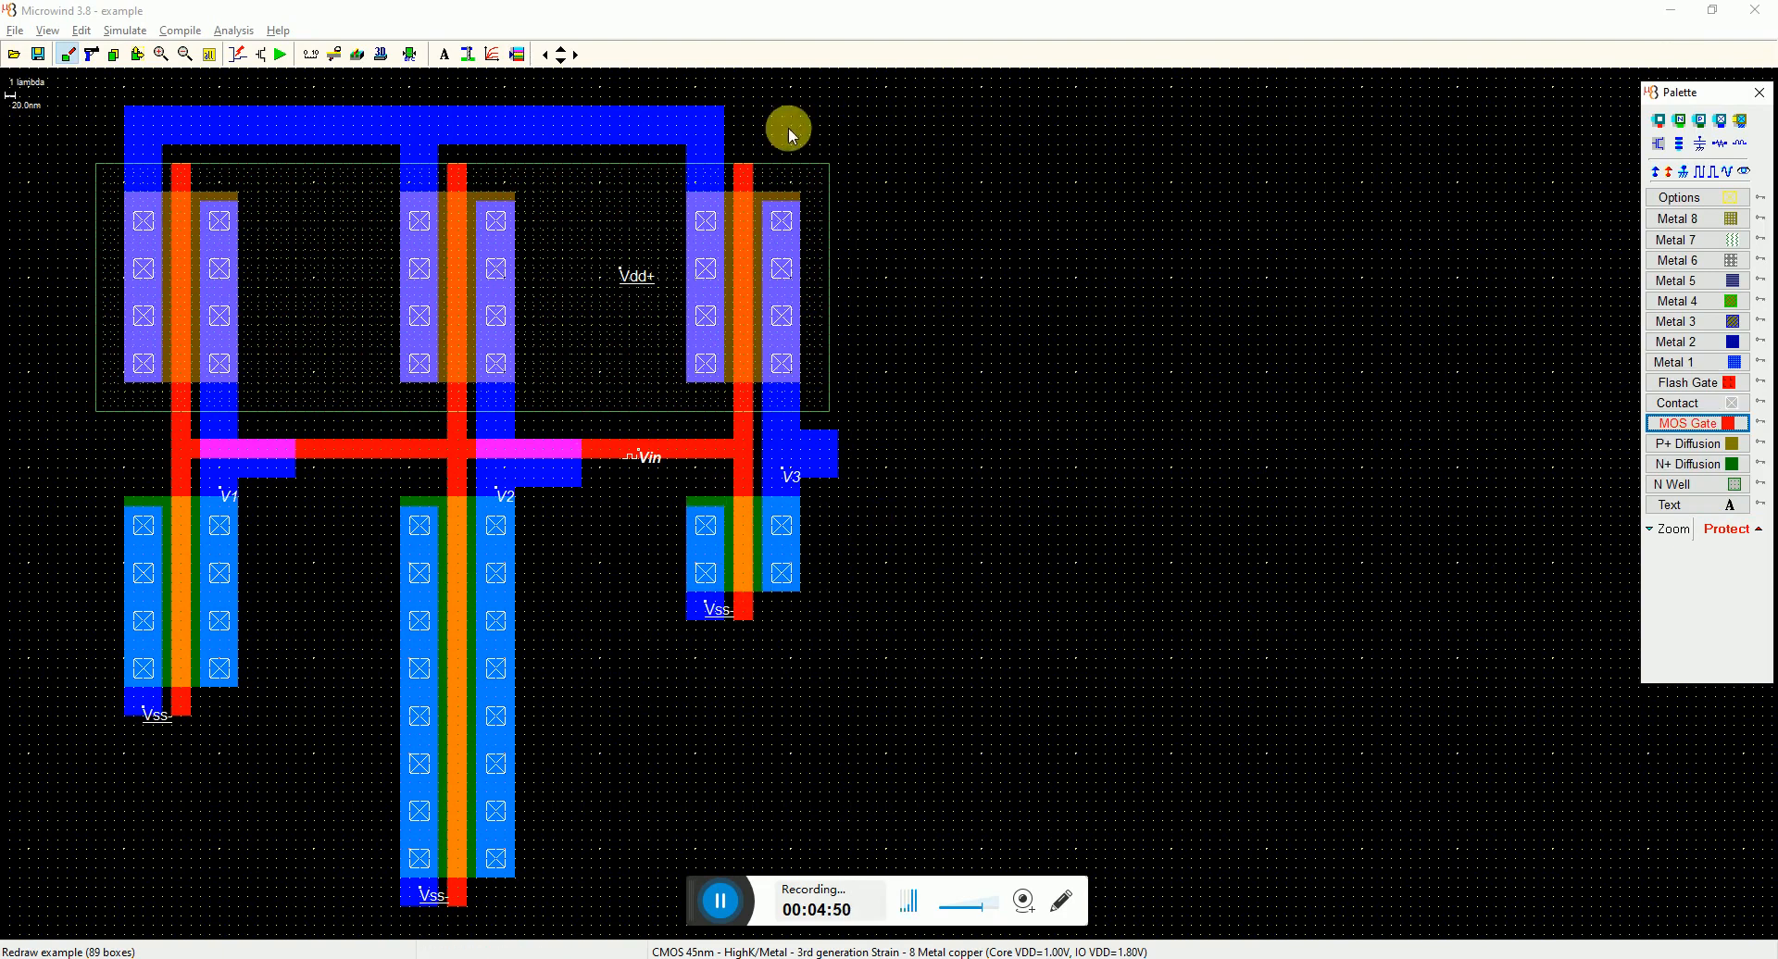
# Step: Place a Vdd supply on the upper Metal 1 rail and rerun the simulation to view the three inverter outputs
pyautogui.click(1656, 173)
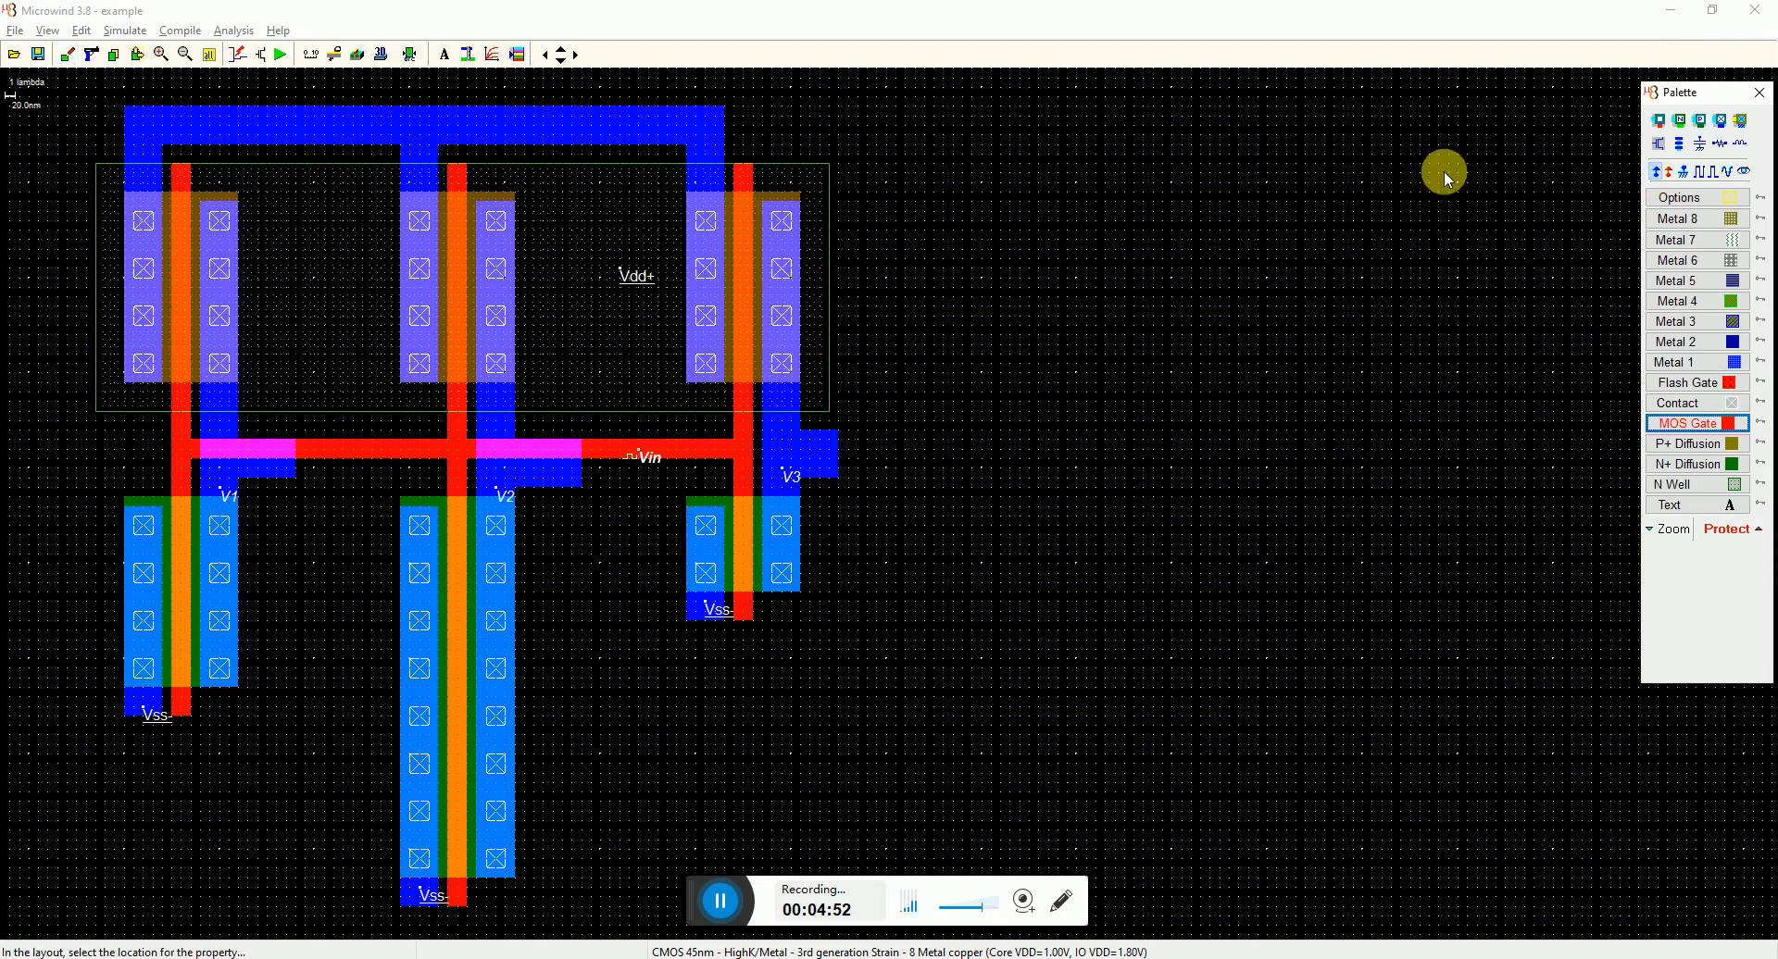
pyautogui.click(433, 129)
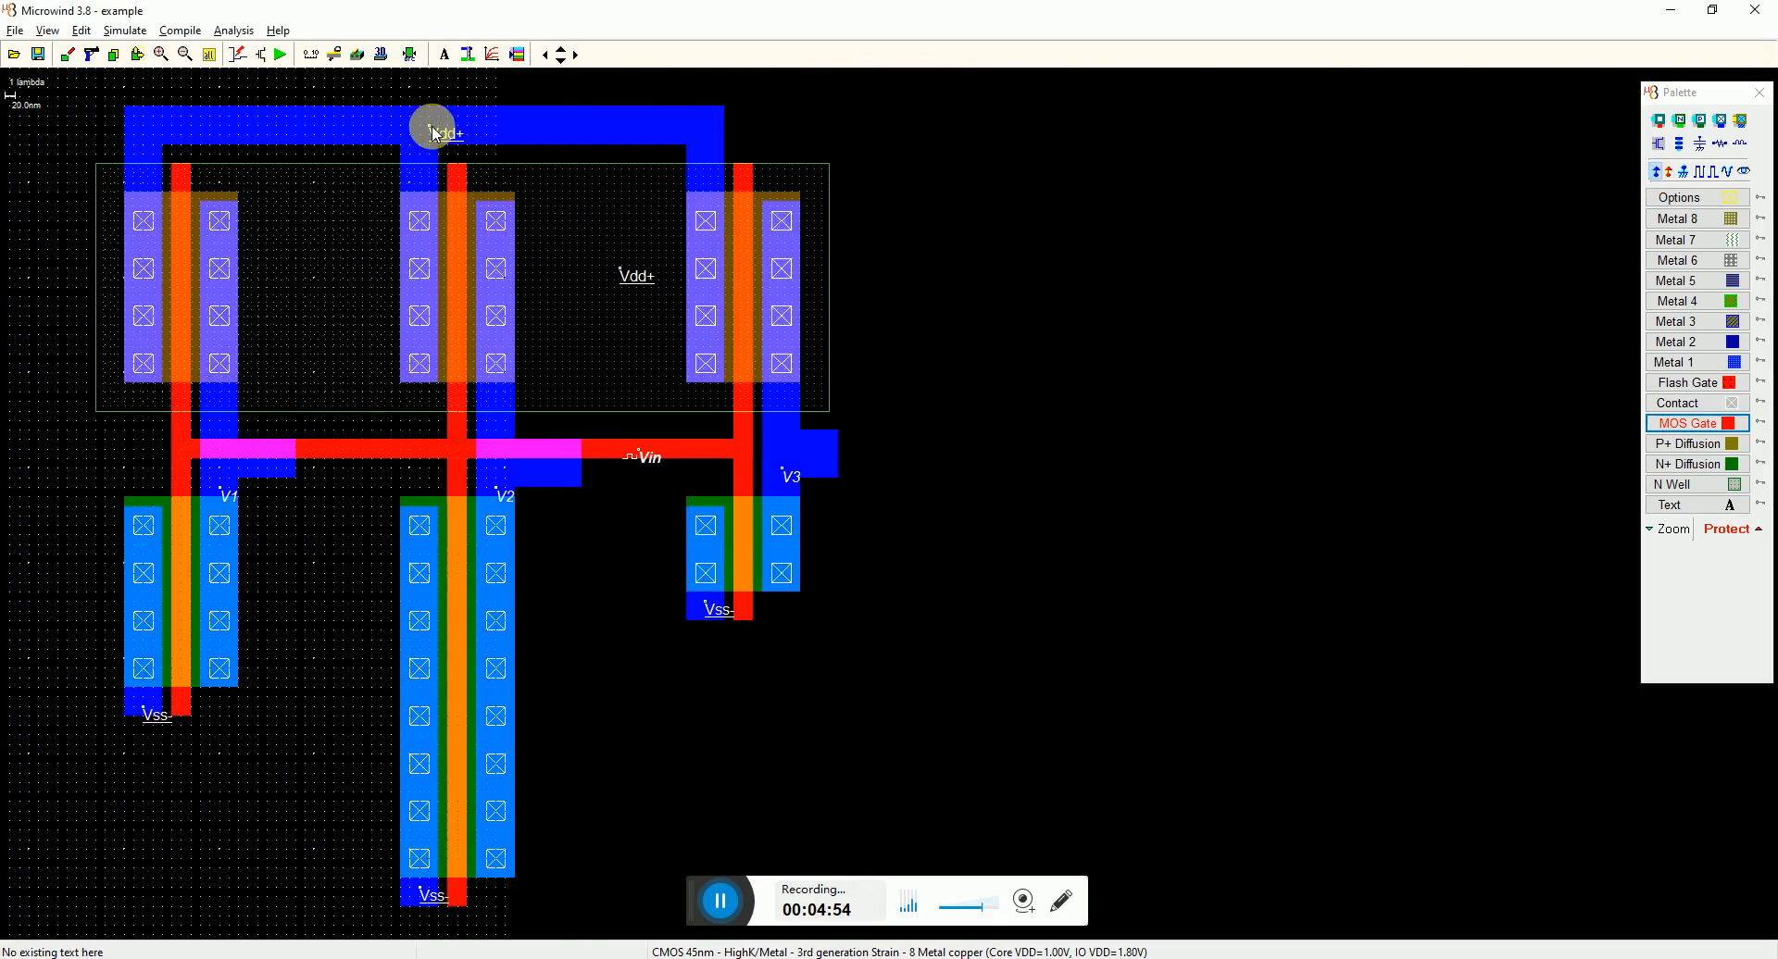
pyautogui.hotkey('ctrl', 's')
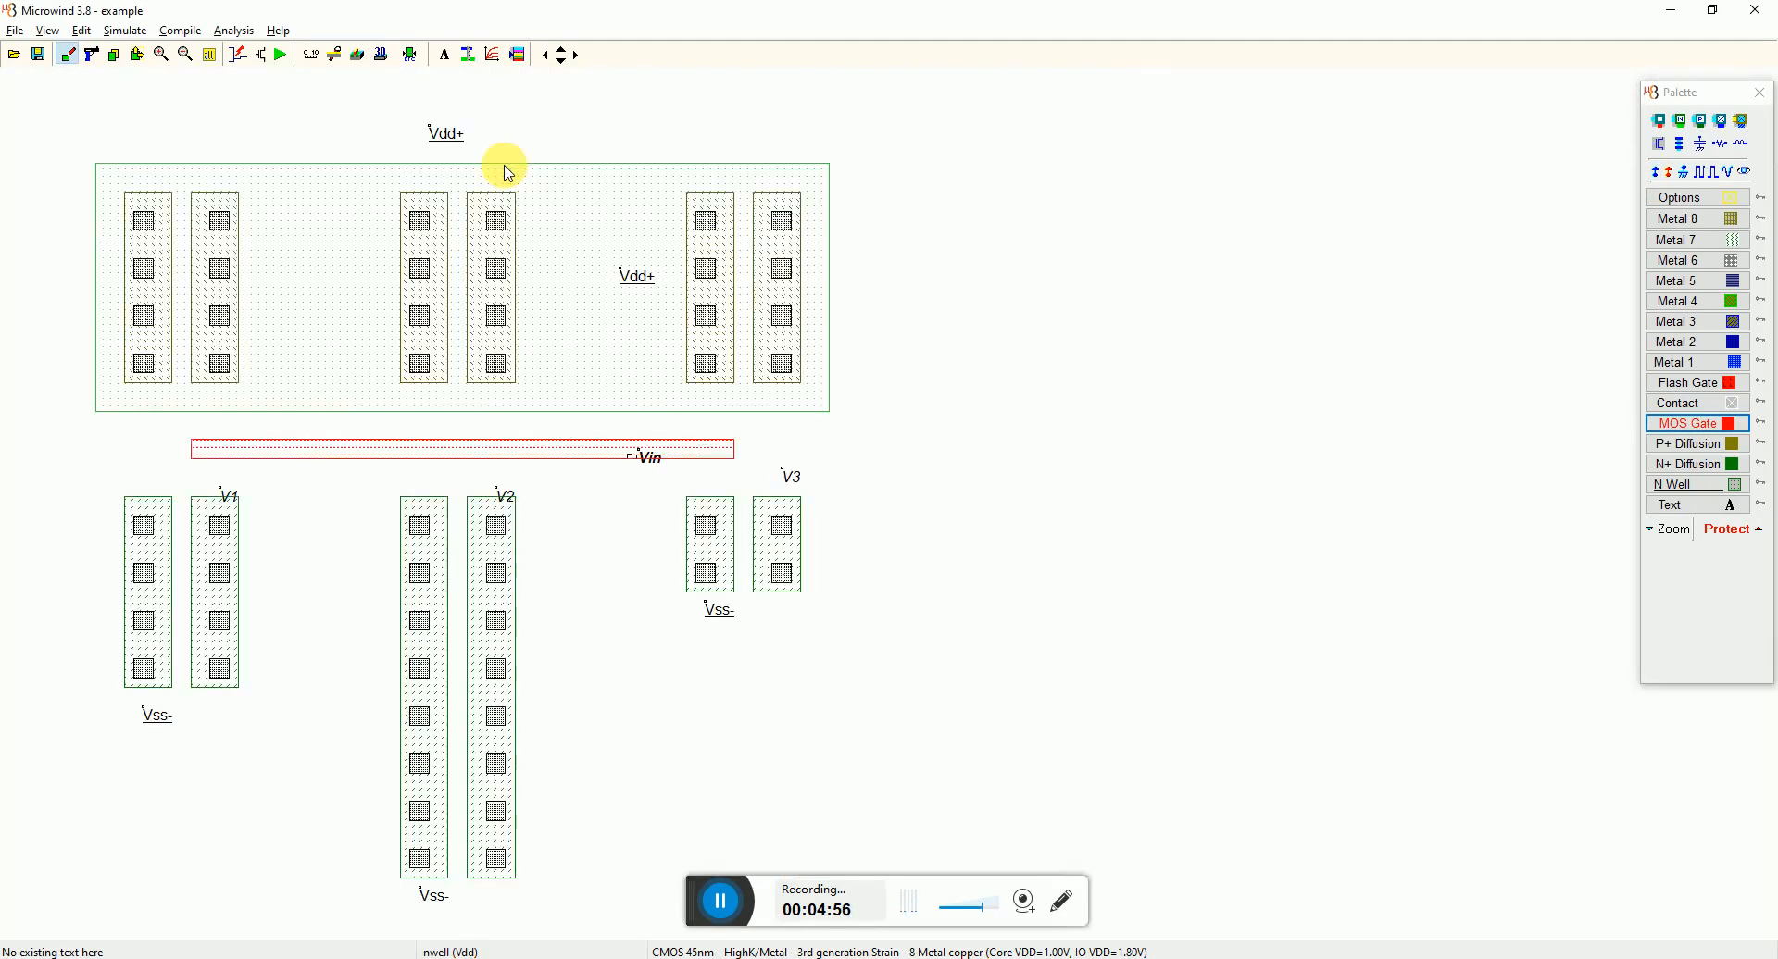
pyautogui.click(280, 57)
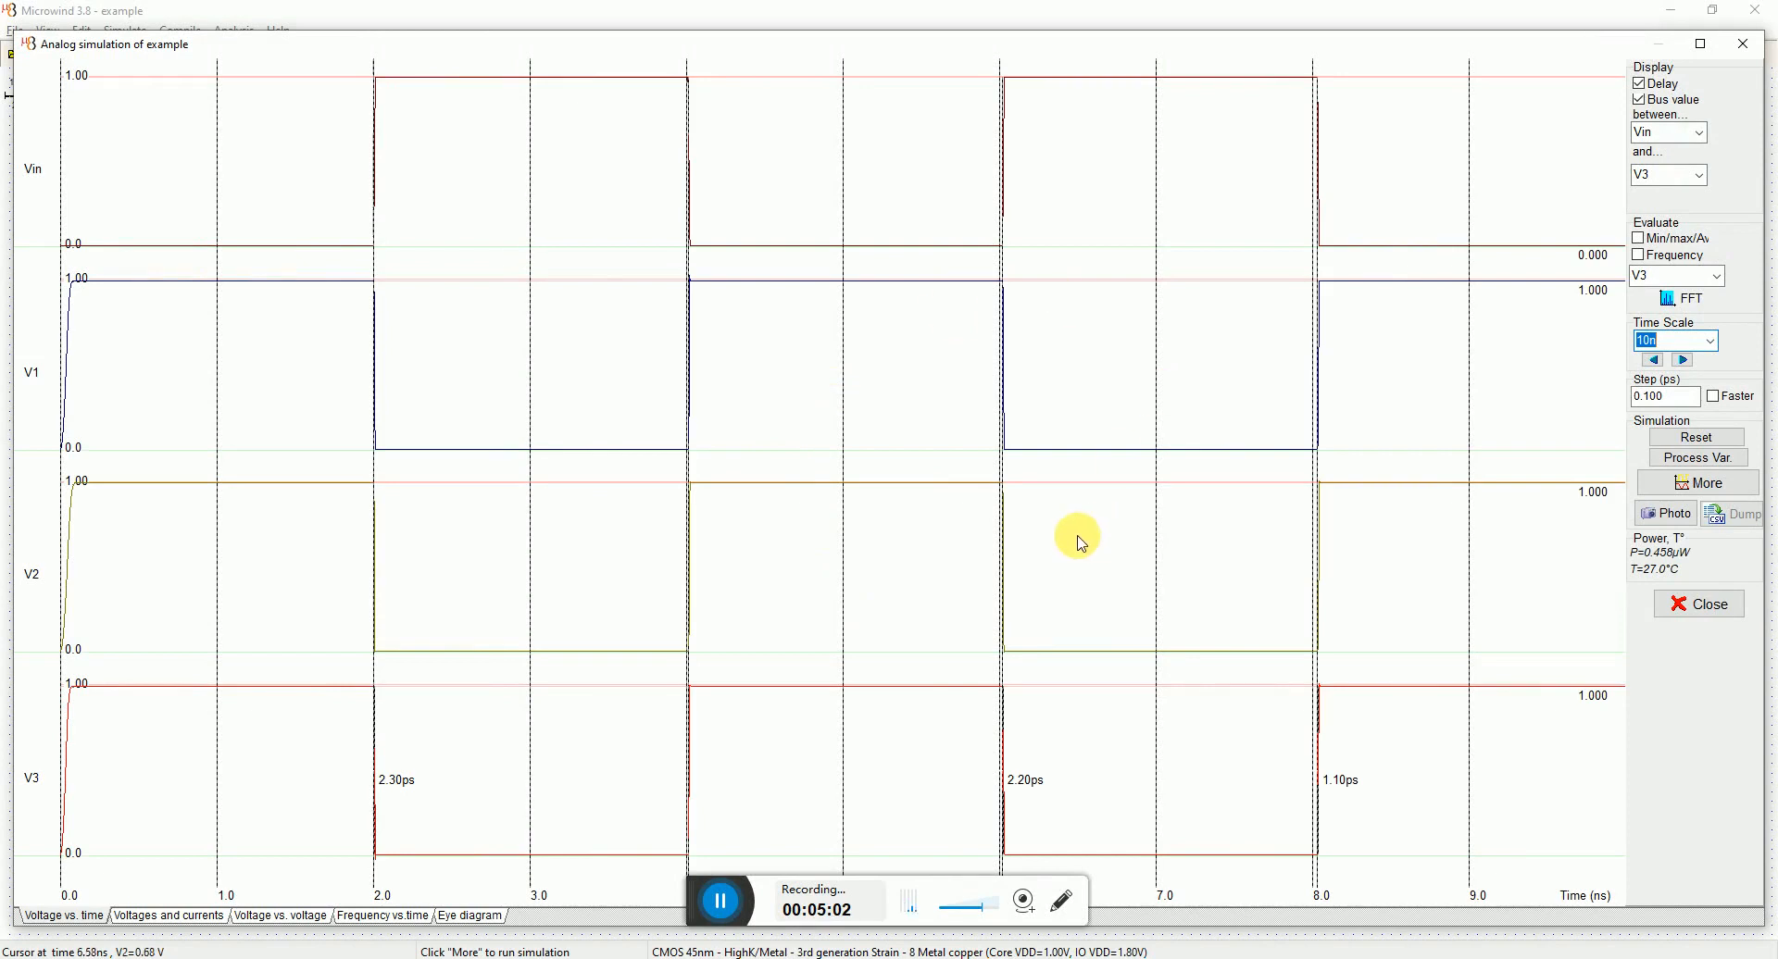
pyautogui.click(1667, 604)
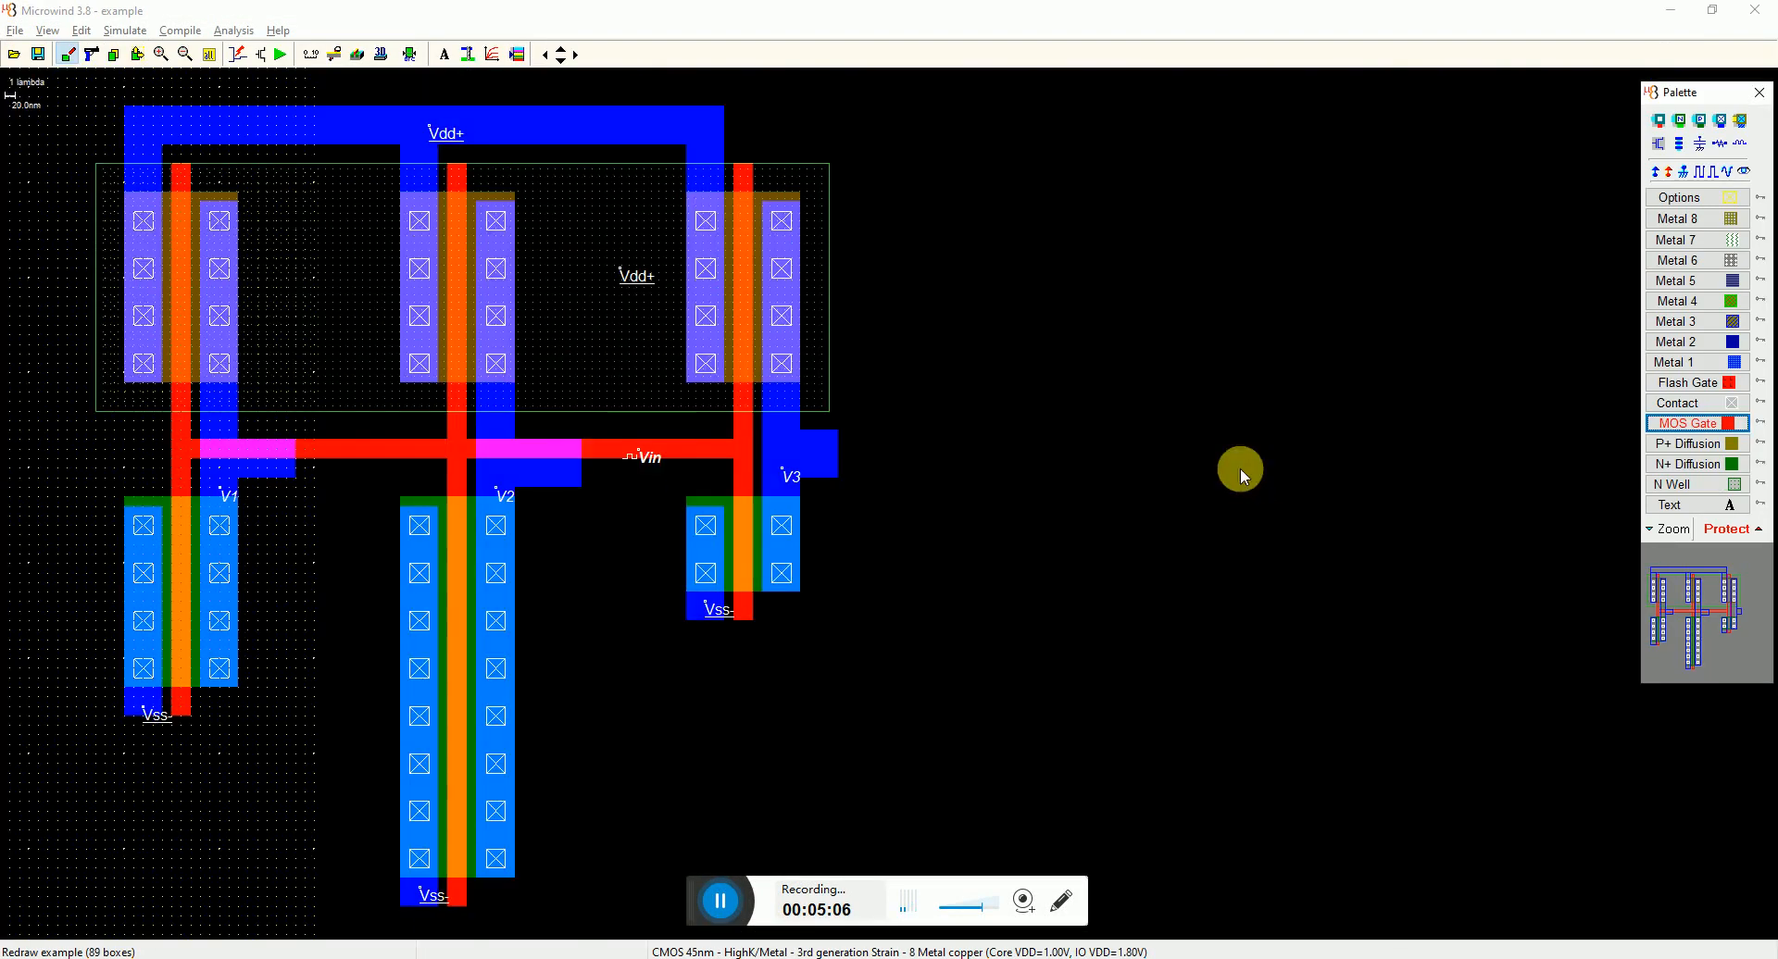
# Step: Add 0.1 pF capacitors to ground on the output stubs of the third and middle inverters
pyautogui.click(1704, 143)
pyautogui.click(812, 463)
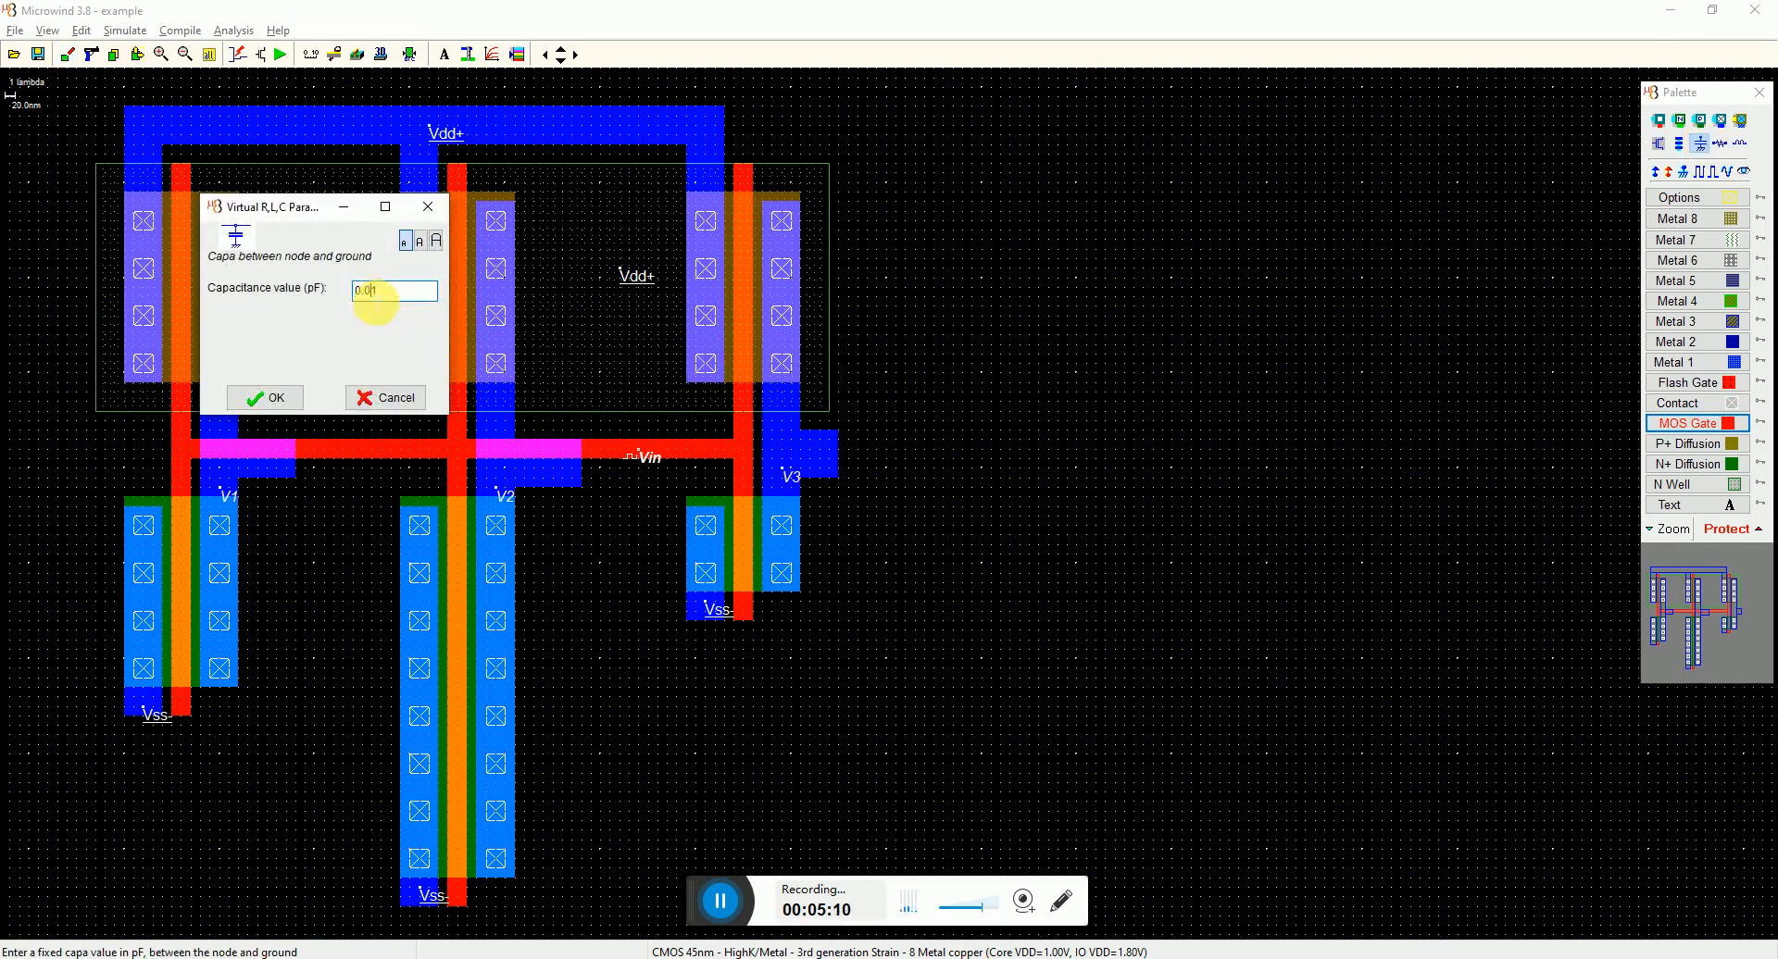
pyautogui.click(296, 401)
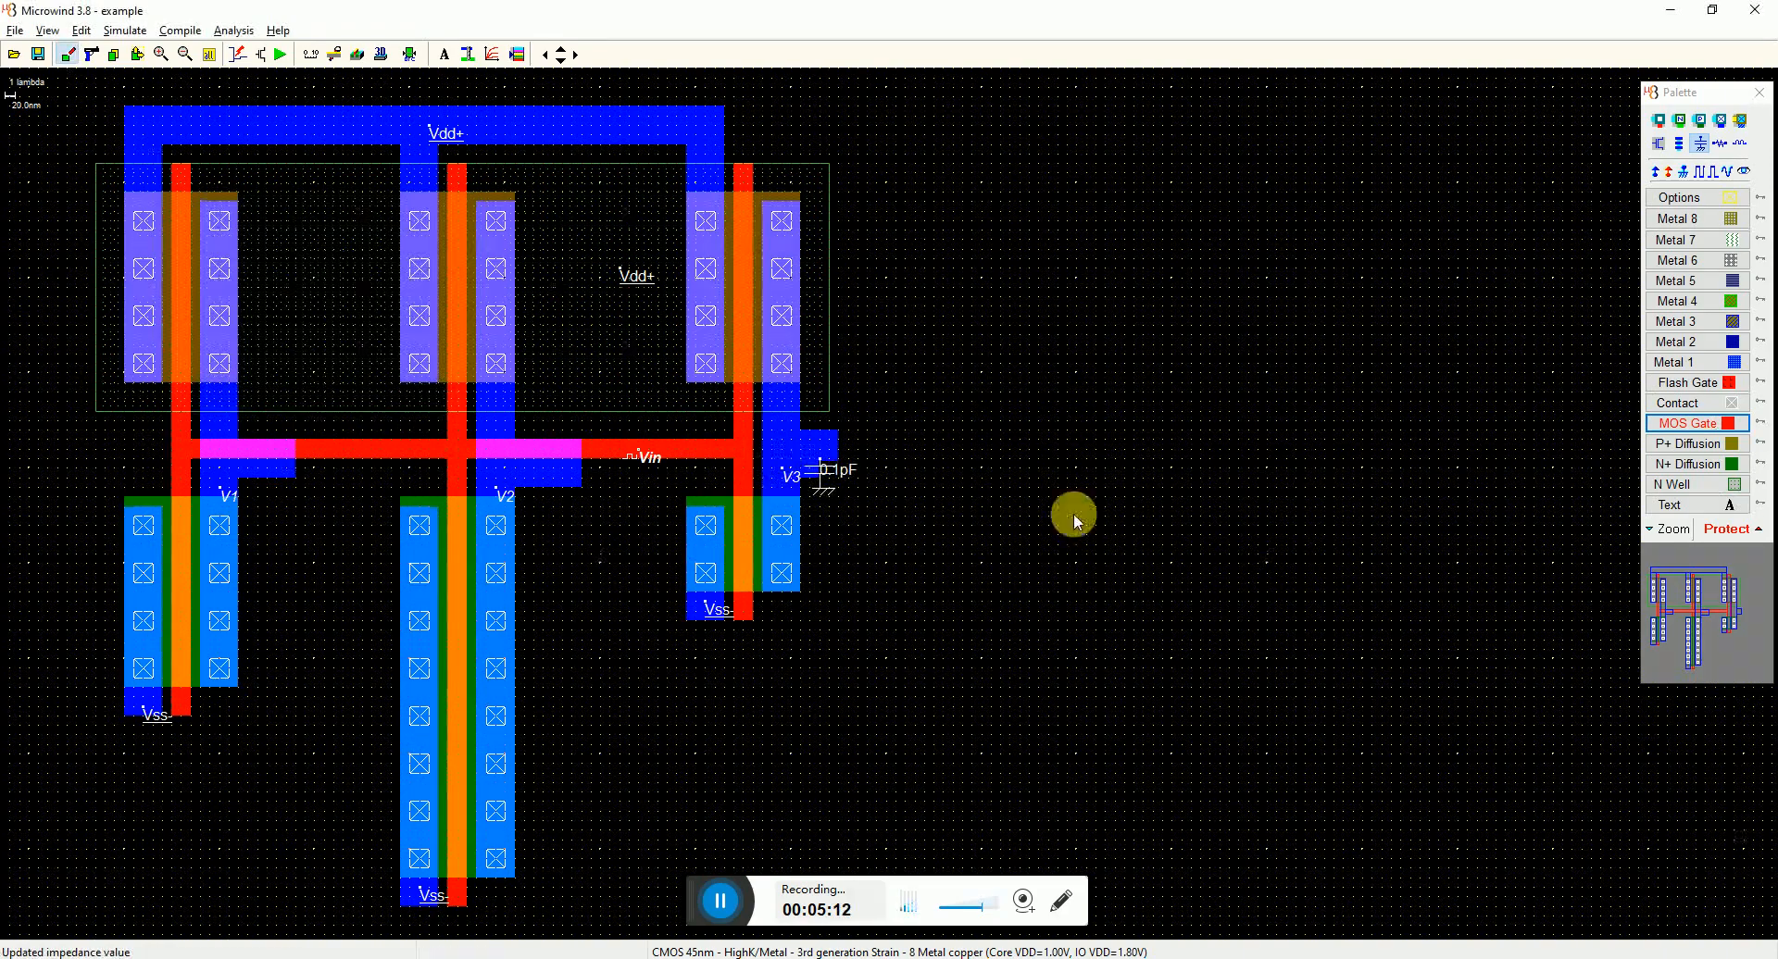
pyautogui.click(528, 481)
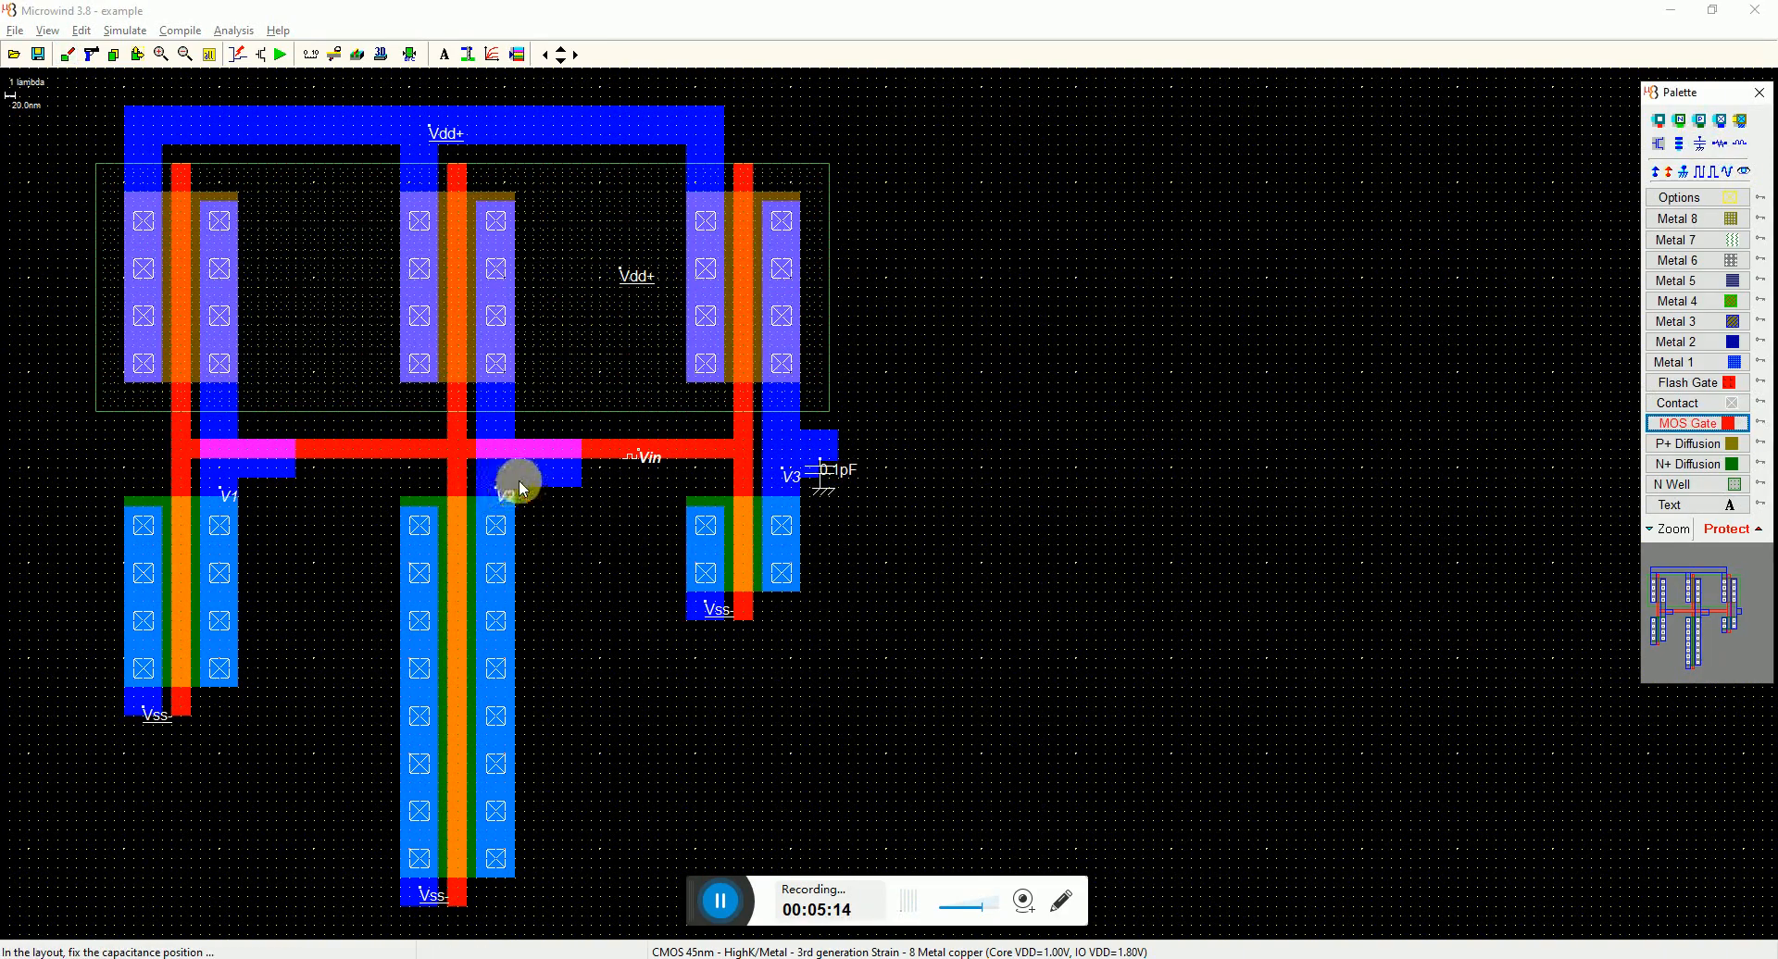
pyautogui.click(367, 291)
pyautogui.press('BackSpace')
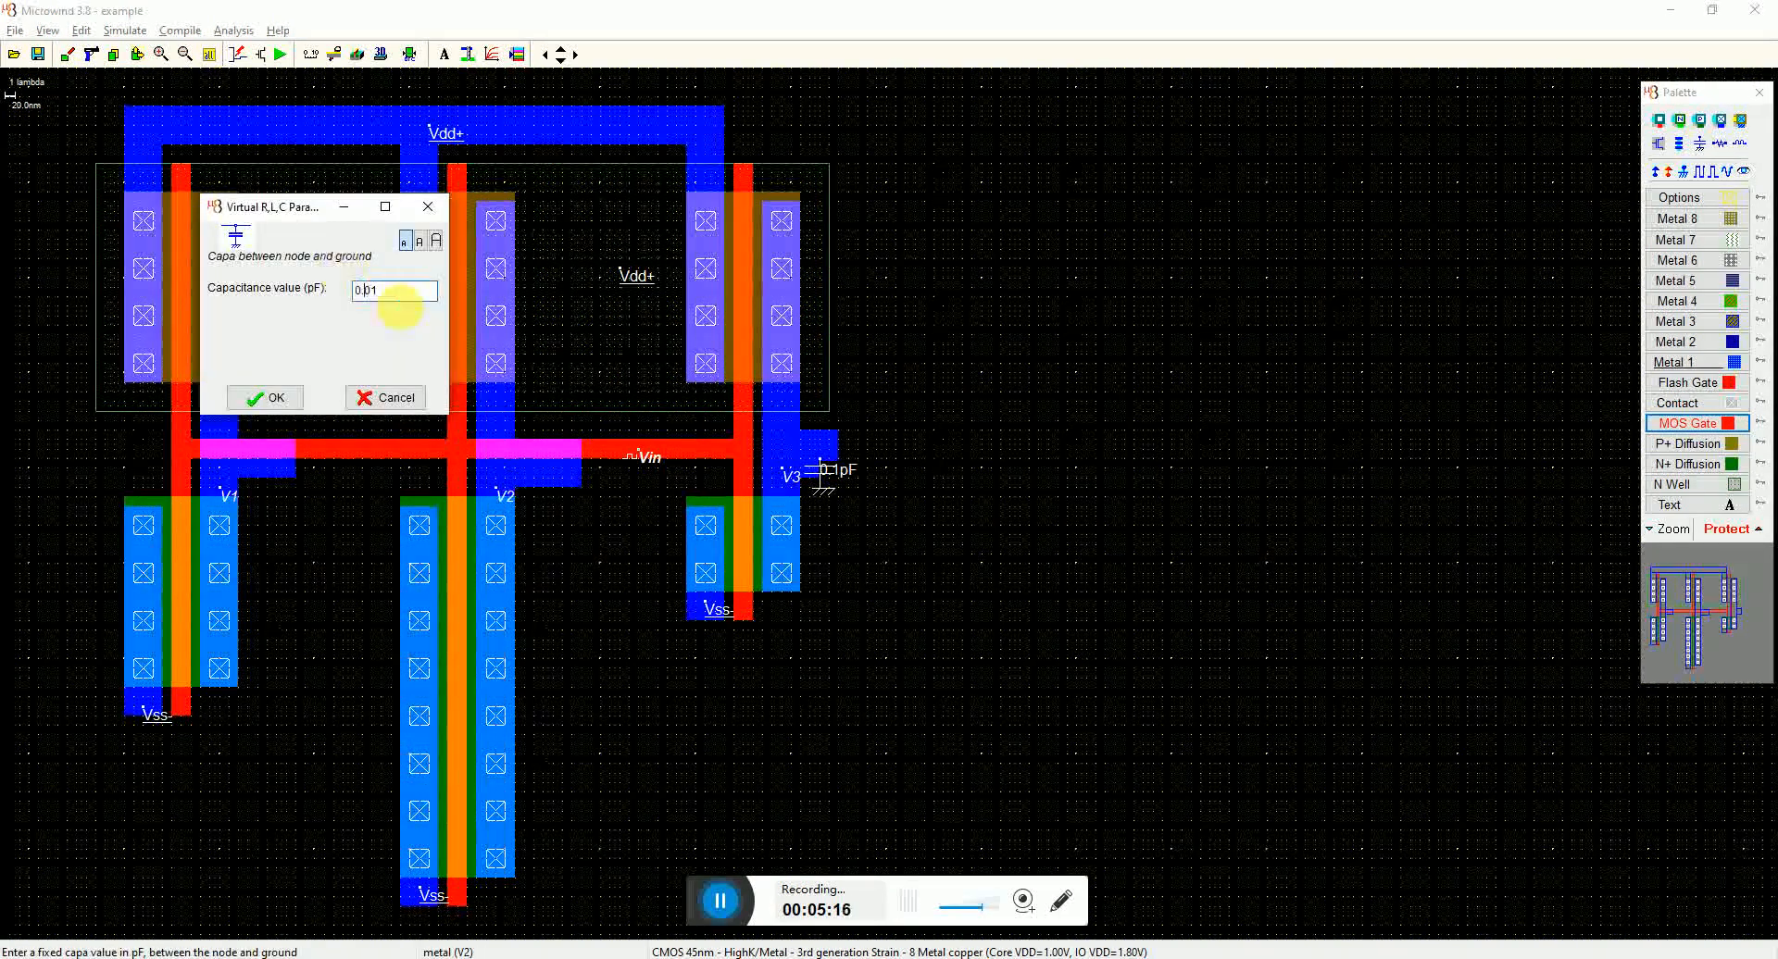
pyautogui.click(282, 401)
# Step: Add a 0.1 pF capacitor to ground on the first inverter's output at its nMOS drain
pyautogui.click(1699, 143)
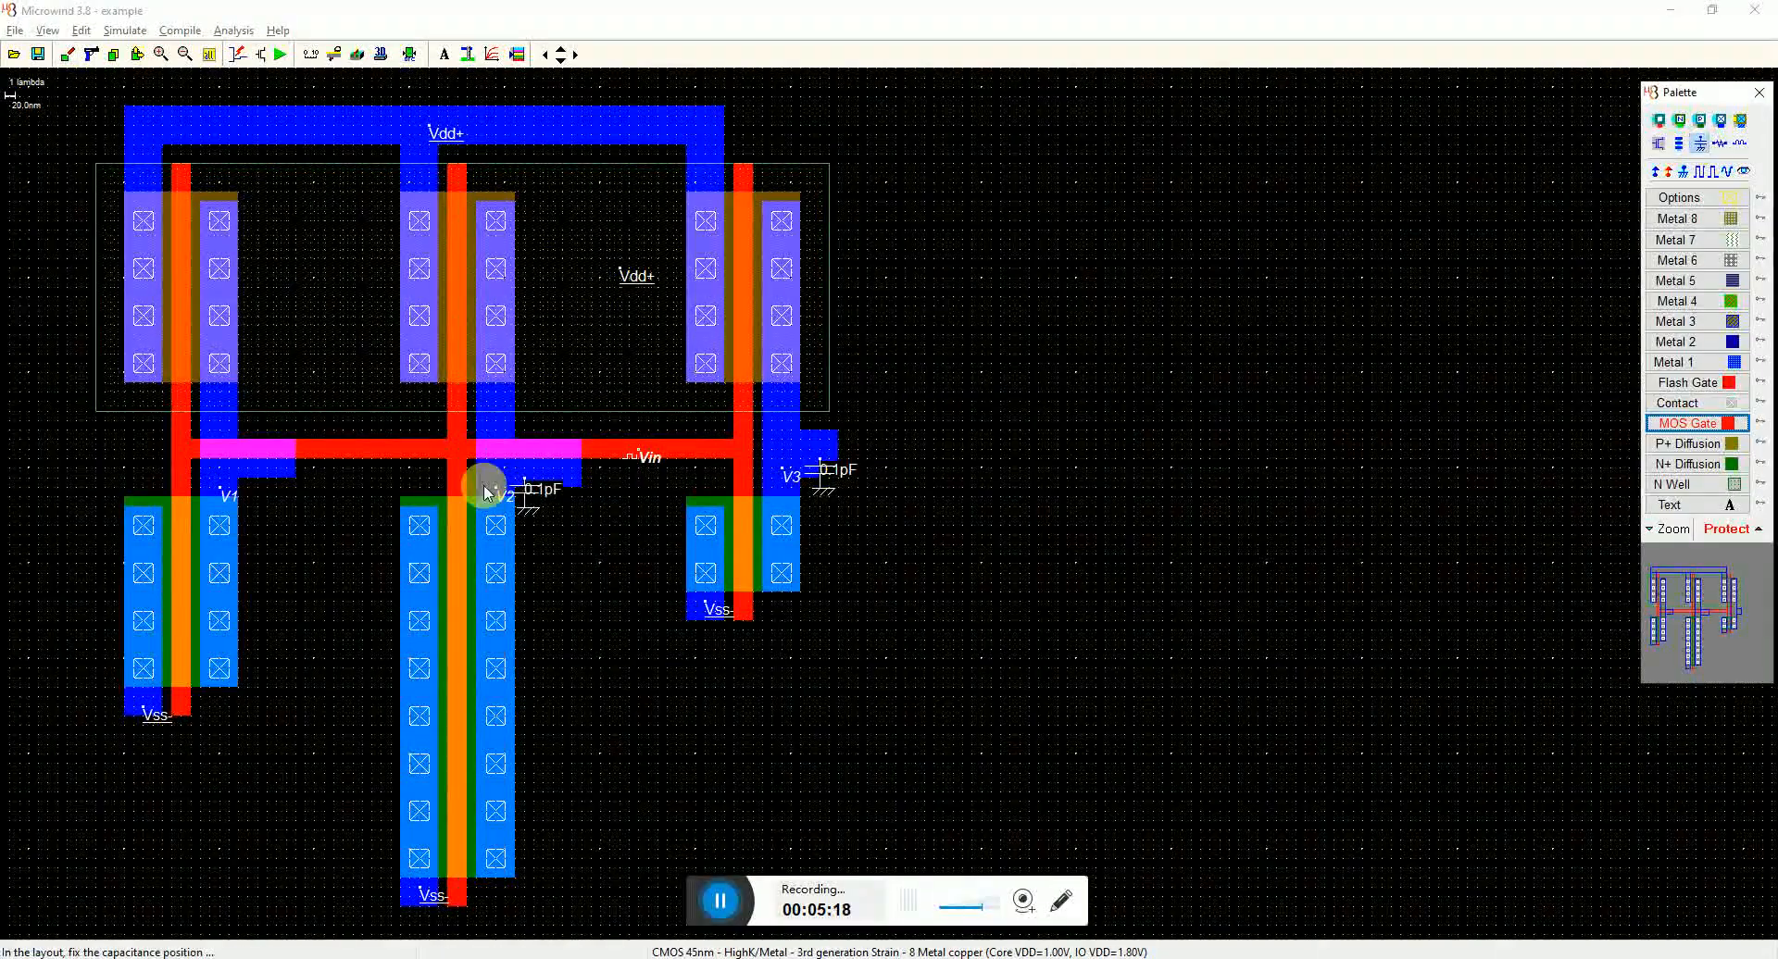
pyautogui.click(223, 562)
pyautogui.press('BackSpace')
pyautogui.write('1')
pyautogui.click(264, 397)
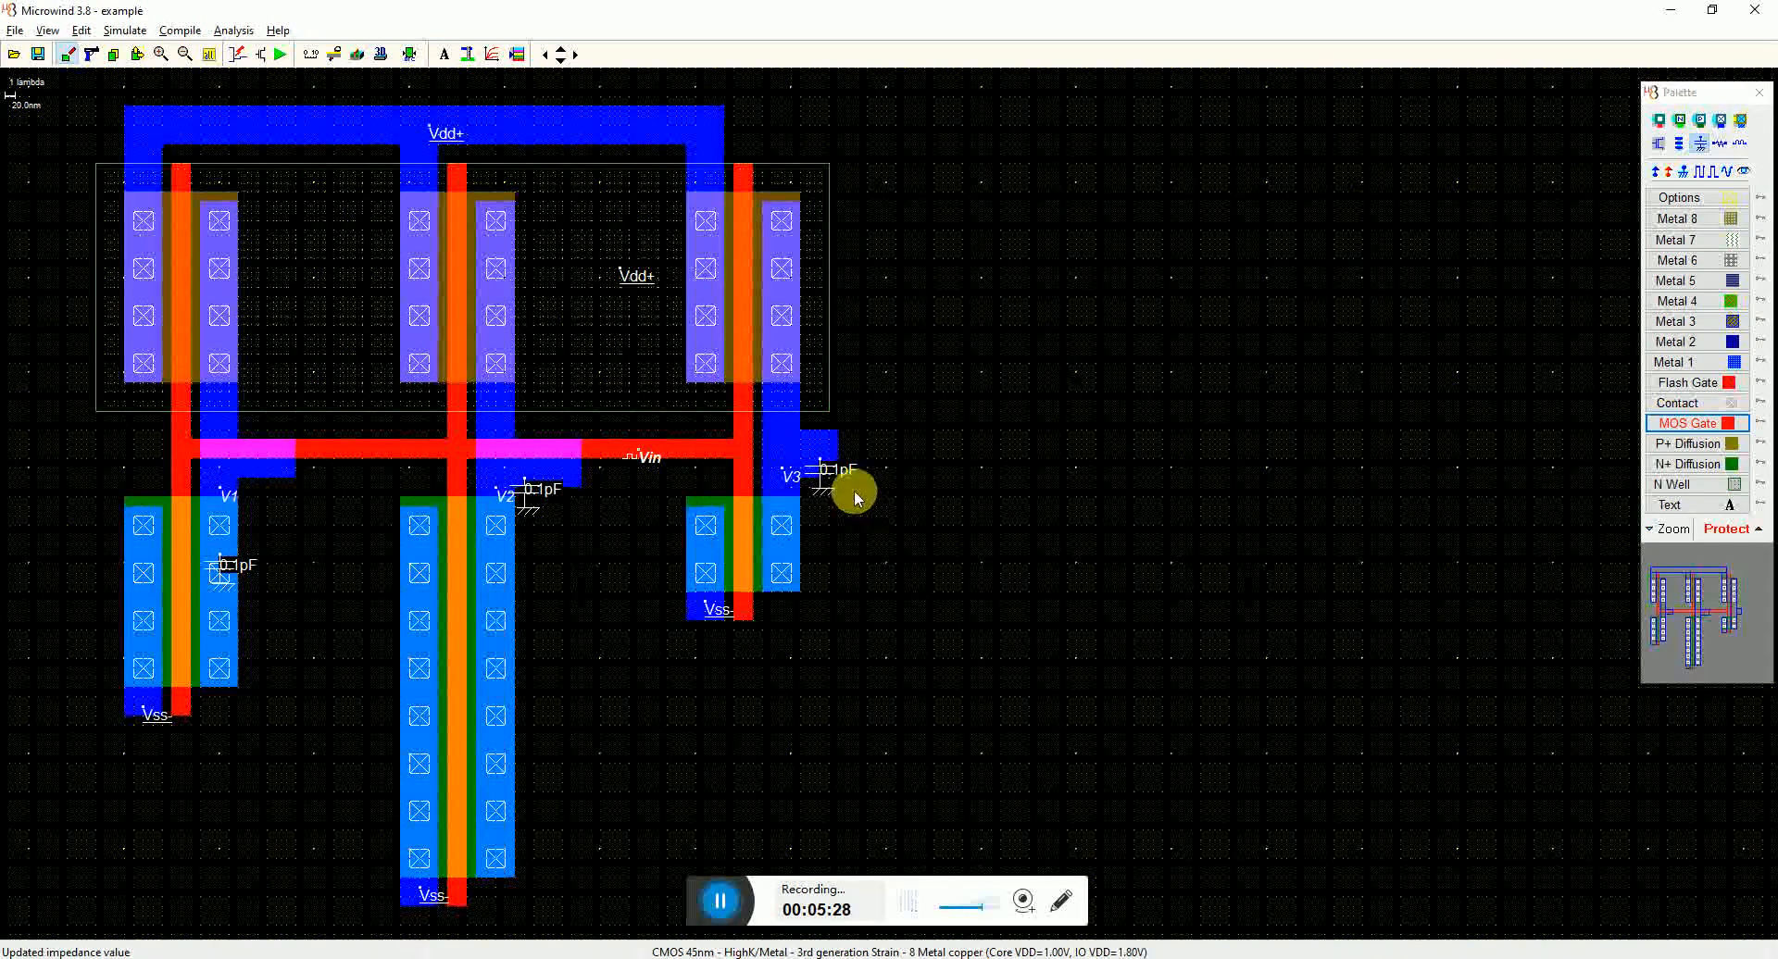
# Step: Save the layout and simulate its voltages over time with a 20 ns time scale
pyautogui.hotkey('ctrl', 's')
pyautogui.click(281, 54)
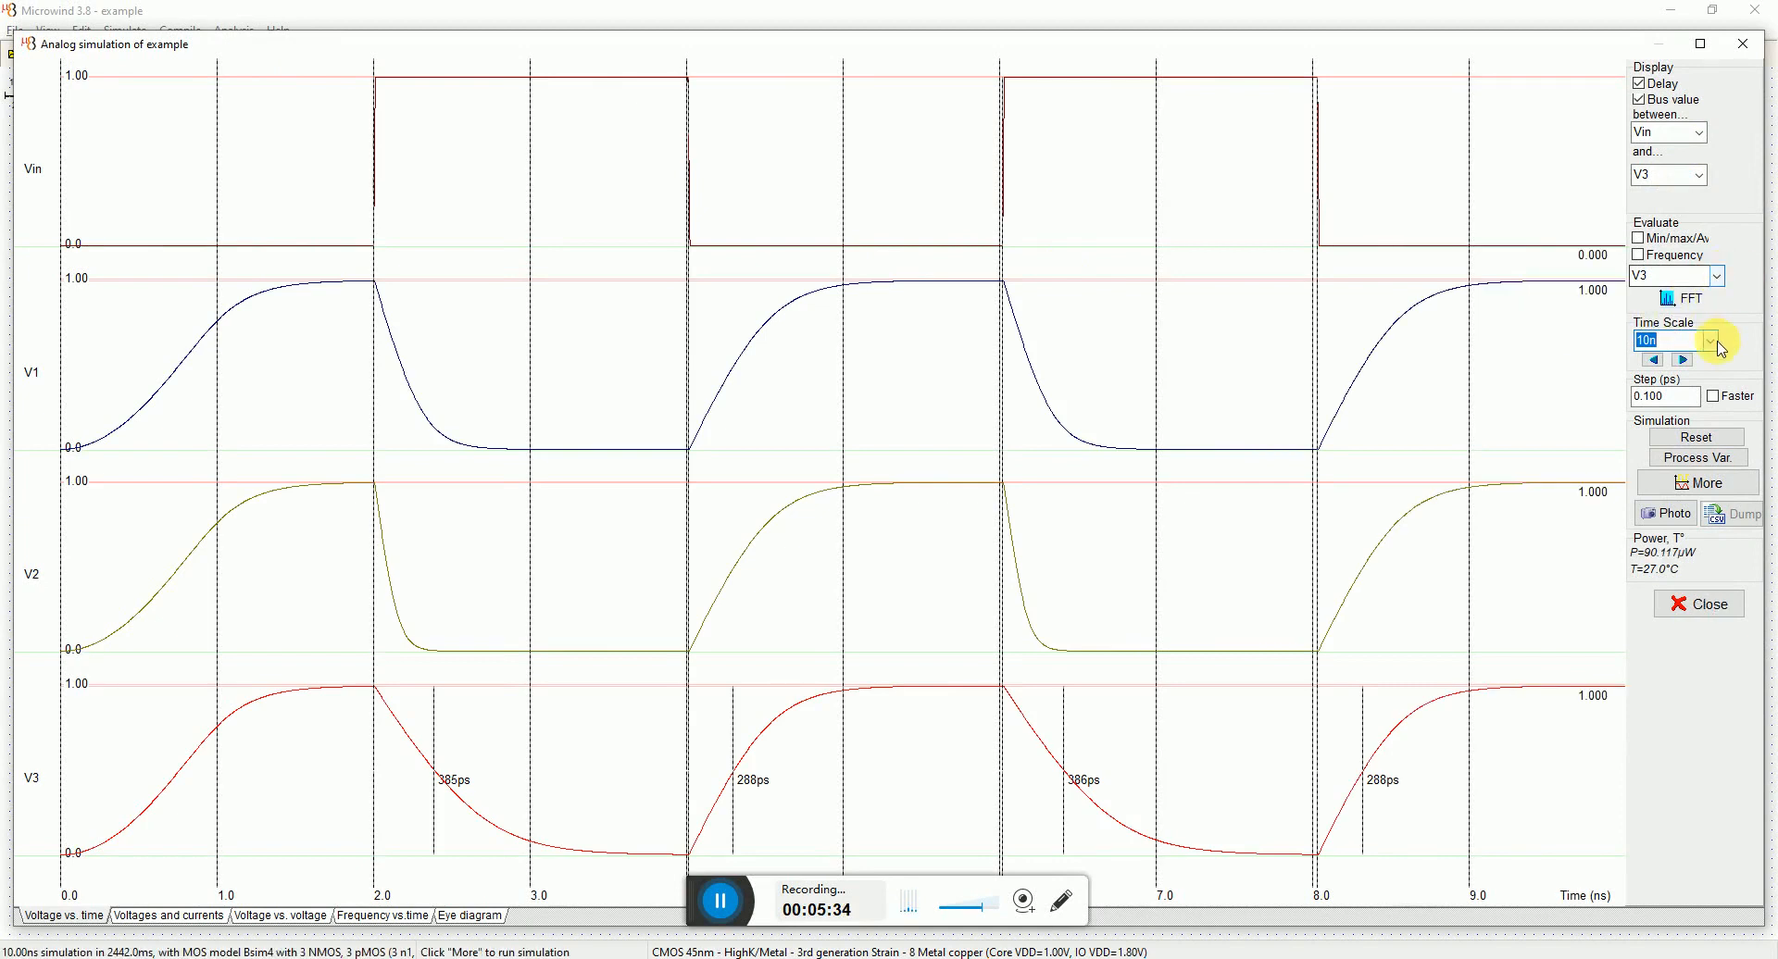
pyautogui.click(1712, 340)
pyautogui.click(1671, 399)
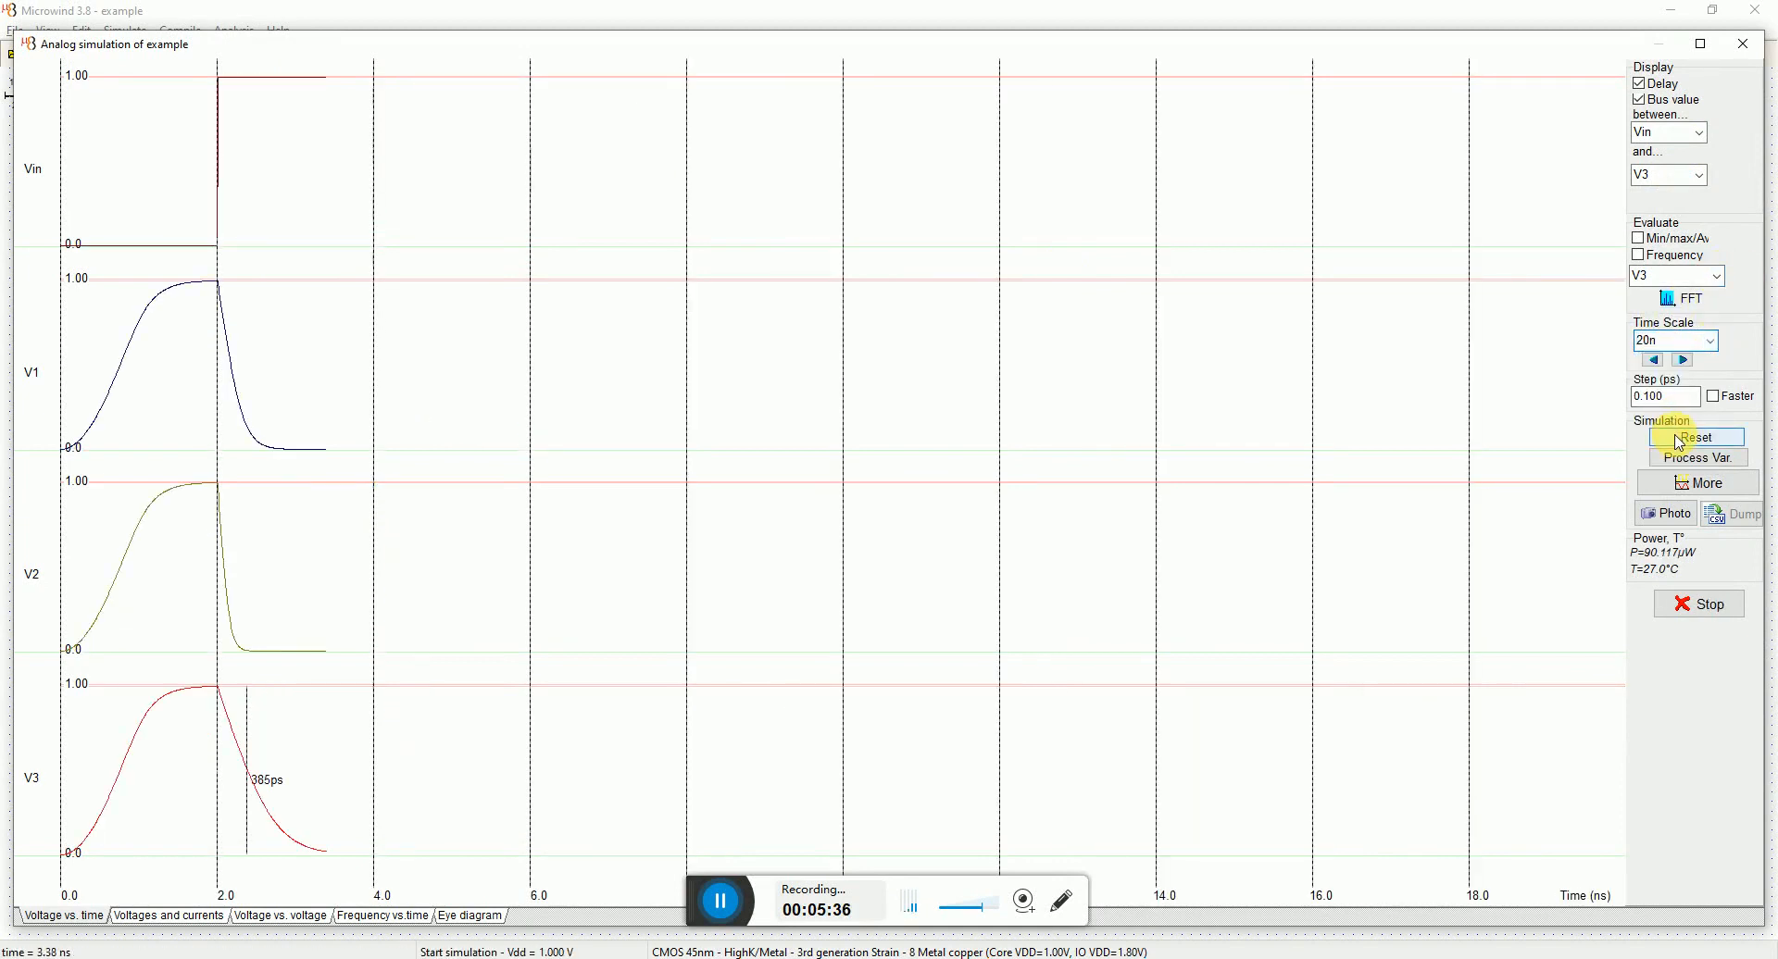
pyautogui.click(1680, 439)
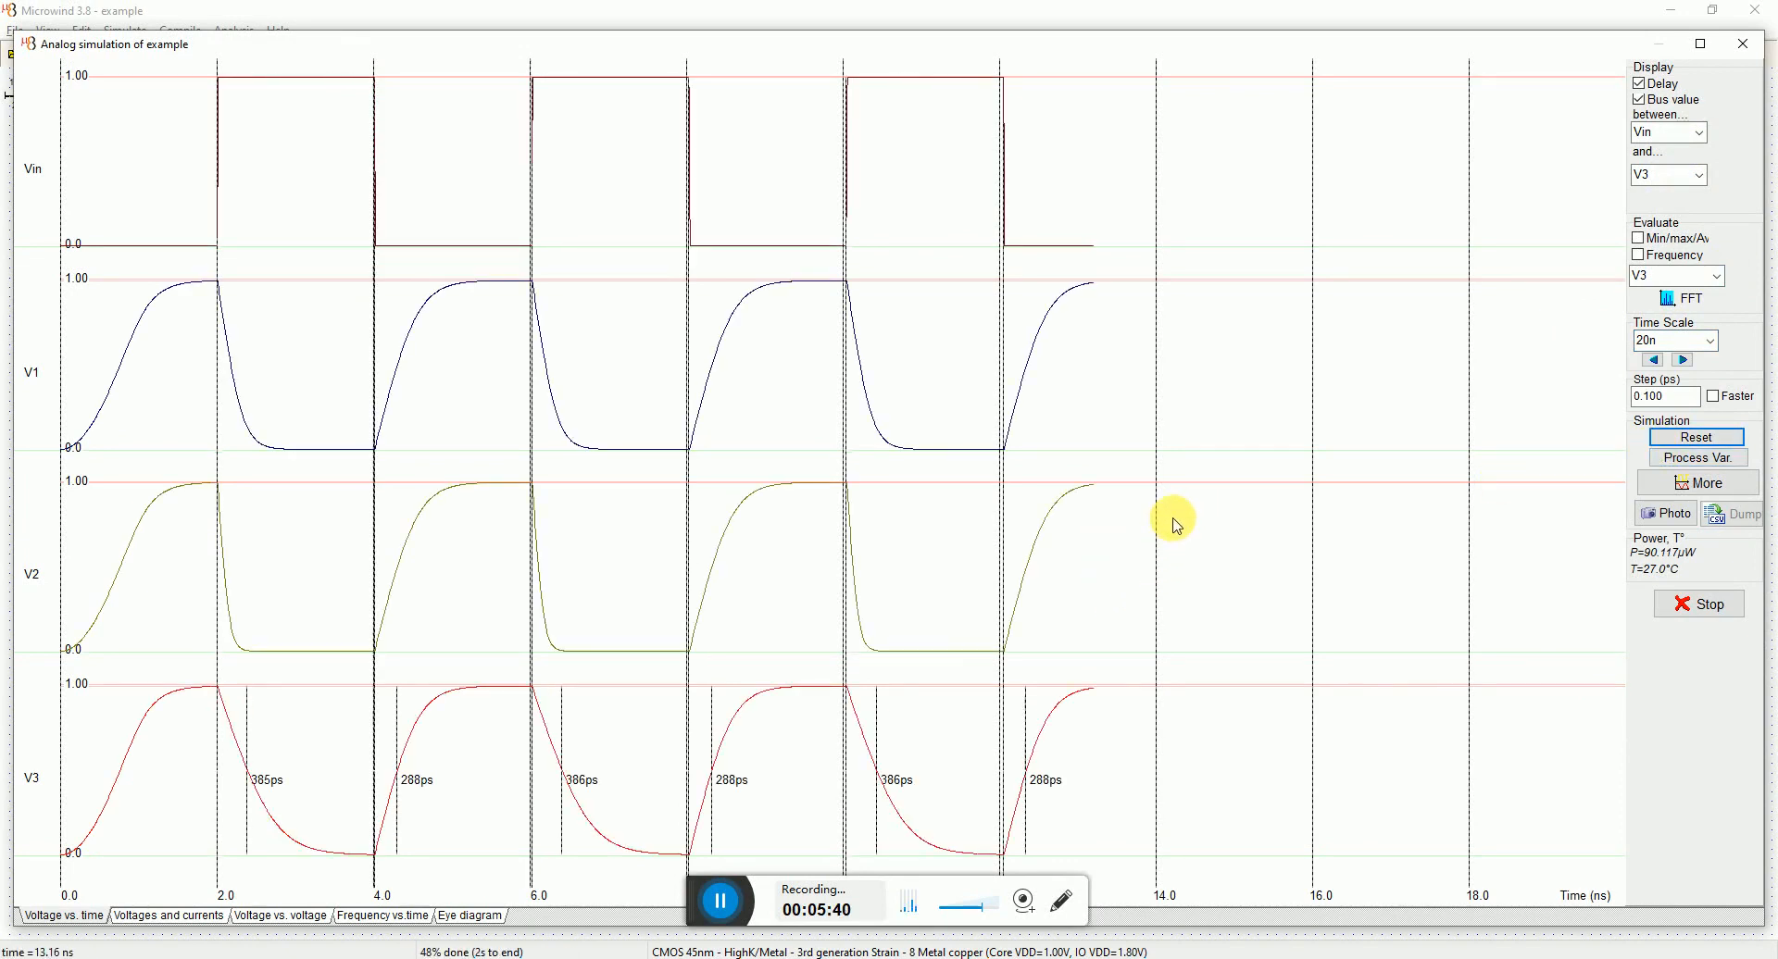
# Step: Evaluate the delay between Vin and V1 and restart the simulation
pyautogui.click(1719, 277)
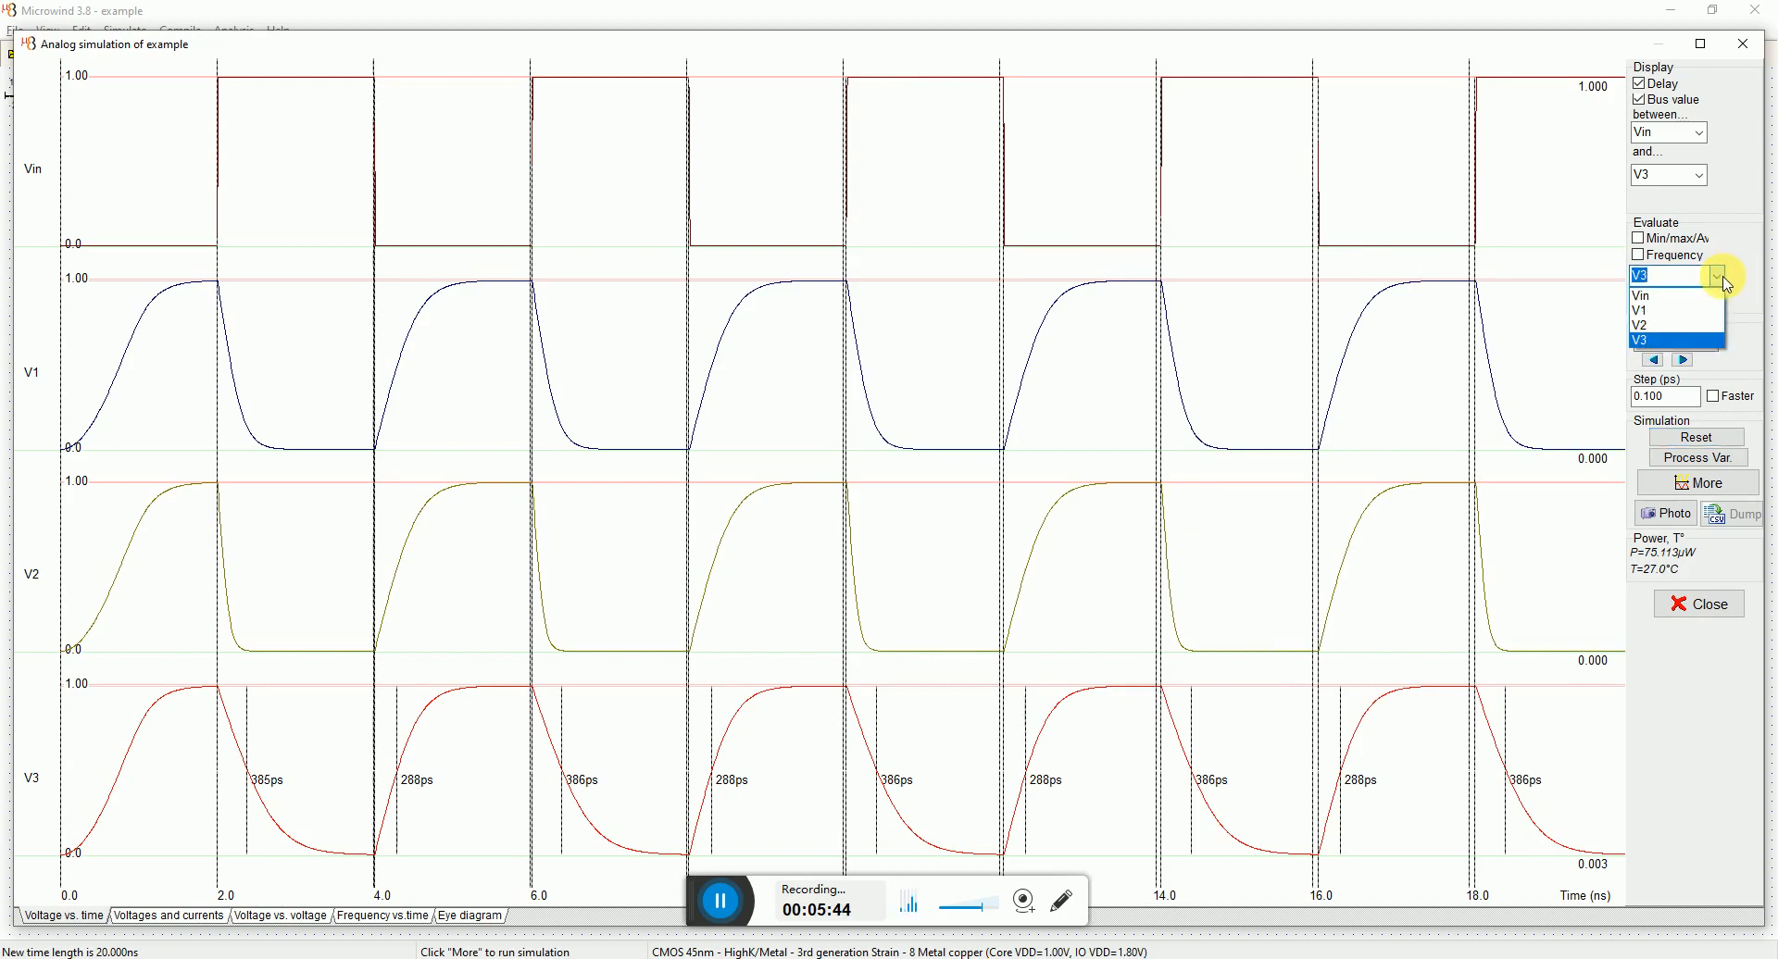
pyautogui.click(1720, 276)
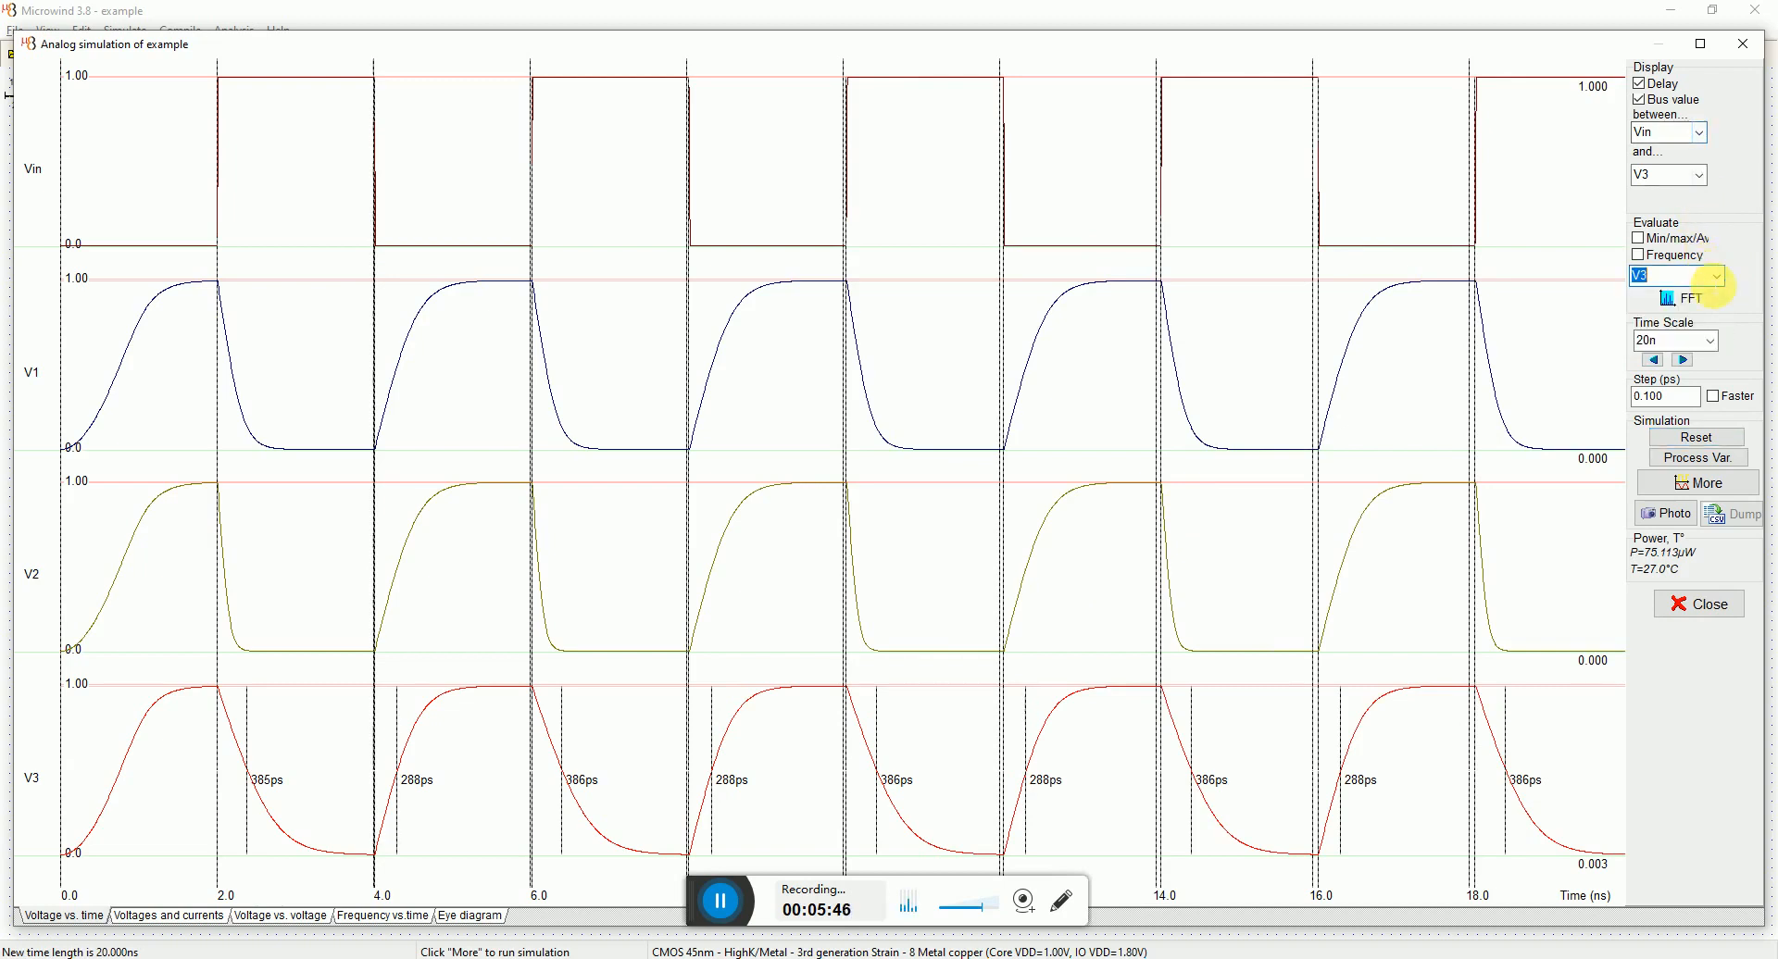
pyautogui.click(1705, 176)
pyautogui.click(1685, 211)
pyautogui.click(1720, 438)
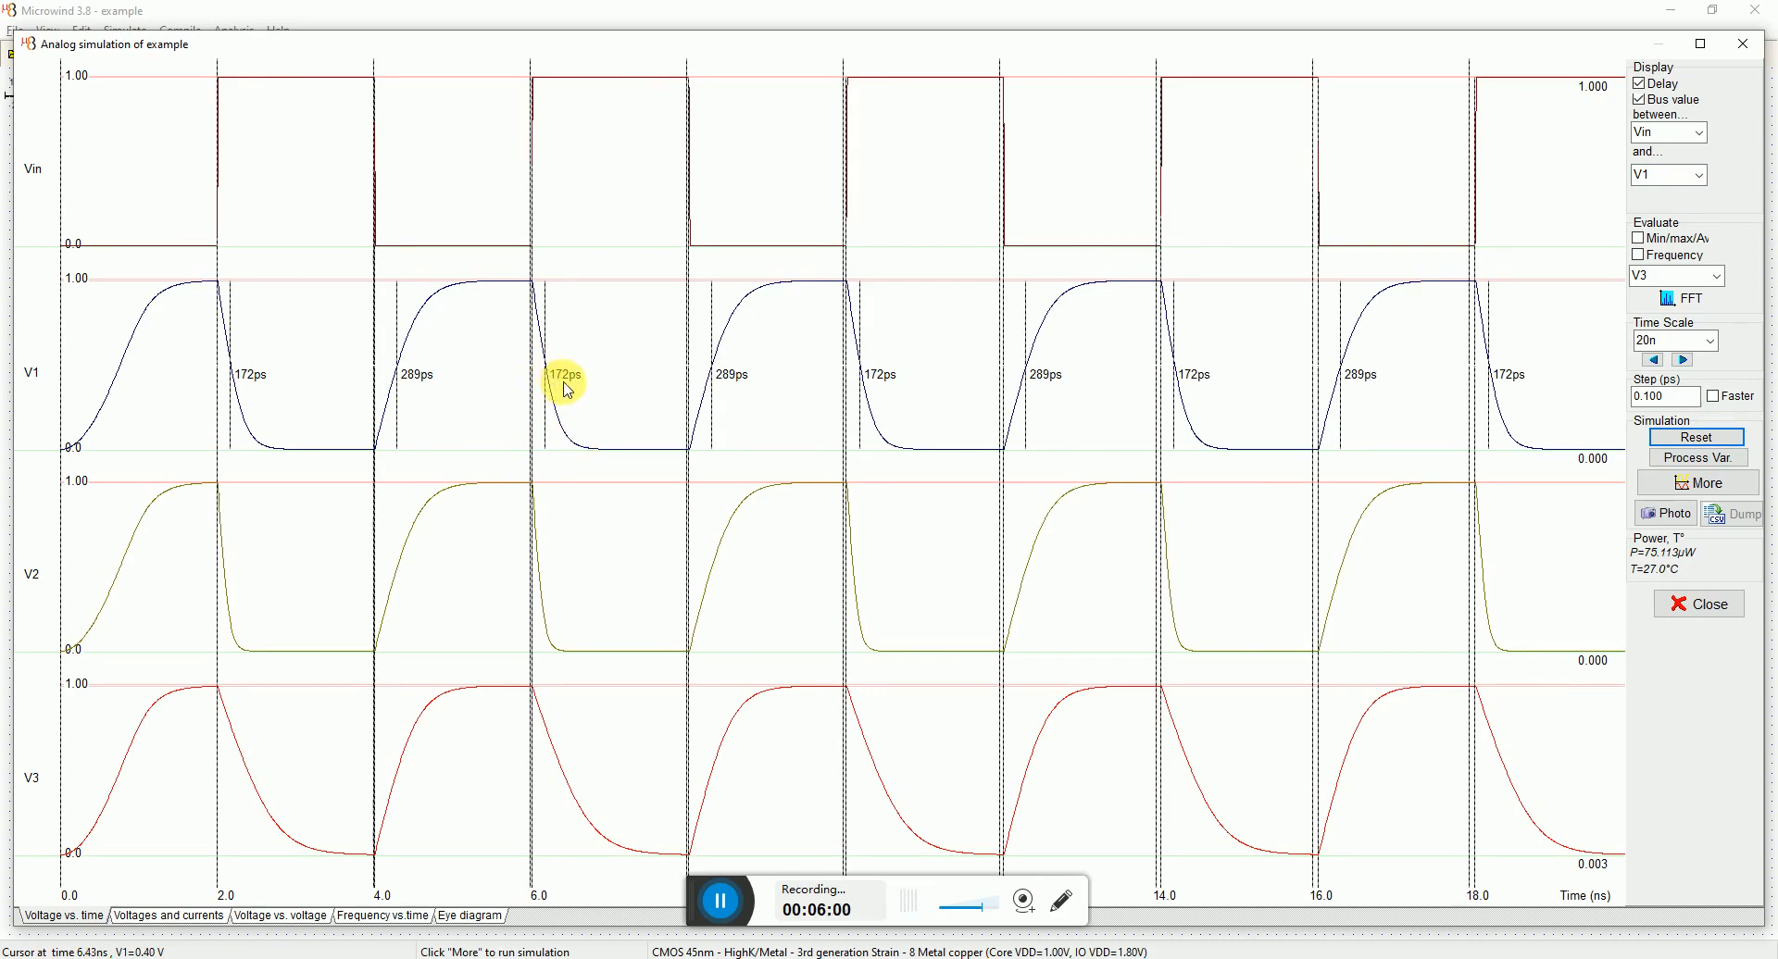
# Step: Evaluate the delay from Vin to V2 and from Vin to V3, continuing the simulation for each output
pyautogui.click(1702, 176)
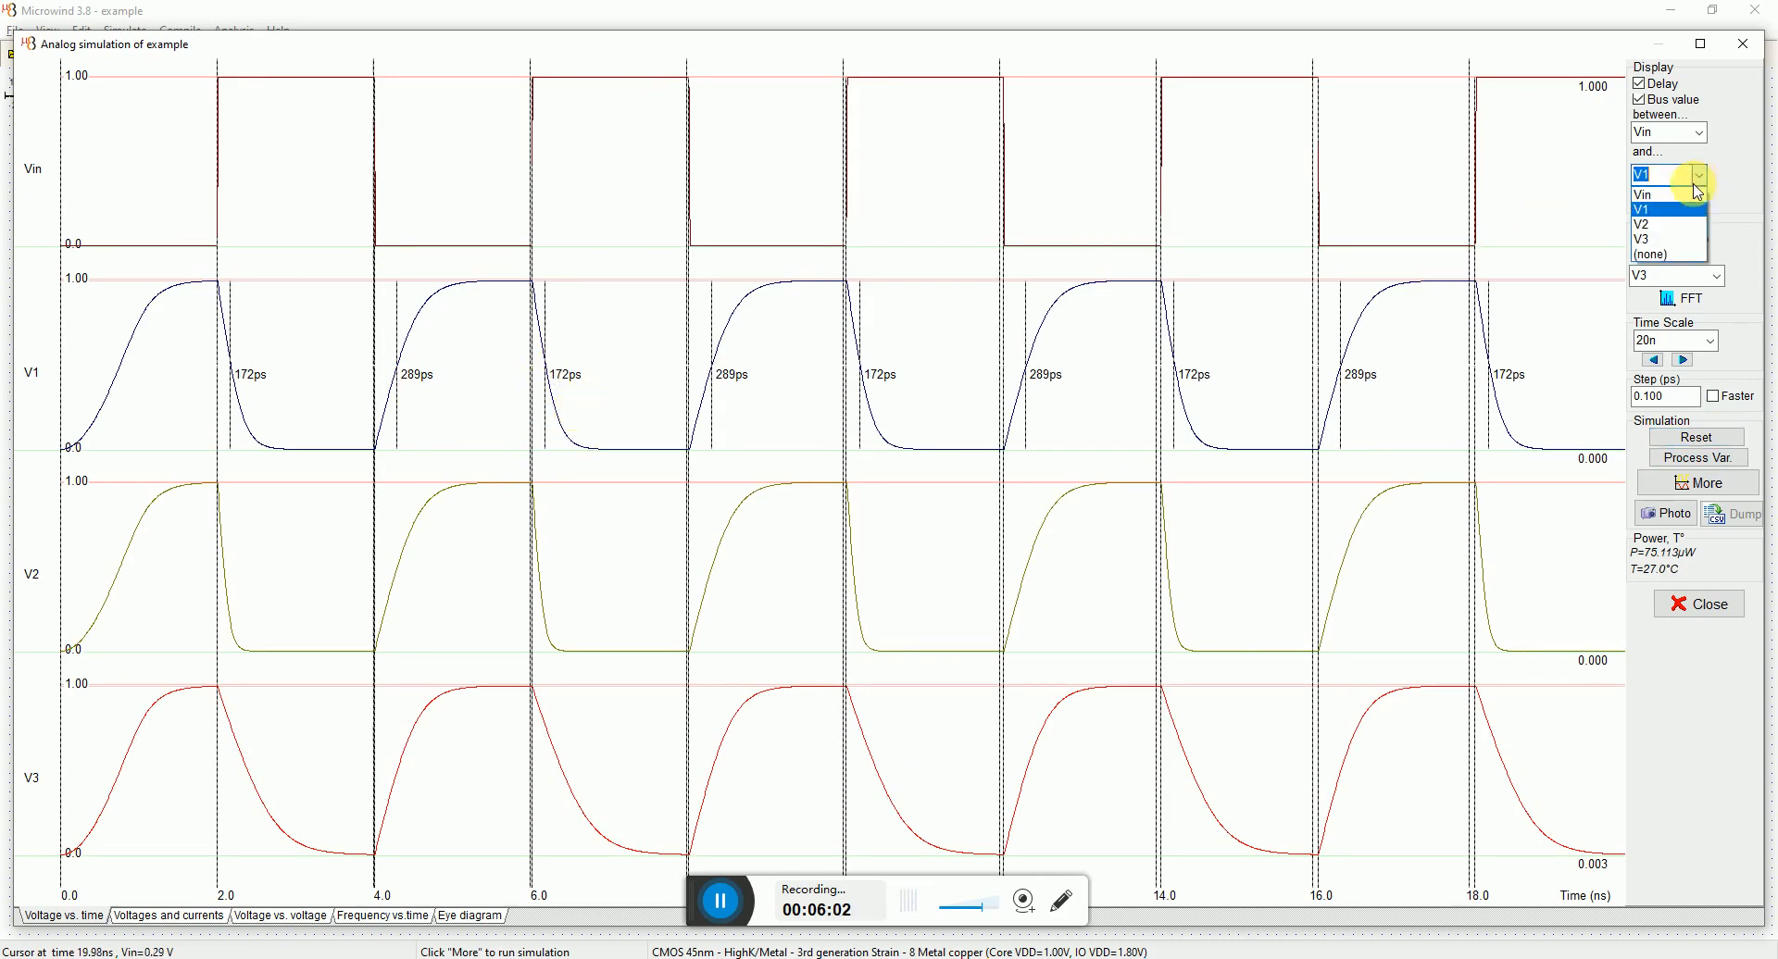
pyautogui.click(1672, 221)
pyautogui.click(1702, 484)
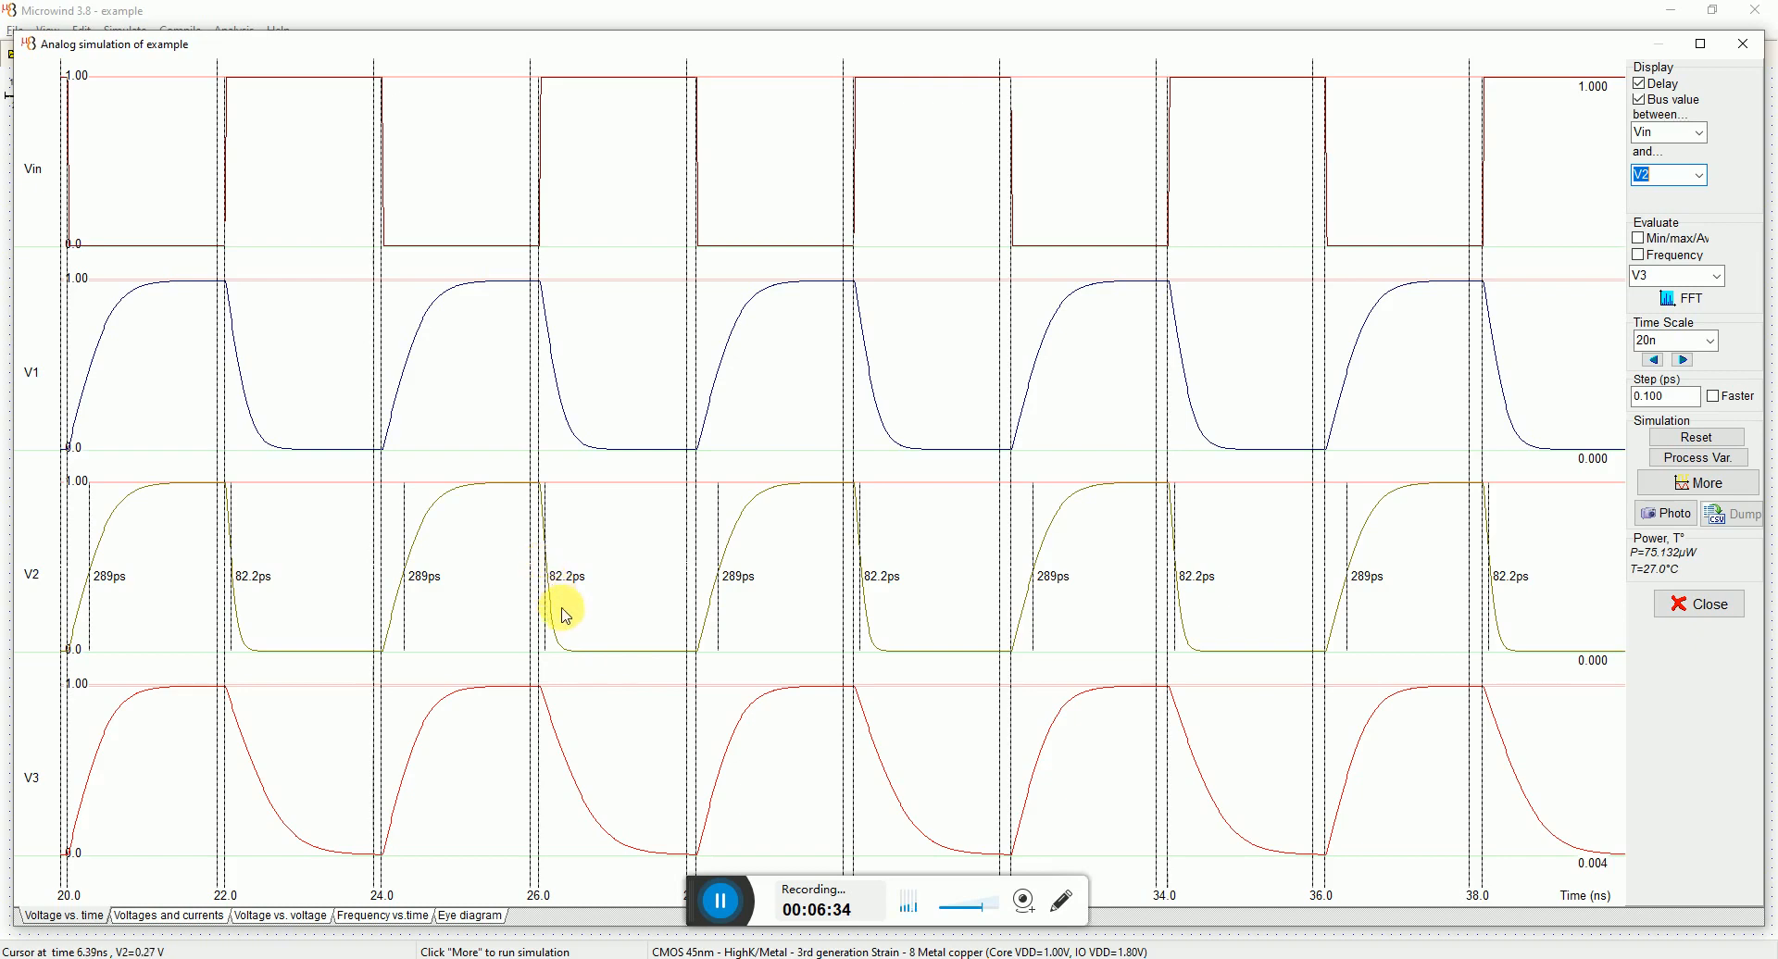
pyautogui.click(1701, 176)
pyautogui.click(1657, 231)
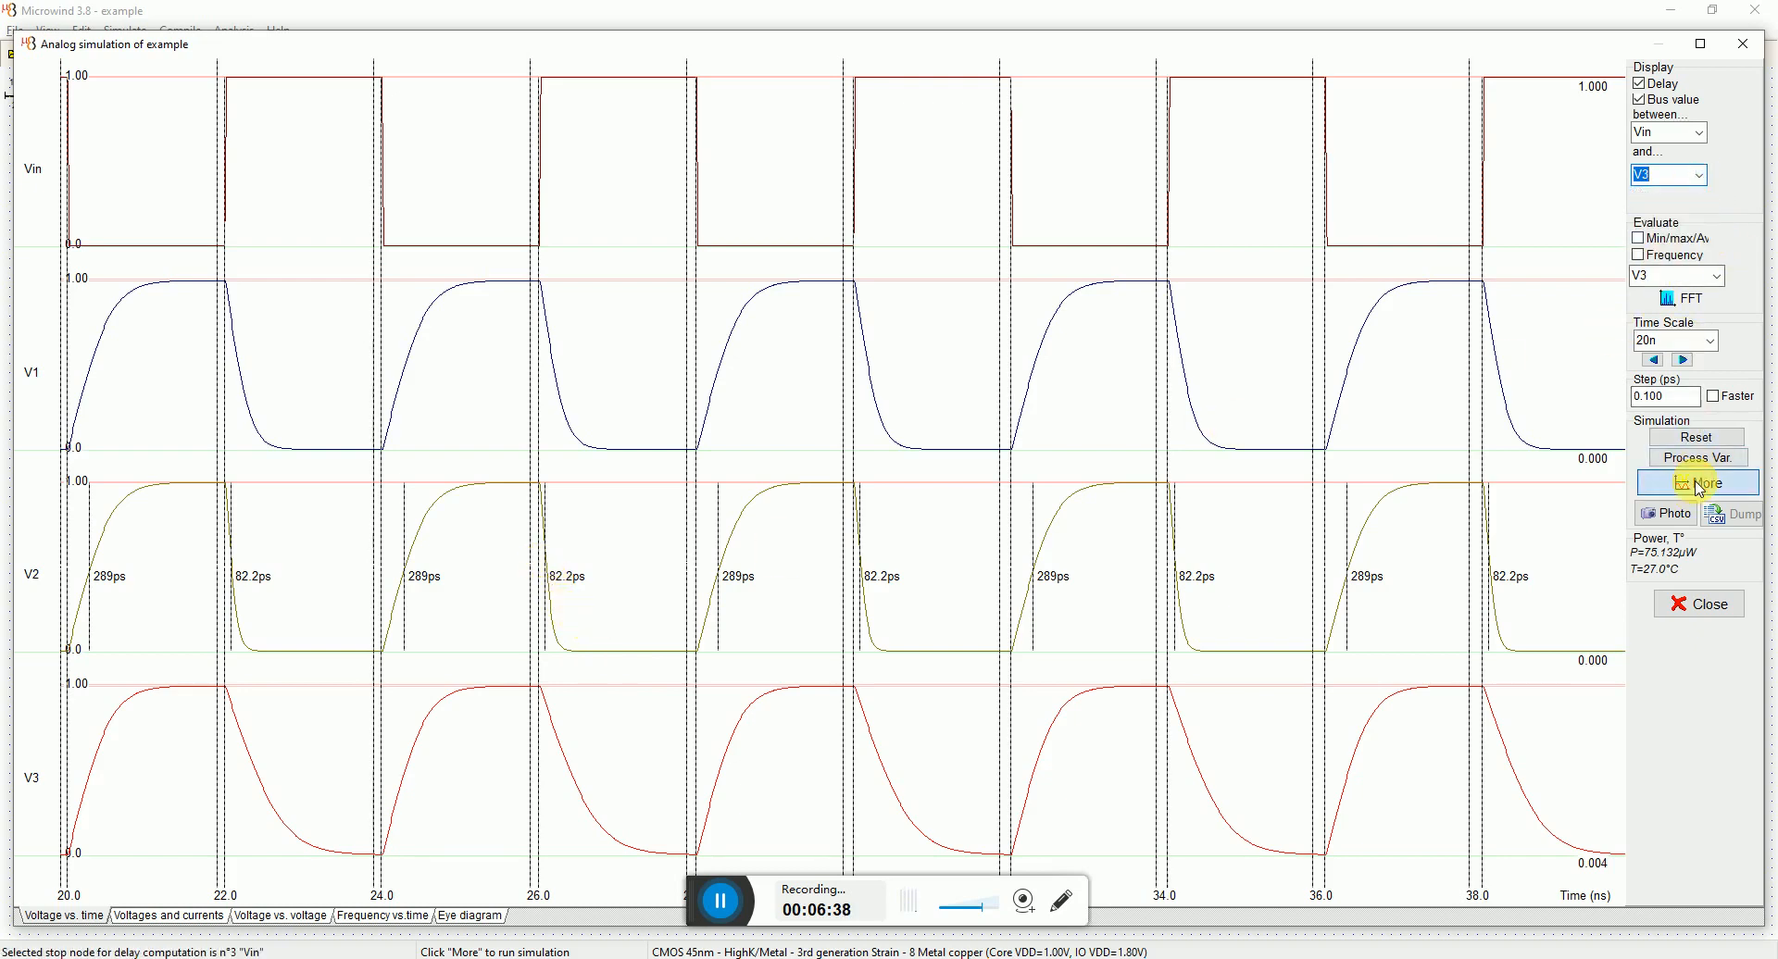
pyautogui.click(1701, 483)
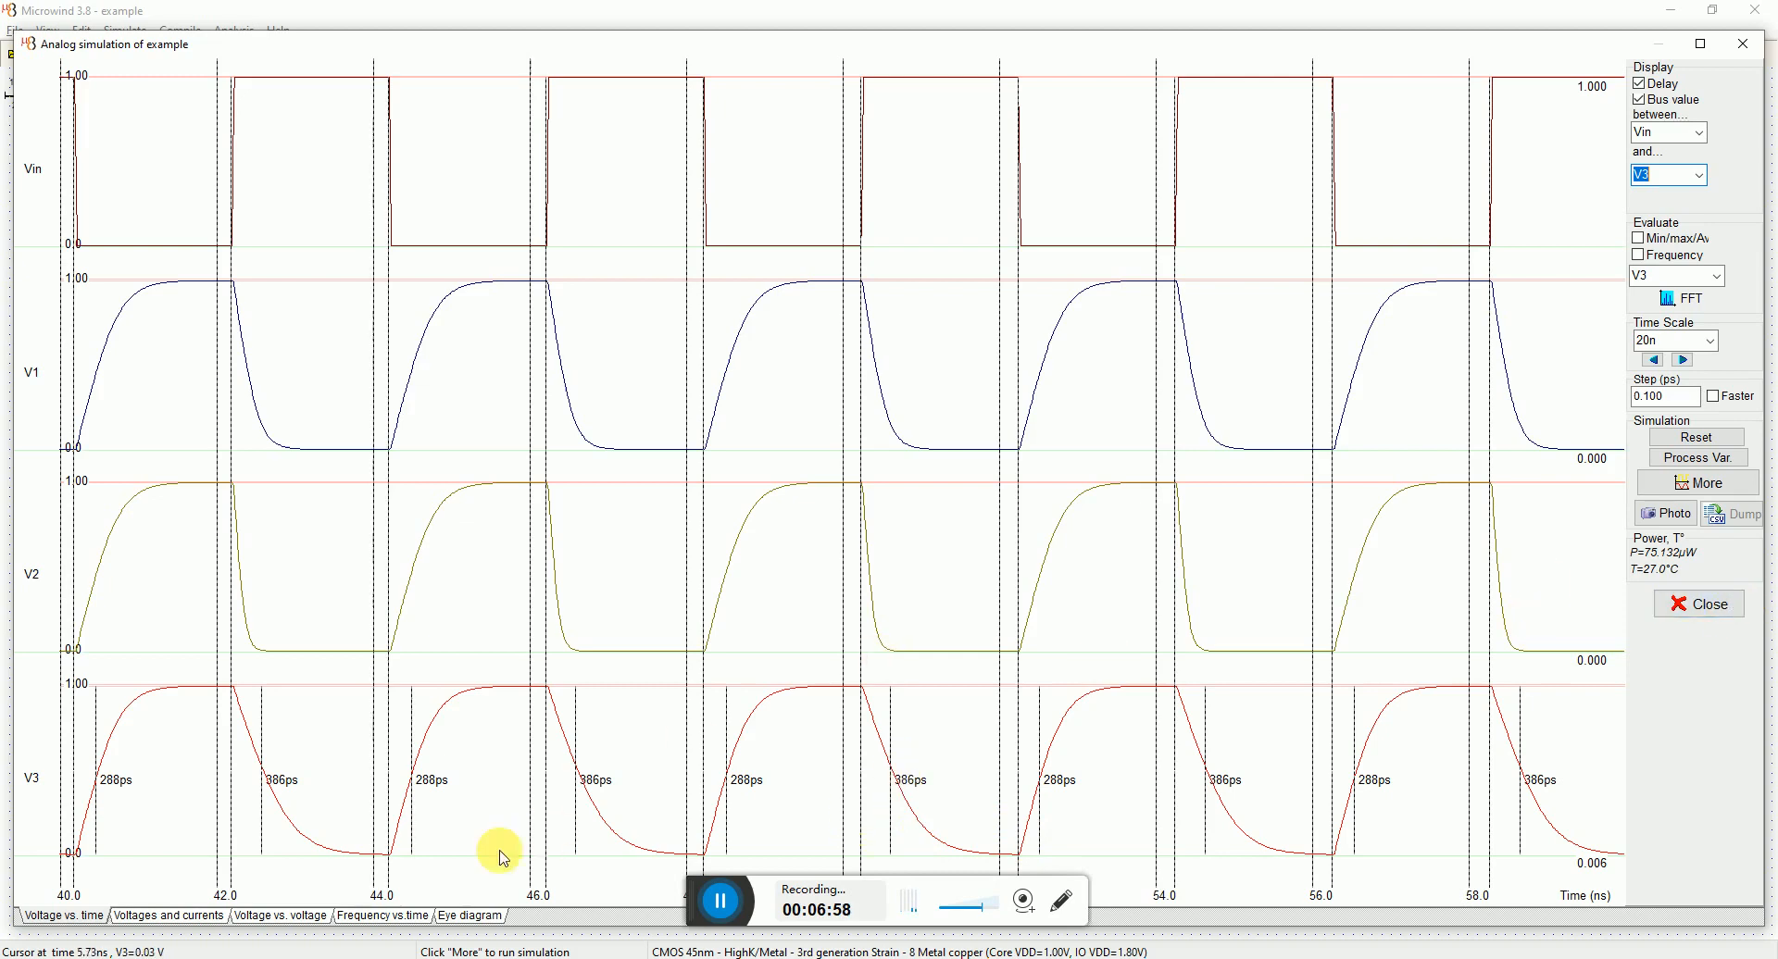
# Step: Plot the voltage transfer curves of V3 and V1 against Vin, and close the simulation from the voltage-versus-time view
pyautogui.click(272, 926)
pyautogui.click(1694, 438)
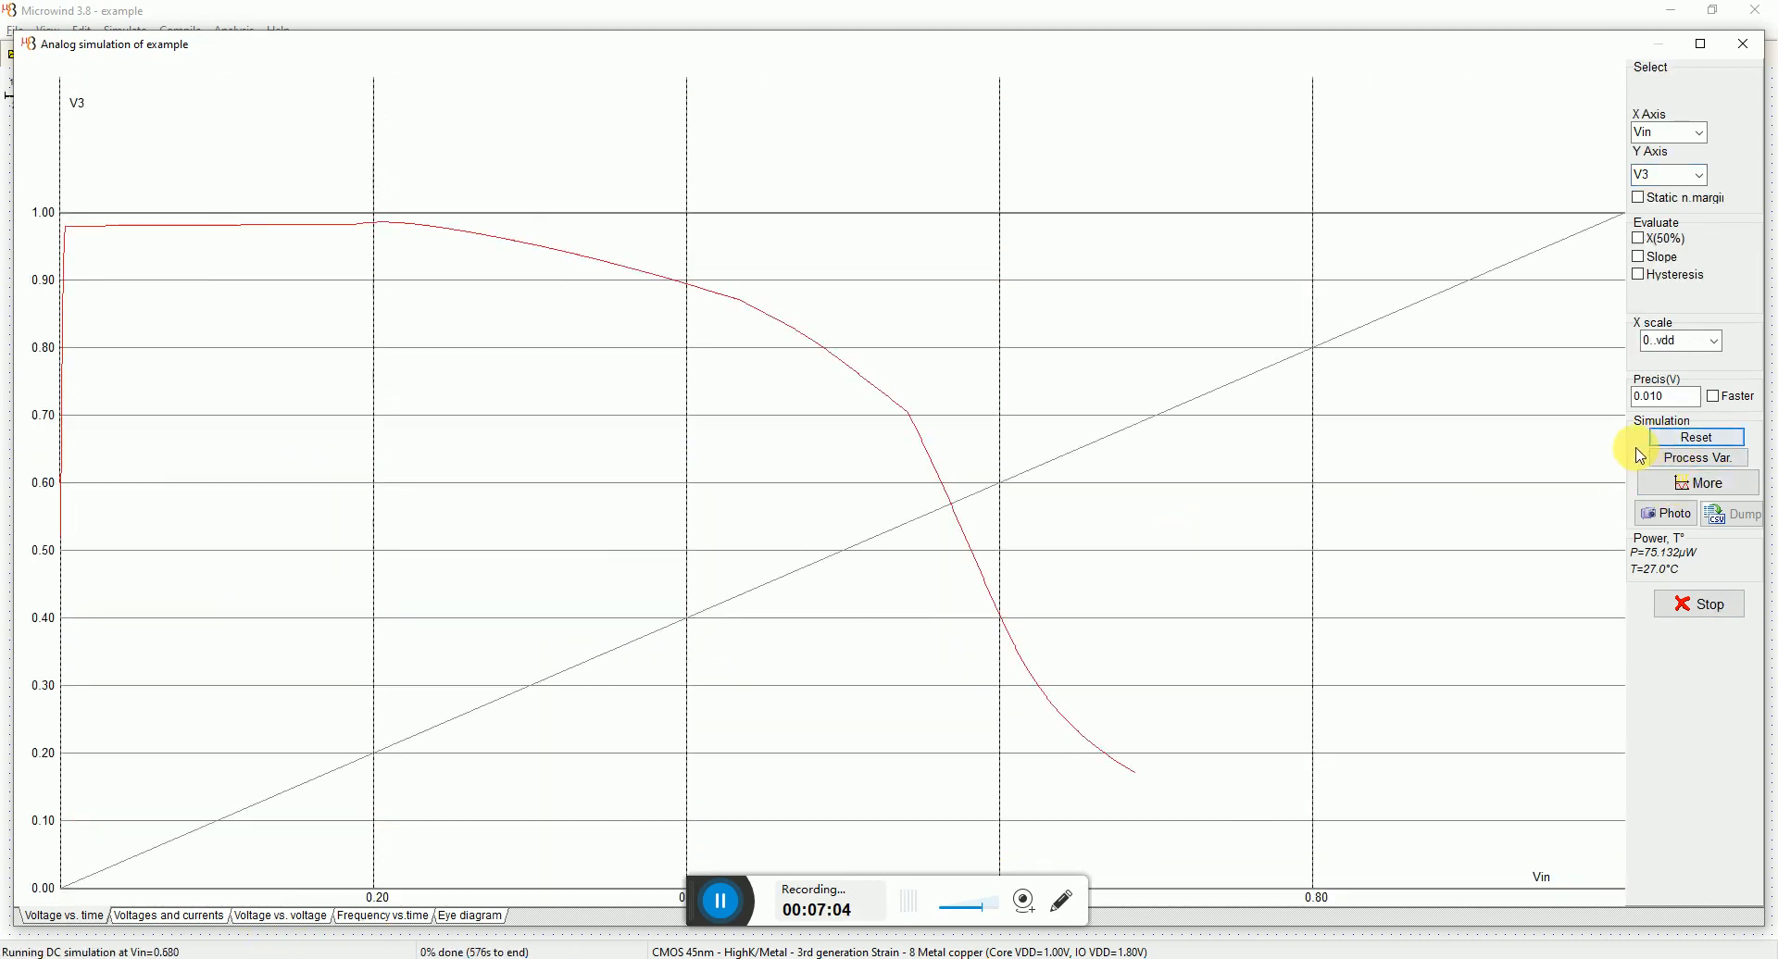
pyautogui.click(1700, 174)
pyautogui.click(1667, 189)
pyautogui.click(1691, 439)
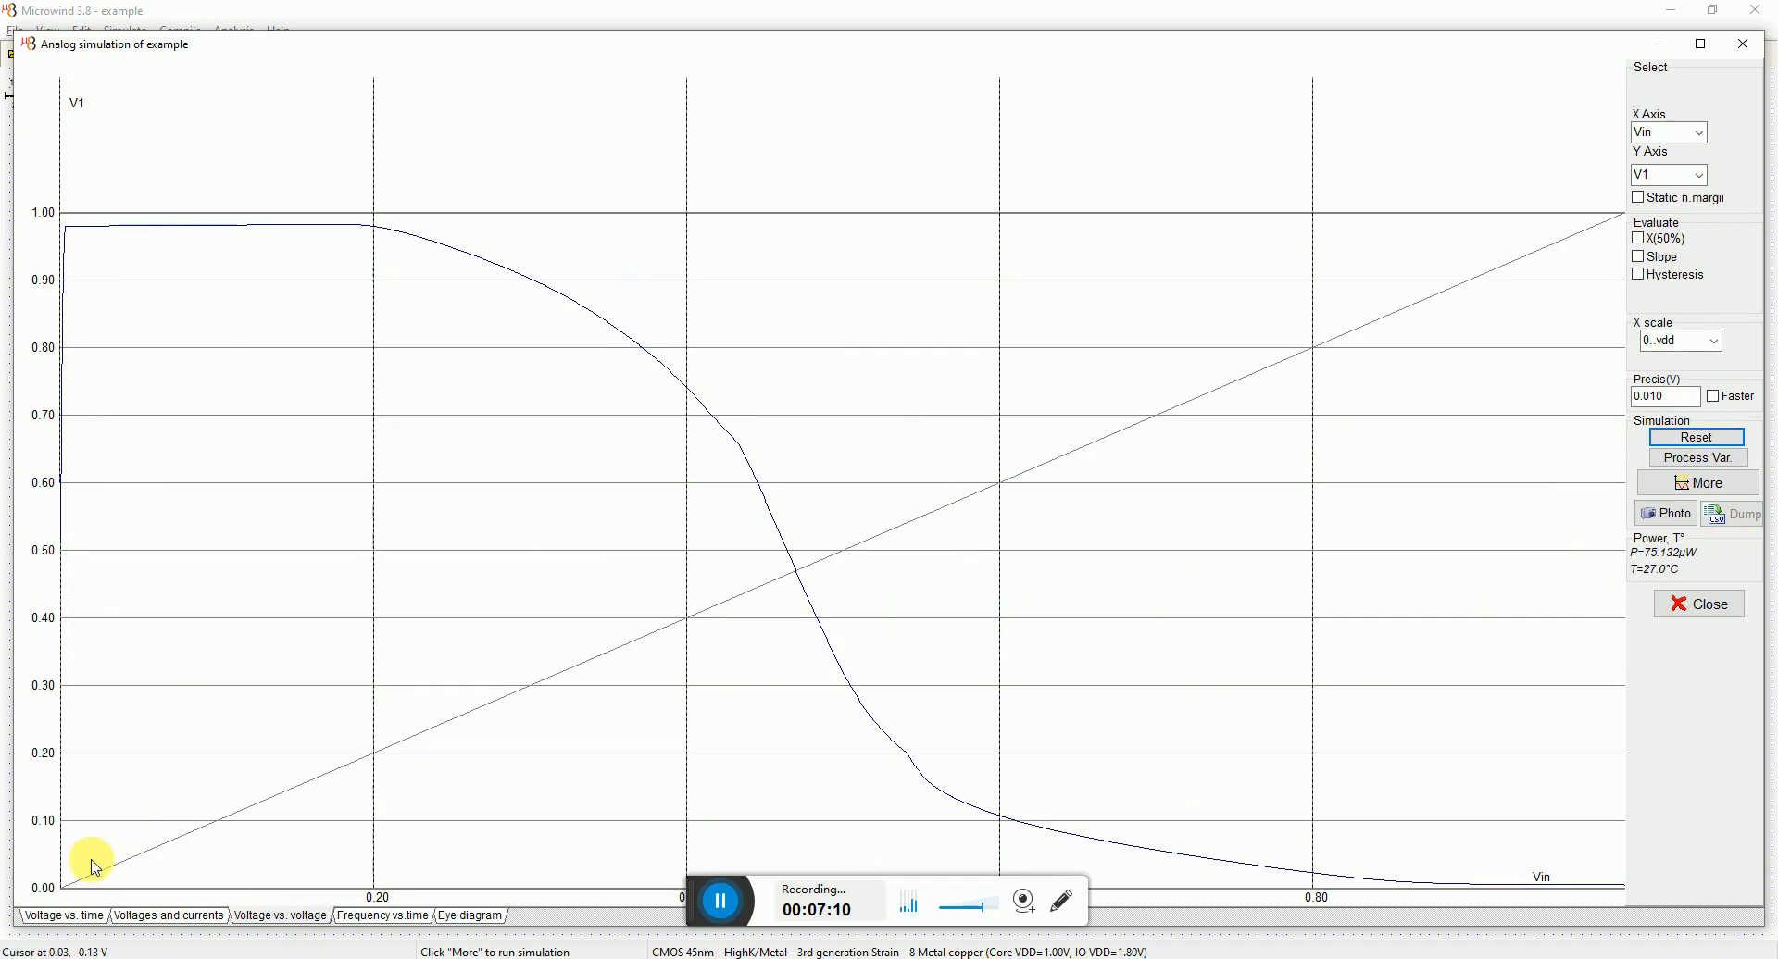
pyautogui.click(87, 916)
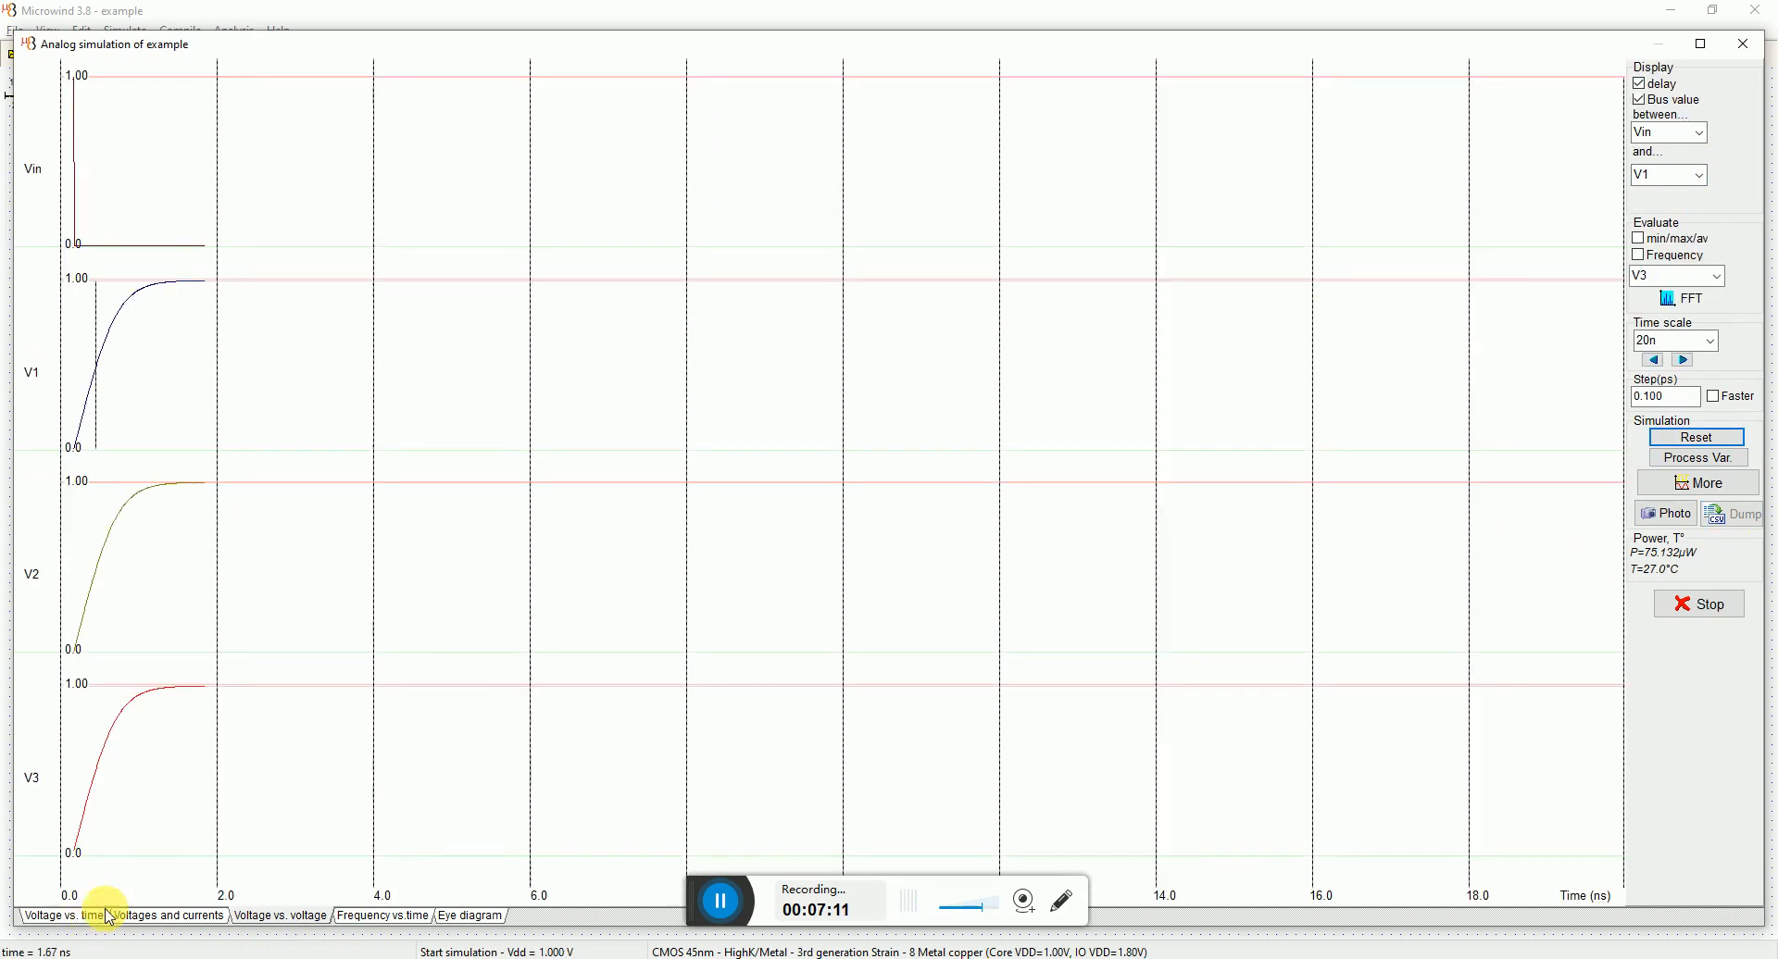
pyautogui.click(1709, 606)
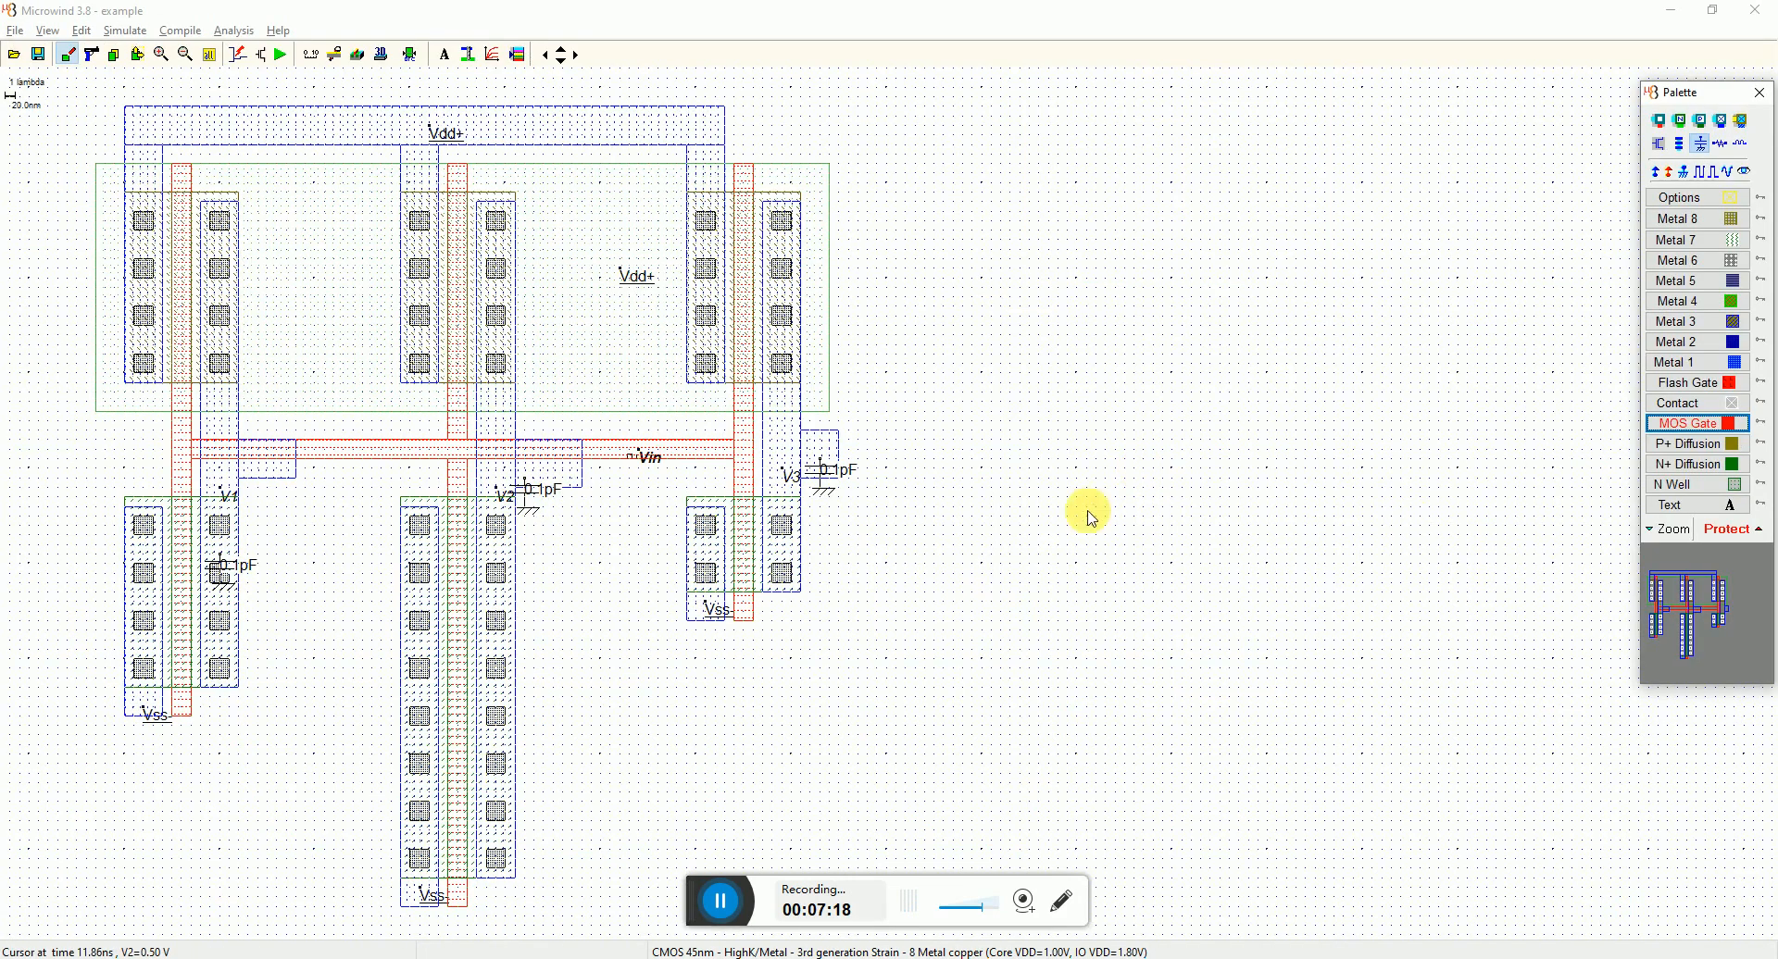